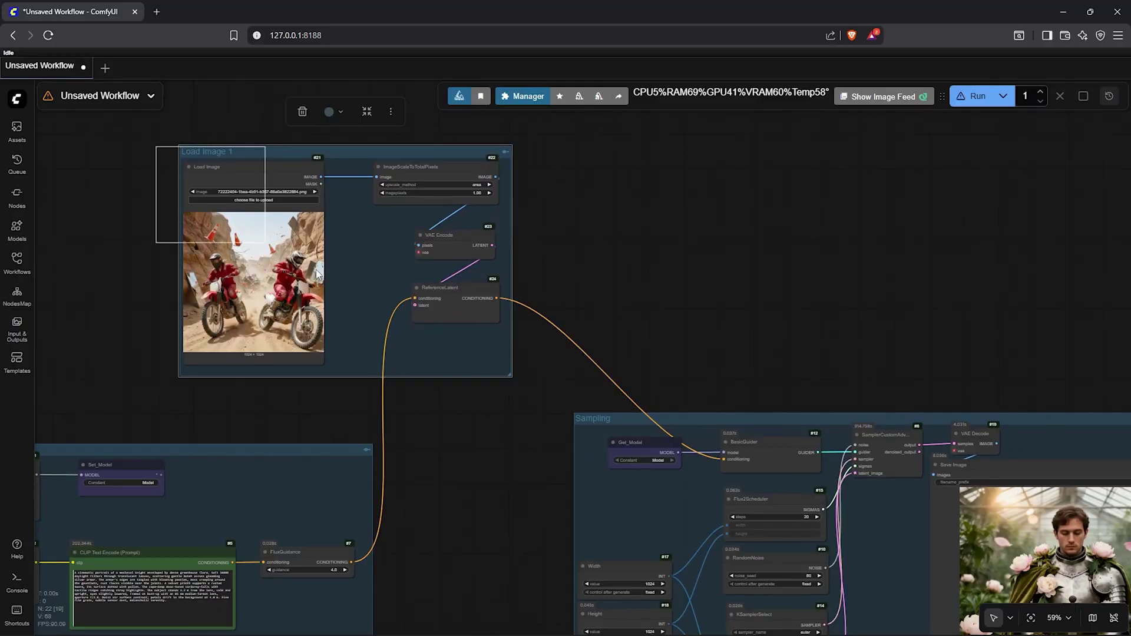
Step: Duplicate the Load Image and ImageScaleToTotalPixels nodes and wrap the copy in its own group
key("ctrl+c")
key("ctrl+v")
right_click(757, 363)
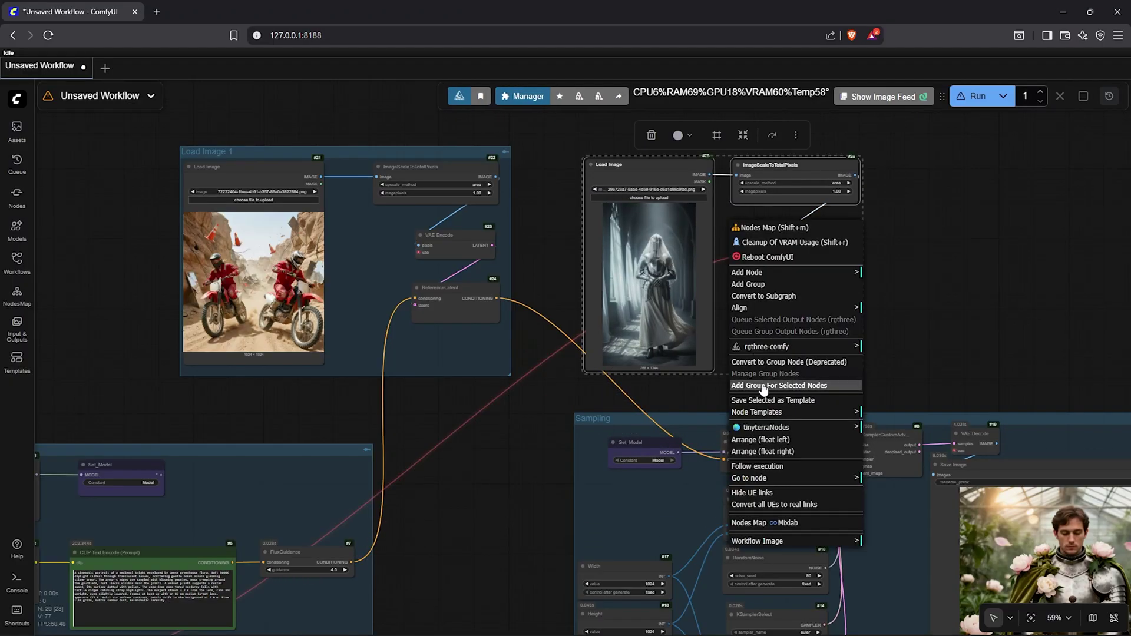
left_click(763, 386)
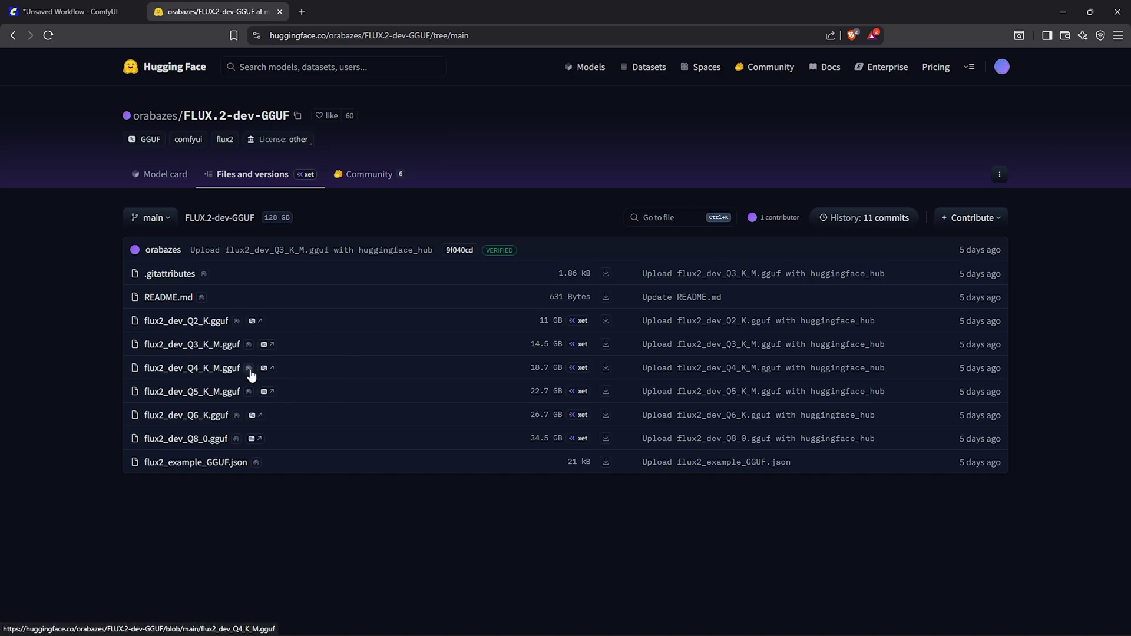
Step: Download flux2_dev_Q4_K_M.gguf into ComfyUI's models/unet/FLUX 2 folder
left_click(605, 368)
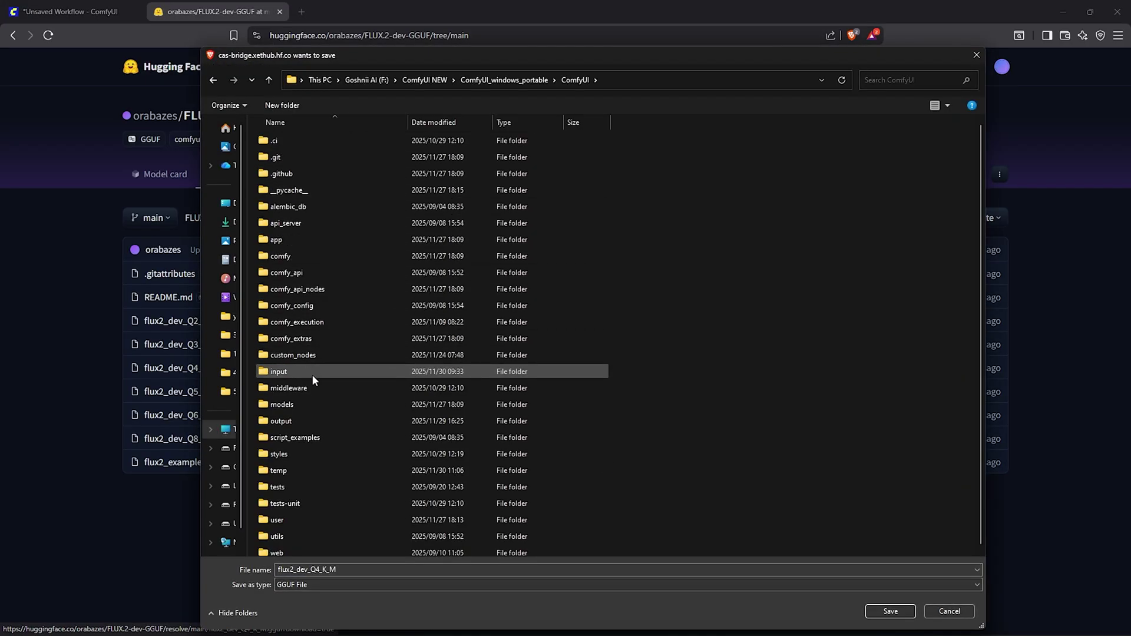
double_click(307, 404)
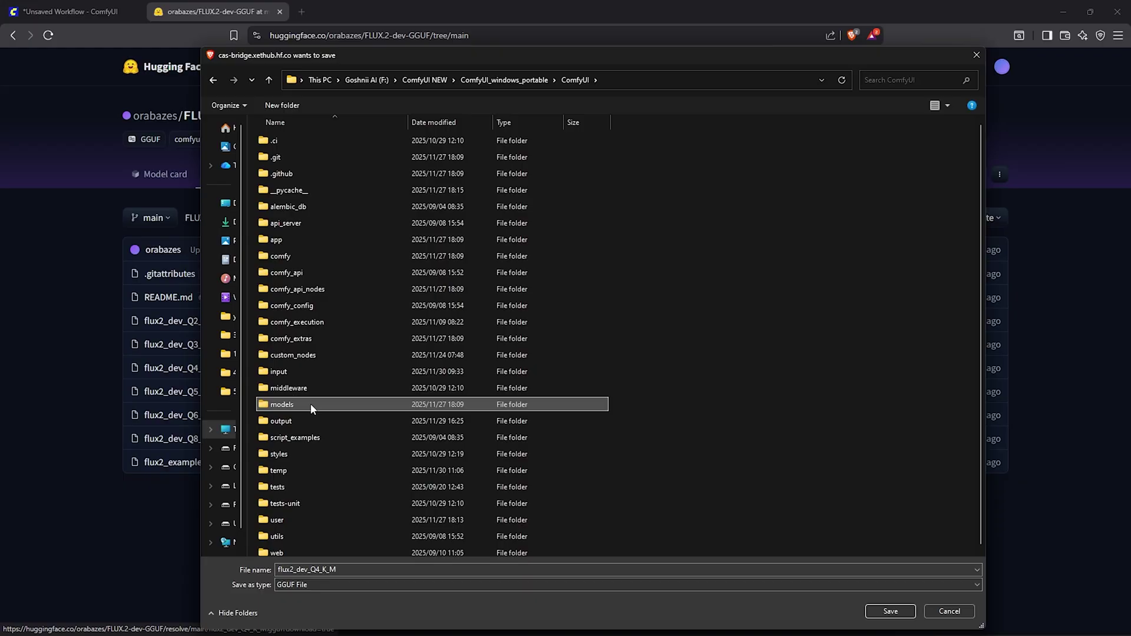
scroll(314, 450, "down", 3)
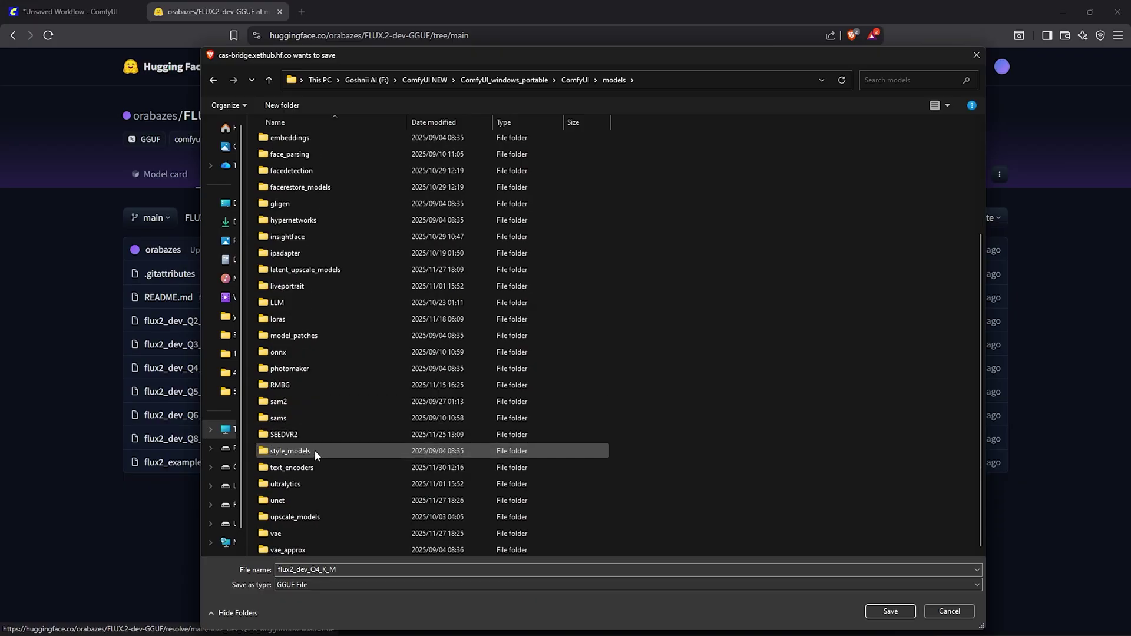
double_click(303, 500)
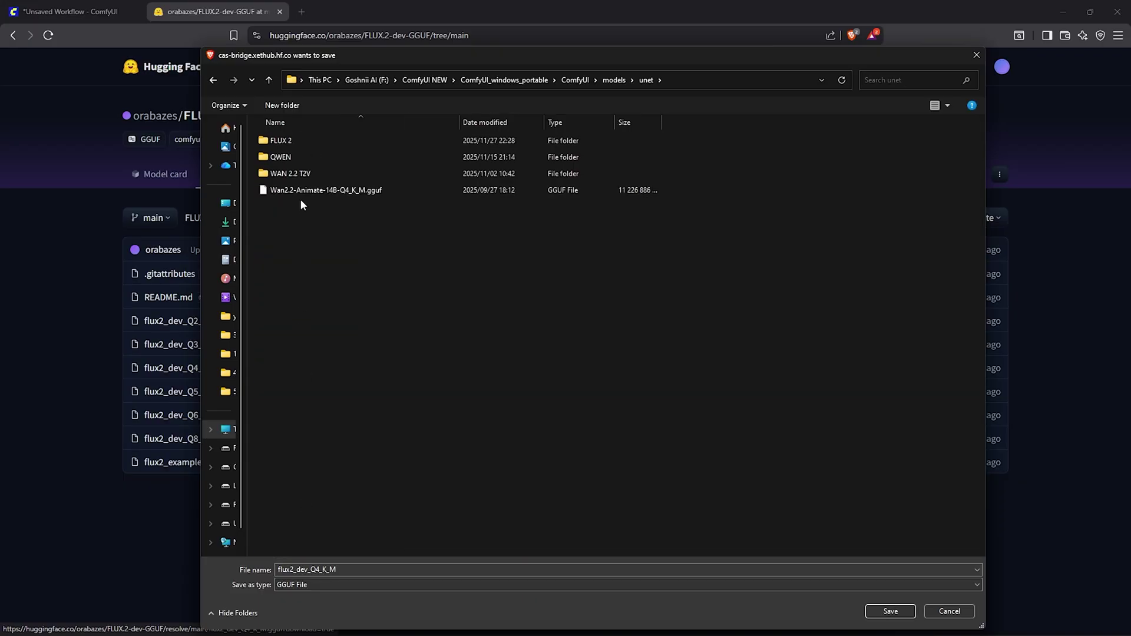
double_click(318, 142)
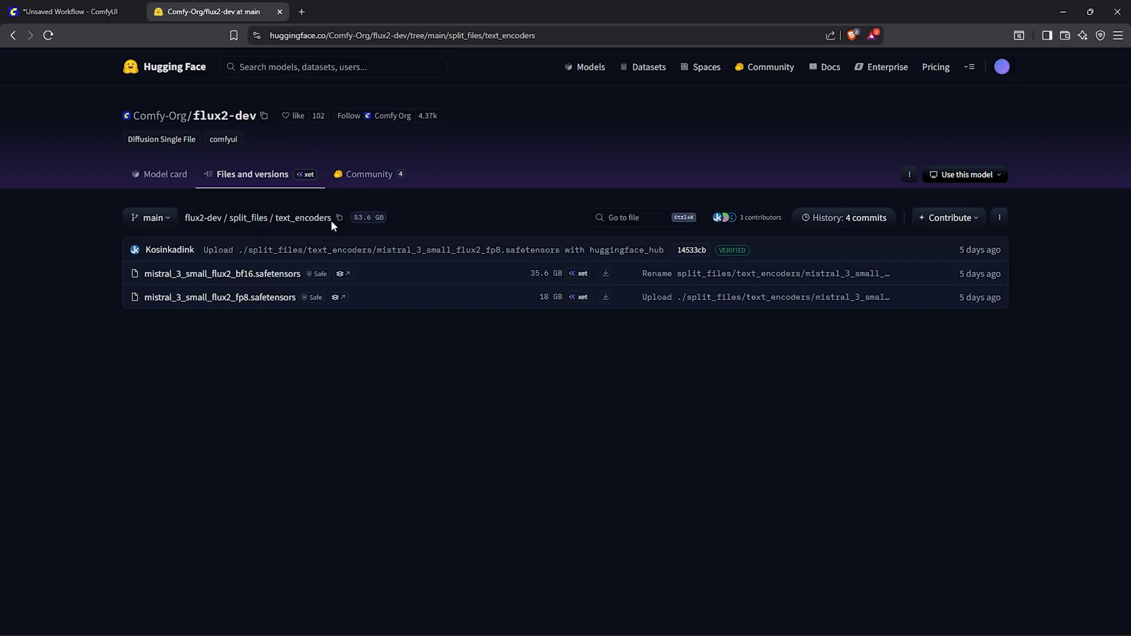
Step: Save mistral_3_small_flux2_fp8.safetensors into ComfyUI's models/text_encoders folder
left_click_drag(332, 222, 298, 220)
left_click(315, 325)
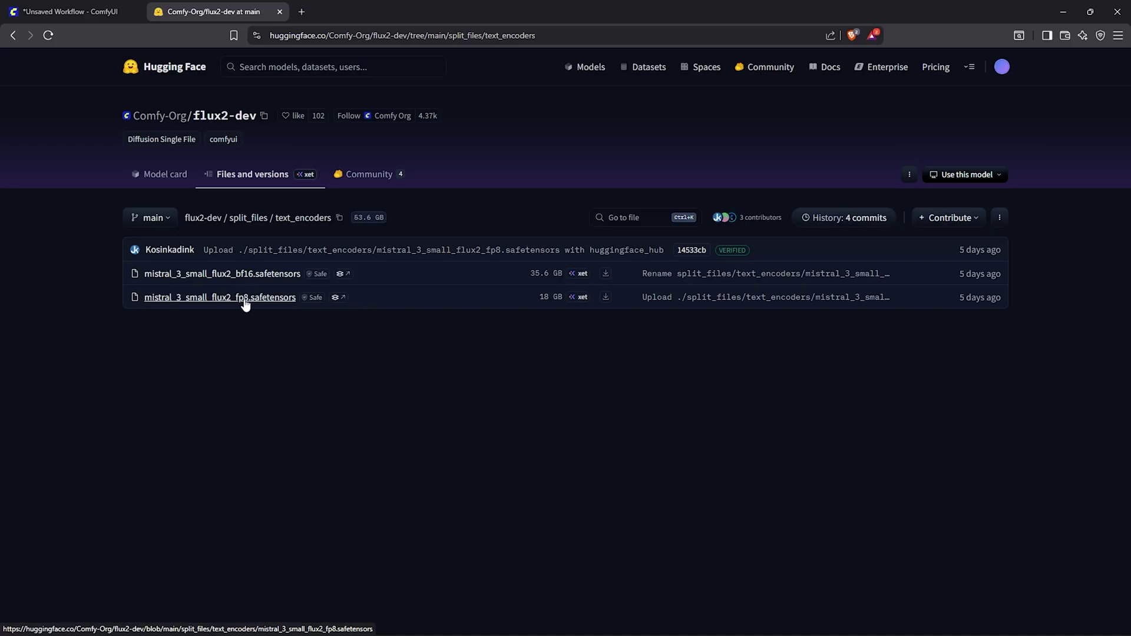
left_click(606, 297)
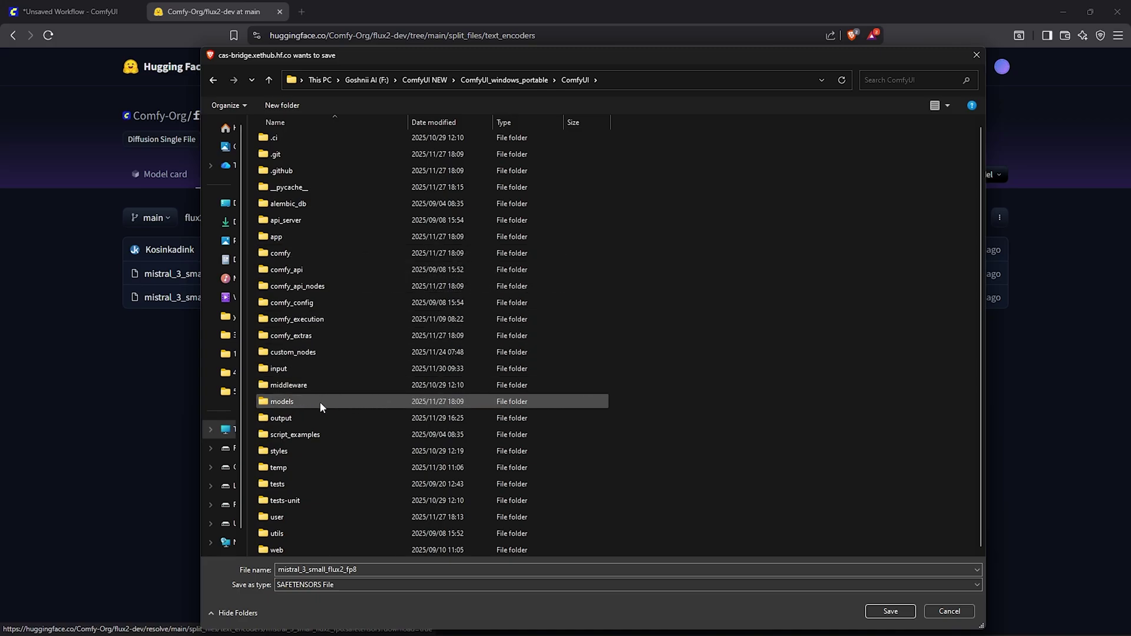
double_click(298, 402)
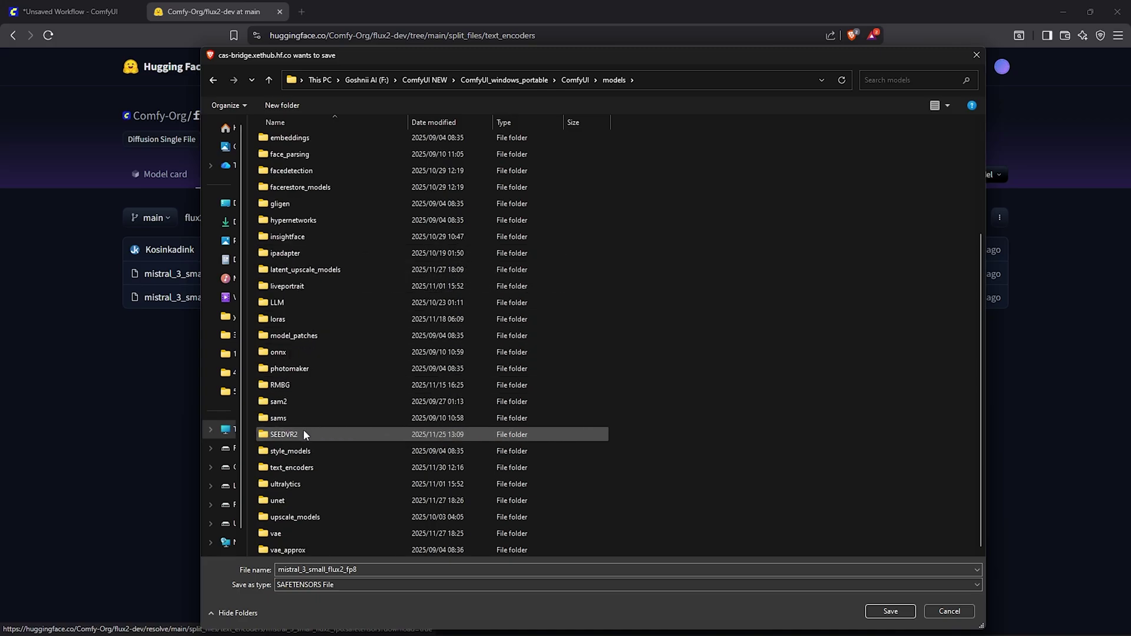
double_click(302, 472)
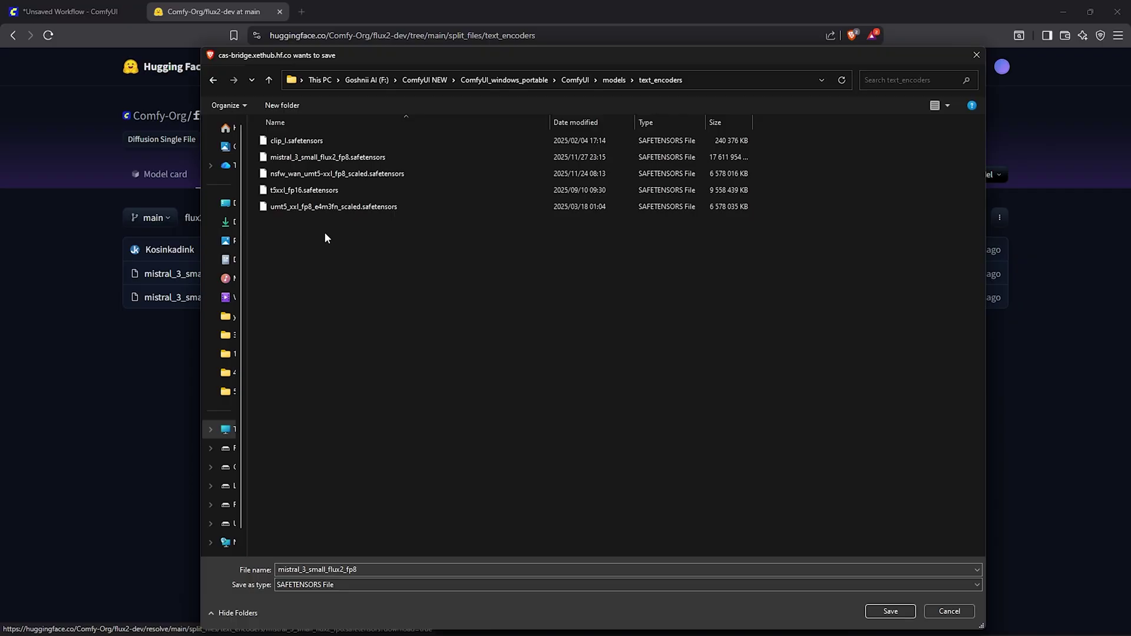
left_click(338, 160)
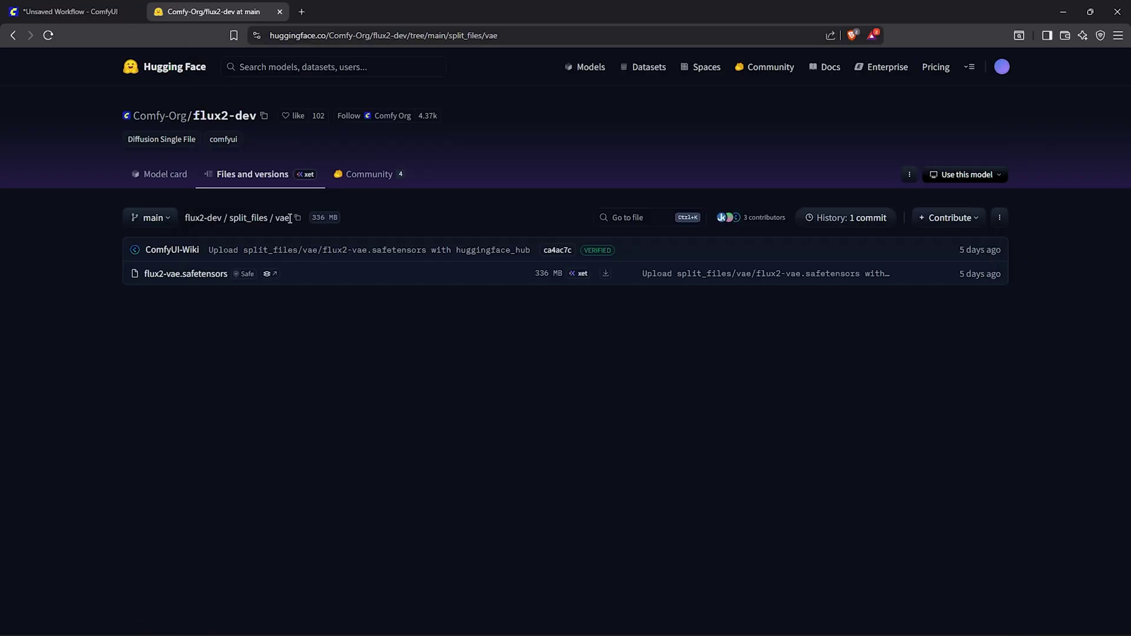
Step: Download flux2-vae.safetensors into the models/vae folder
left_click(308, 301)
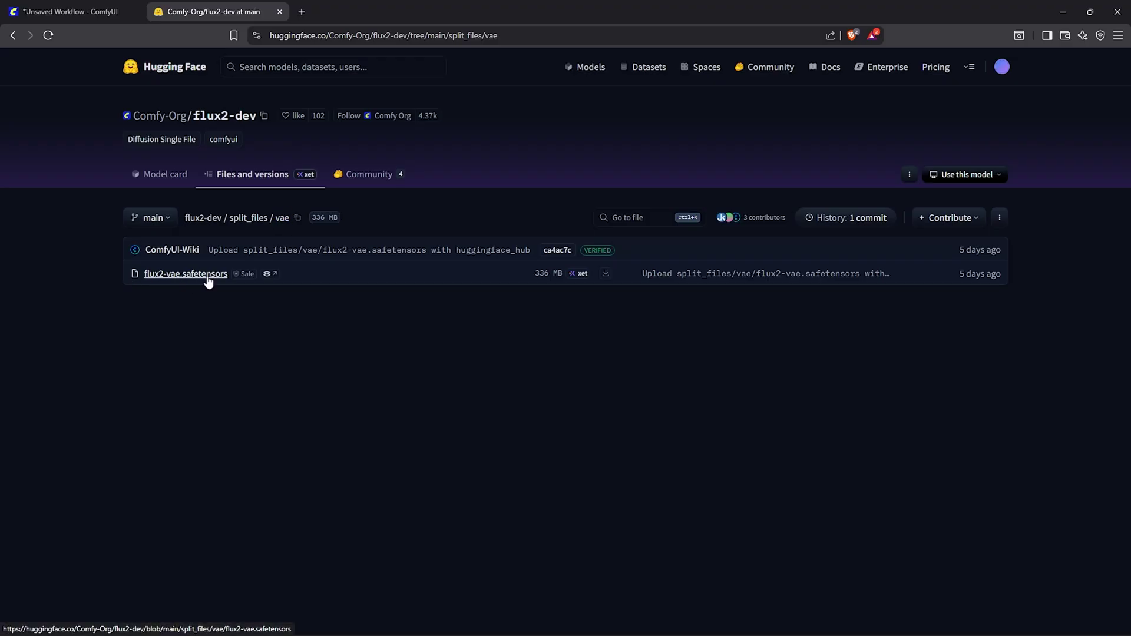
left_click(605, 274)
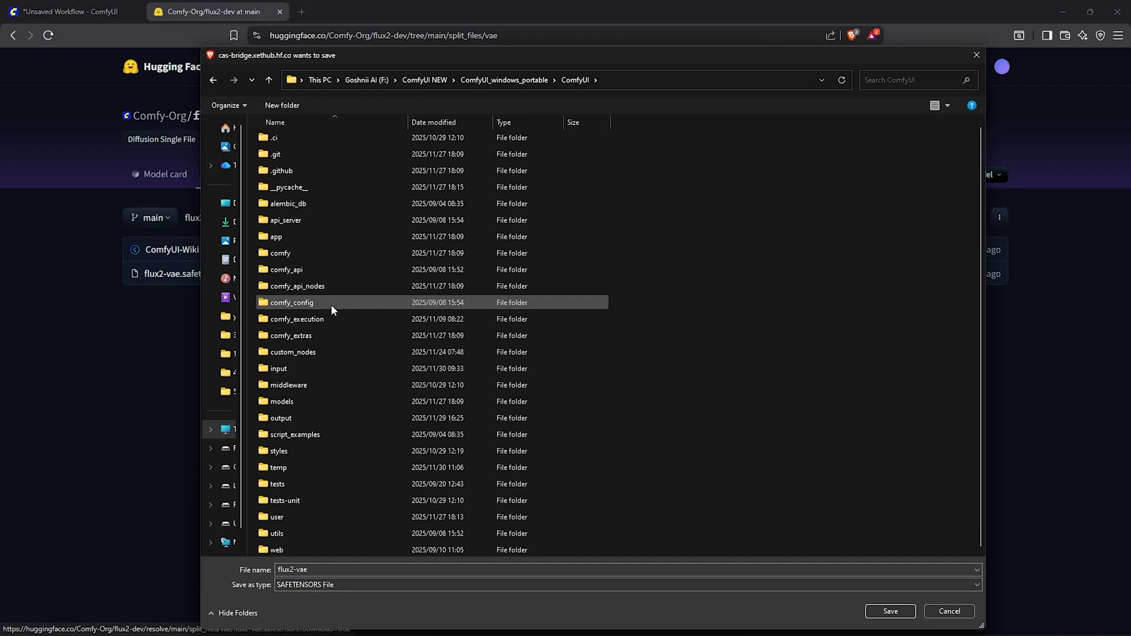
double_click(292, 403)
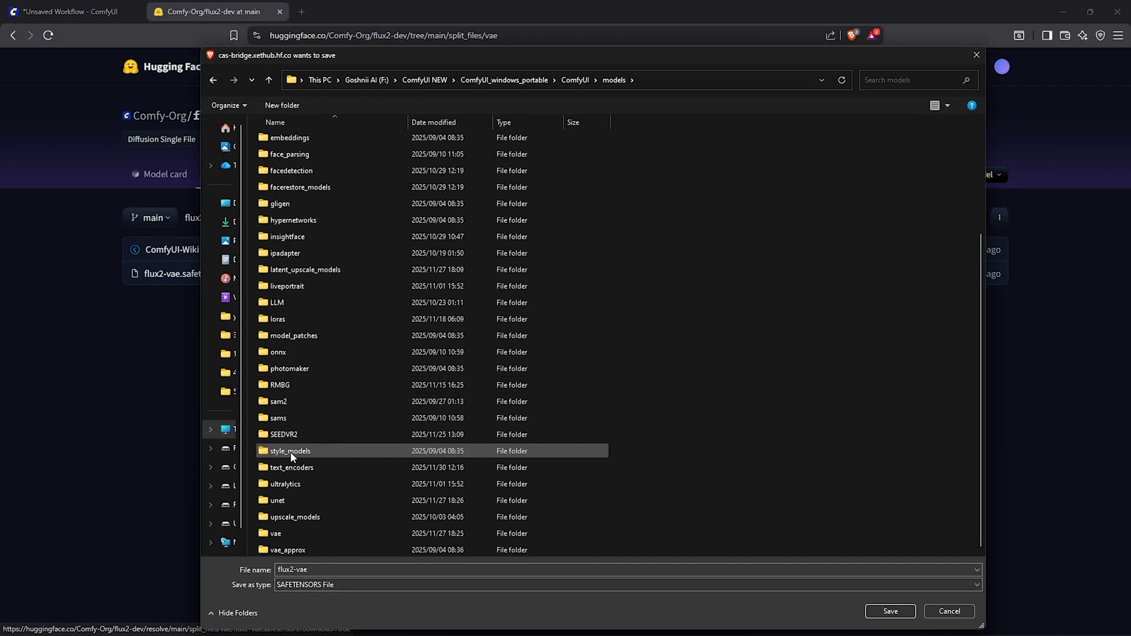
double_click(294, 532)
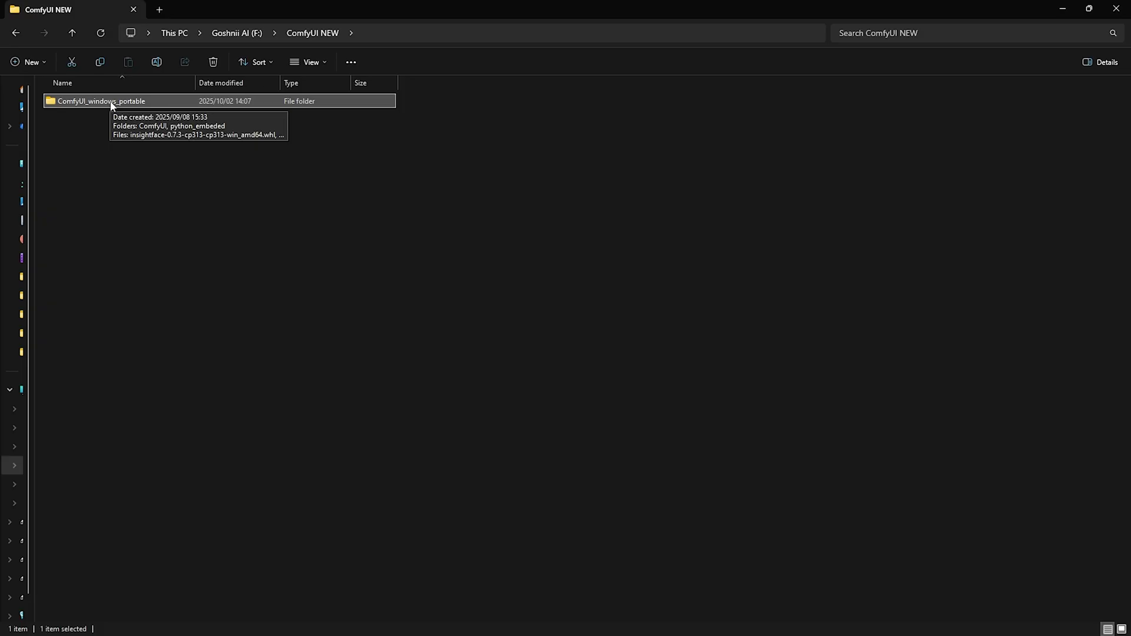
Step: Run update_comfyui from ComfyUI_windows_portable\update, then open run_nvidia_gpu's context menu
double_click(112, 101)
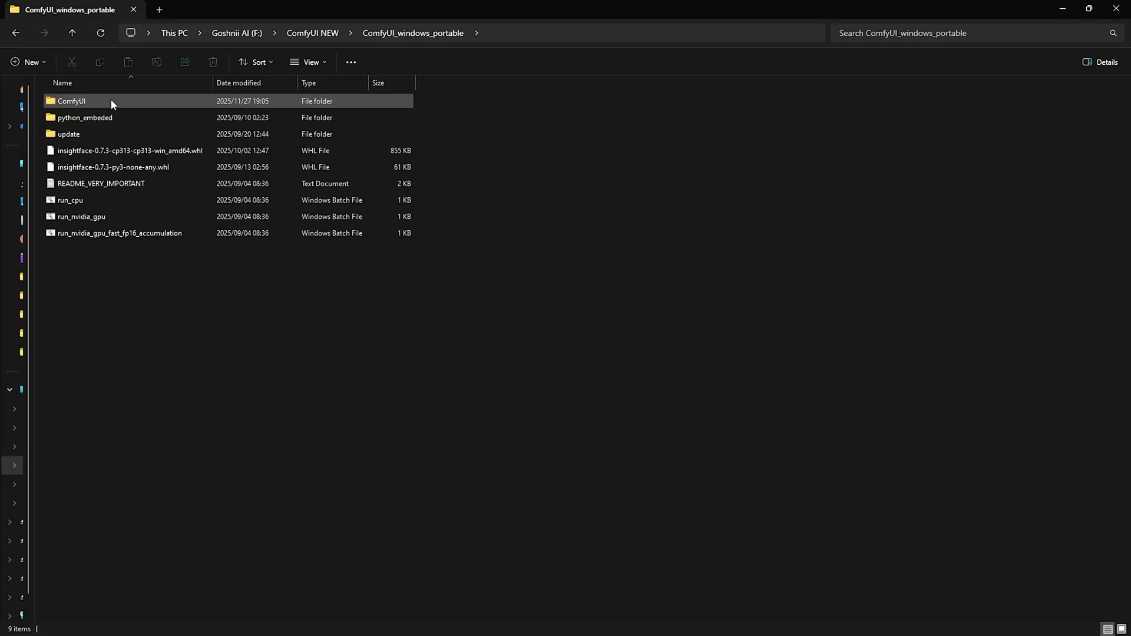
double_click(75, 134)
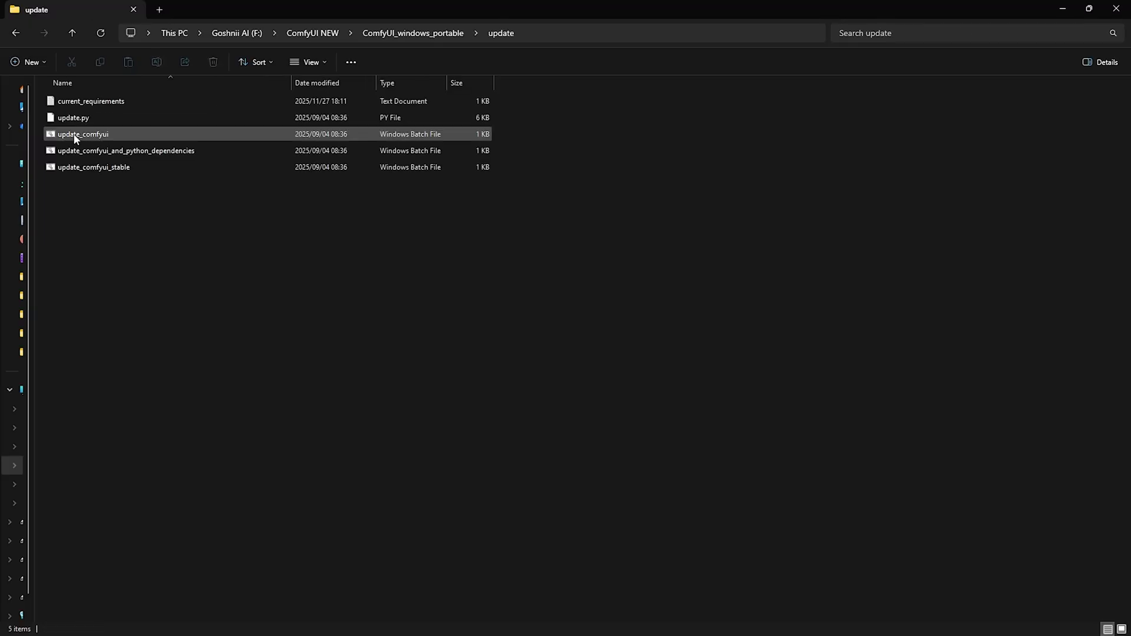
left_click(73, 134)
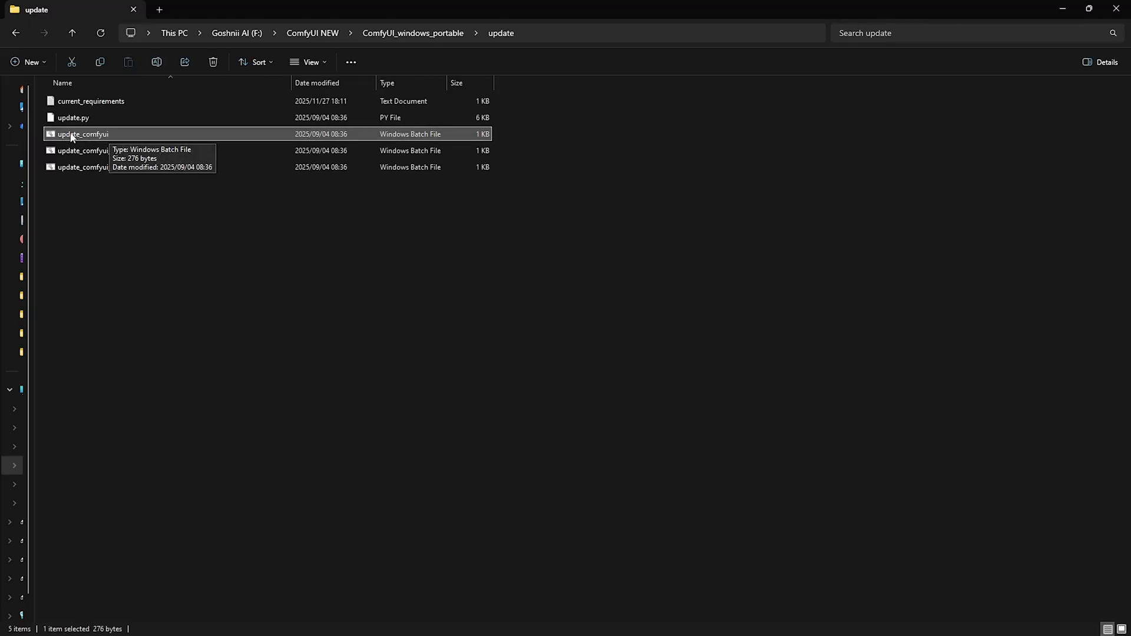
right_click(111, 134)
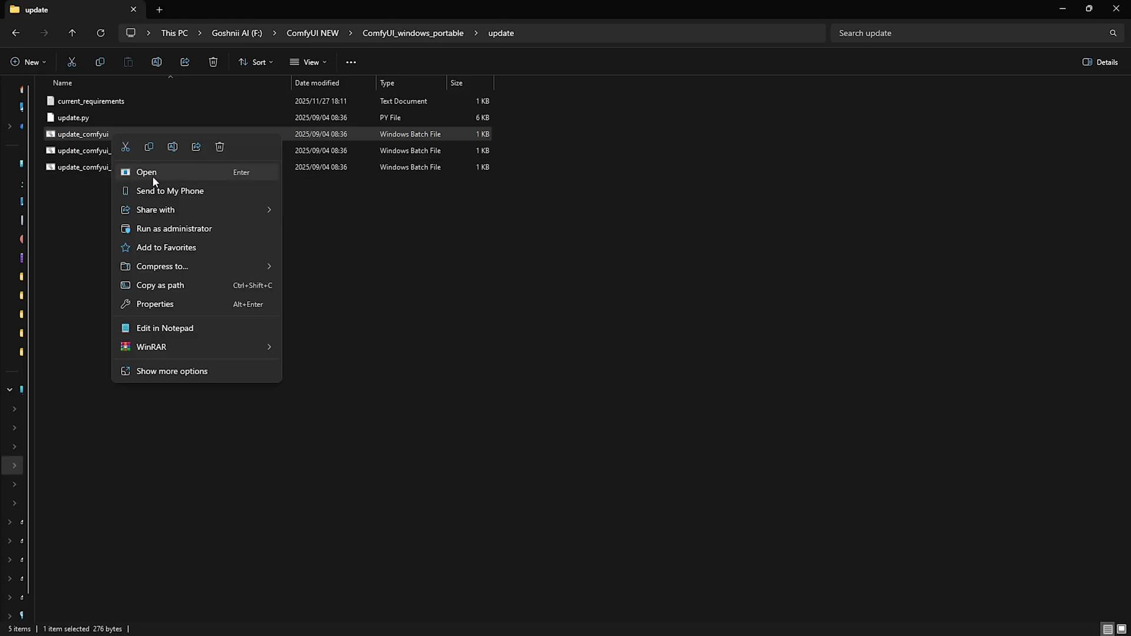
key("Escape")
left_click(15, 33)
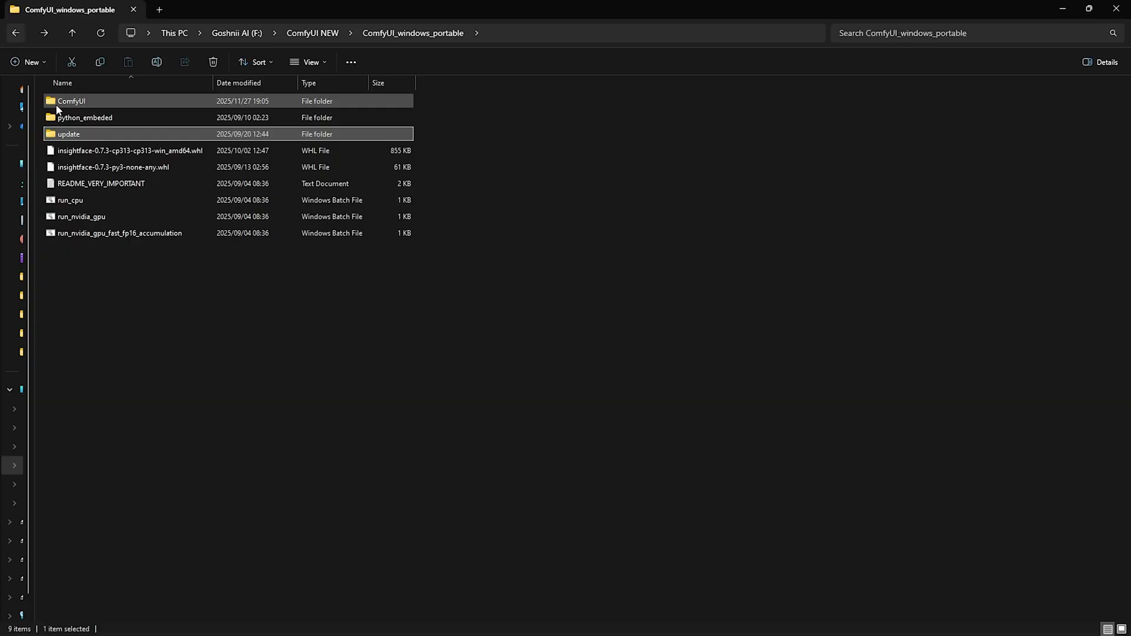
right_click(93, 215)
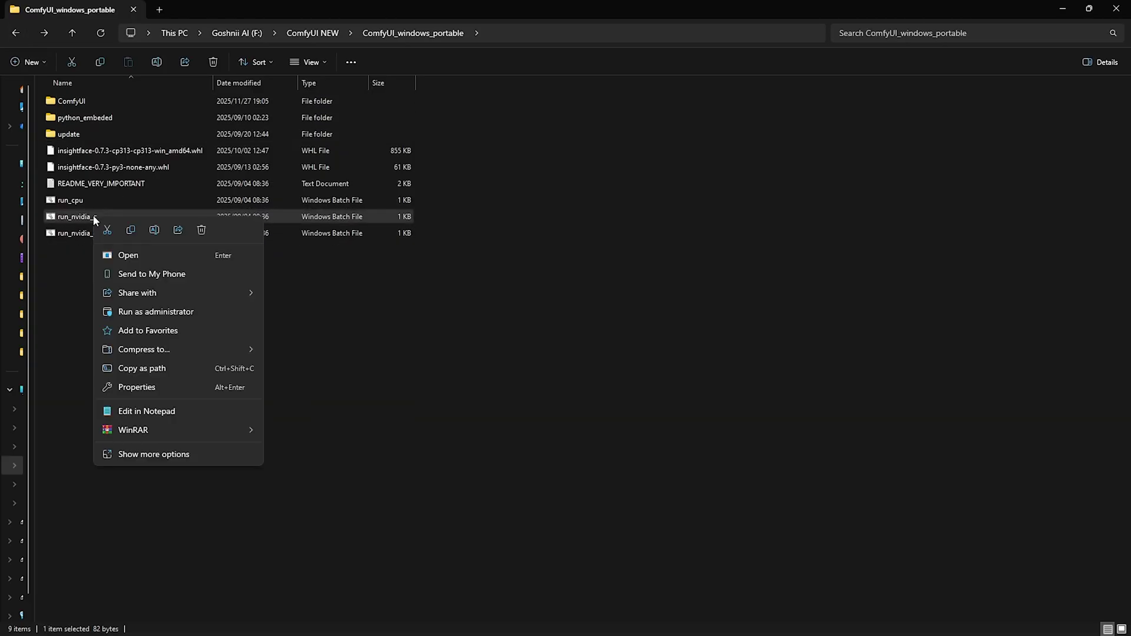
Step: Launch ComfyUI via run_nvidia_gpu and verify ComfyUI-GGUF and CG Use Everywhere are installed in Manager
left_click(142, 254)
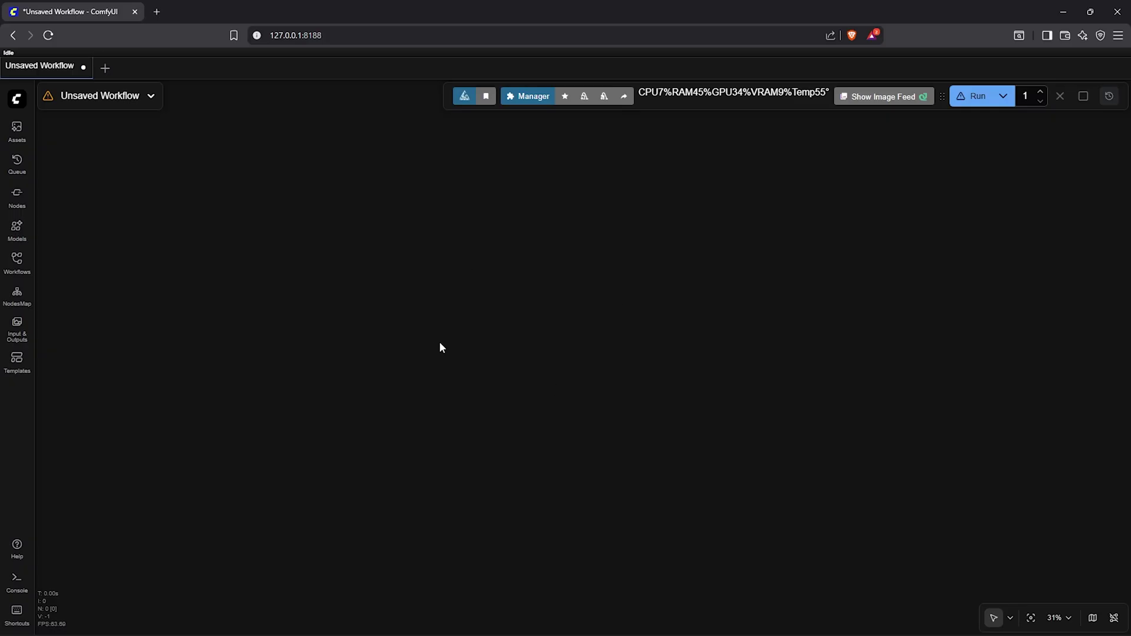
left_click(533, 97)
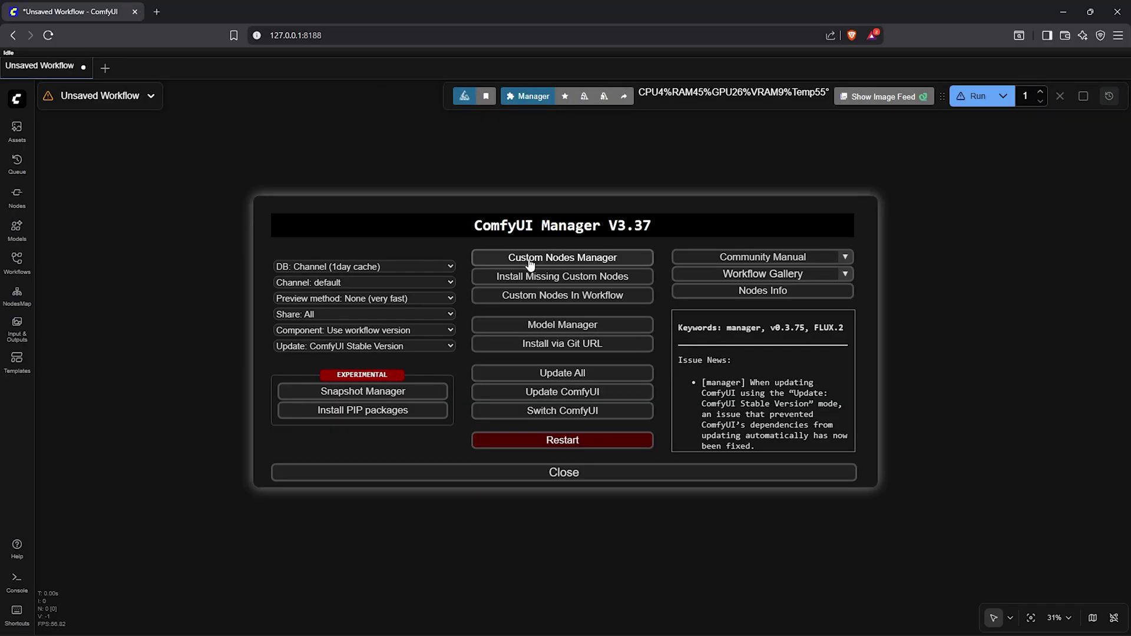
left_click(575, 258)
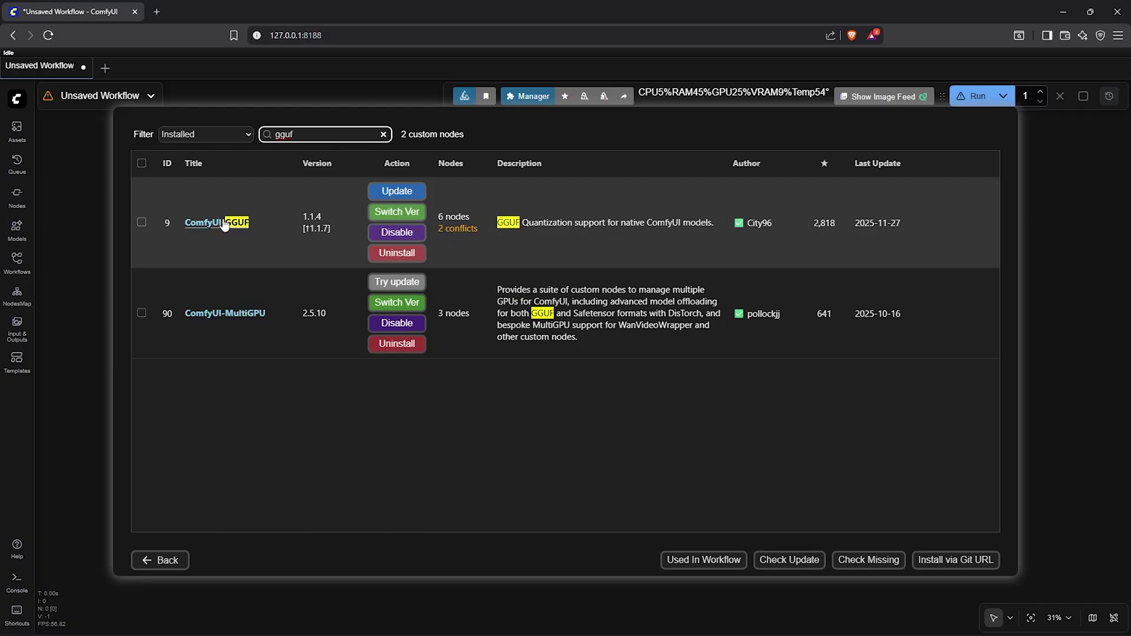
key("ctrl+a")
type("every")
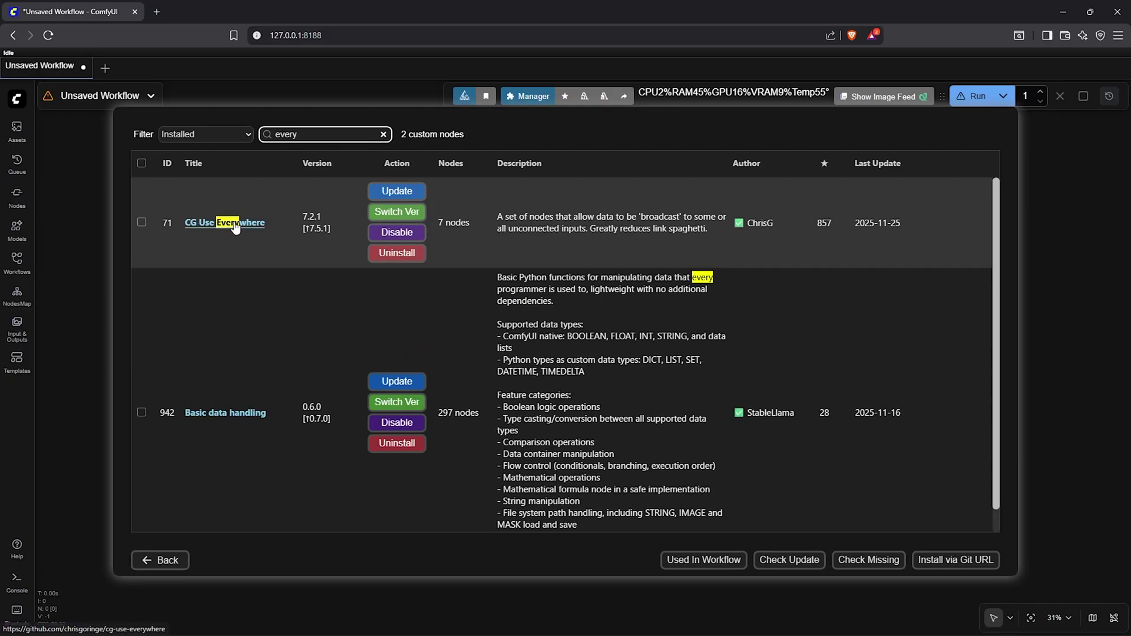
left_click(142, 223)
left_click(142, 223)
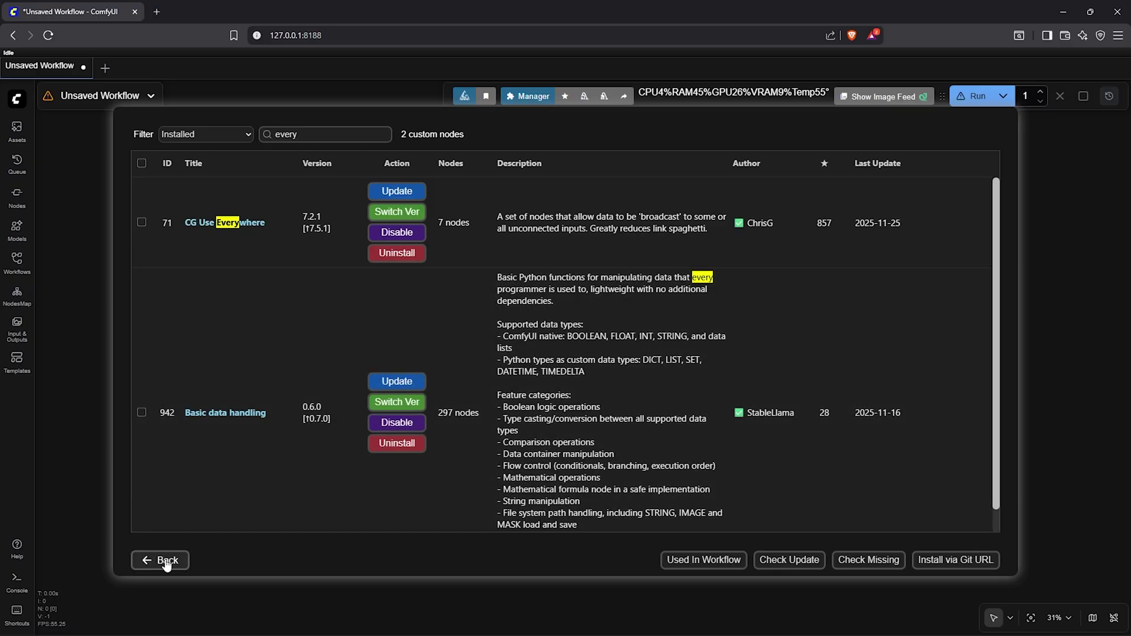
left_click(167, 561)
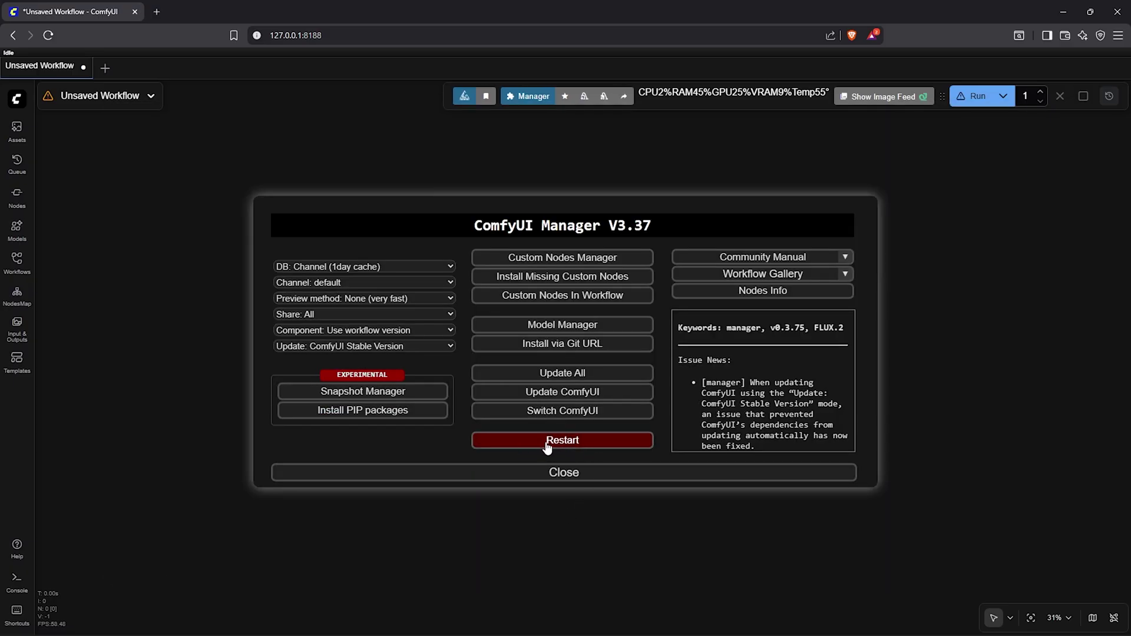
Step: Add a Unet Loader (GGUF) node set to flux2-dev-q4_0.gguf
left_click(566, 472)
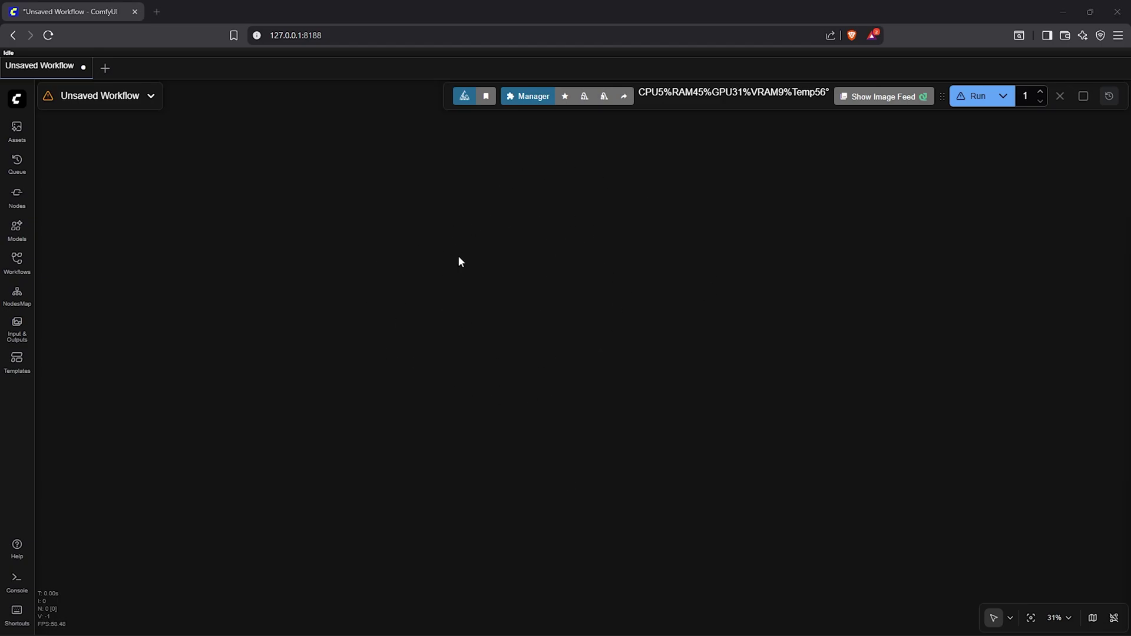
right_click(270, 229)
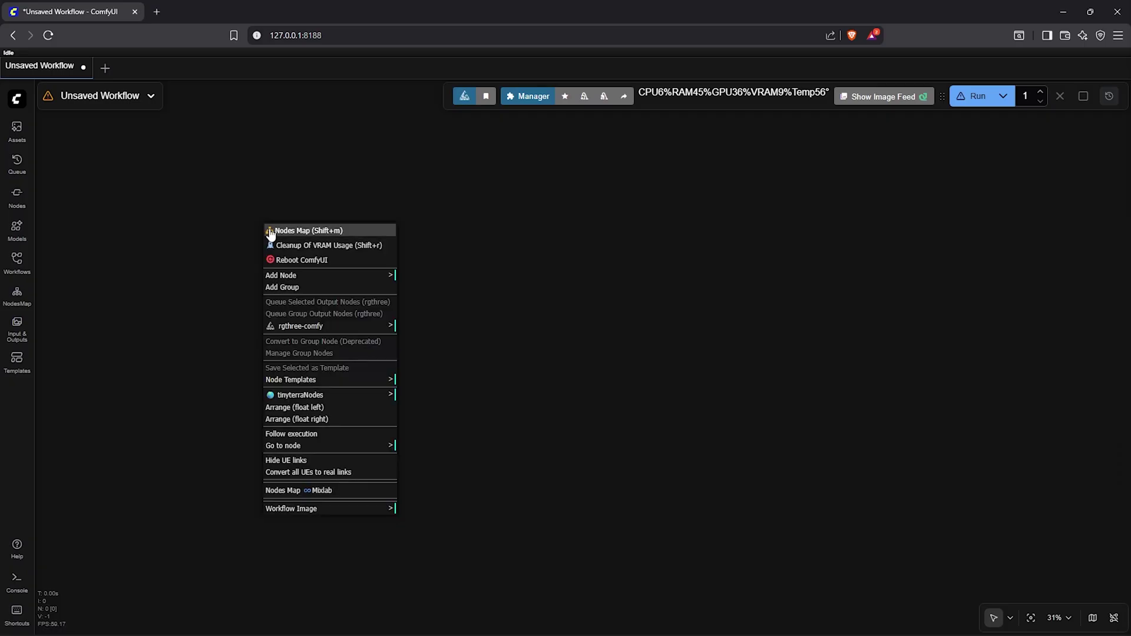
left_click(330, 276)
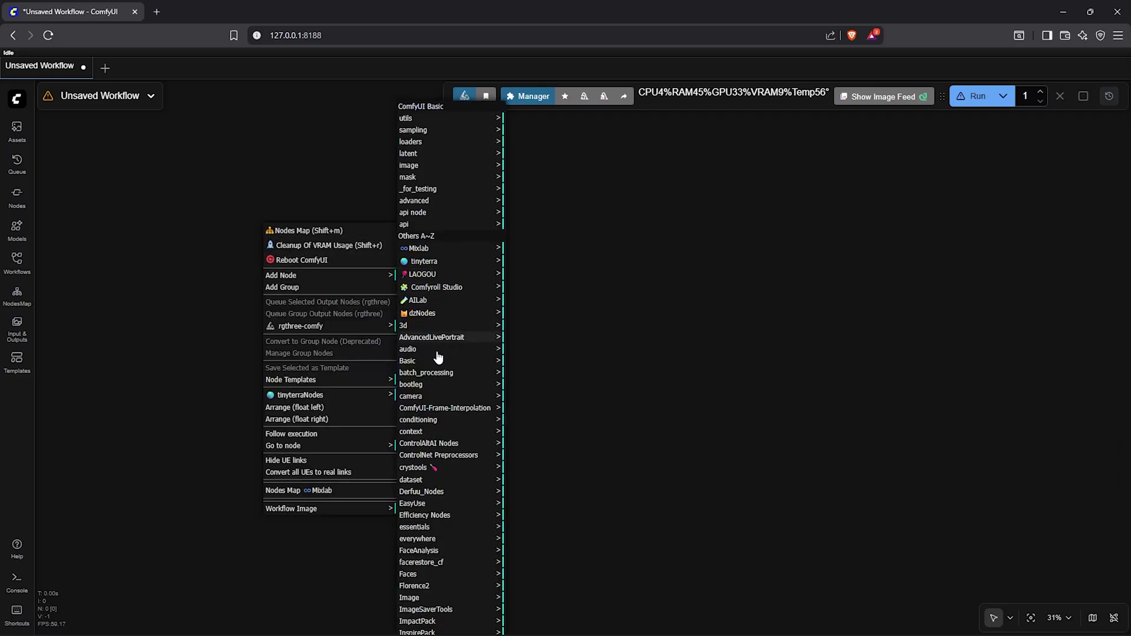
left_click(422, 386)
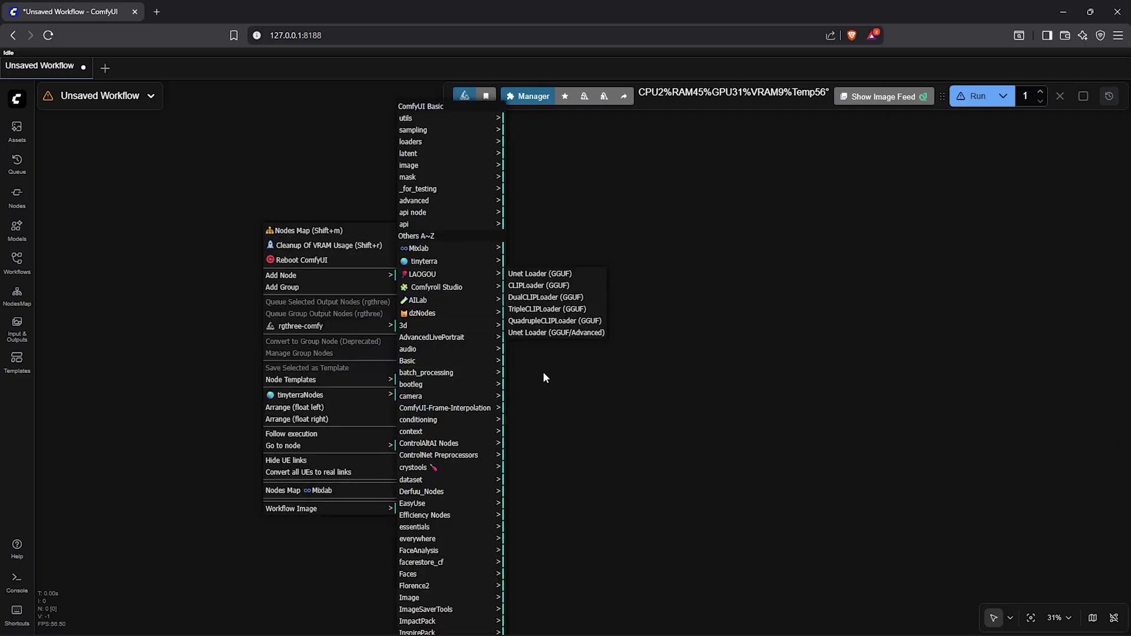
left_click(549, 273)
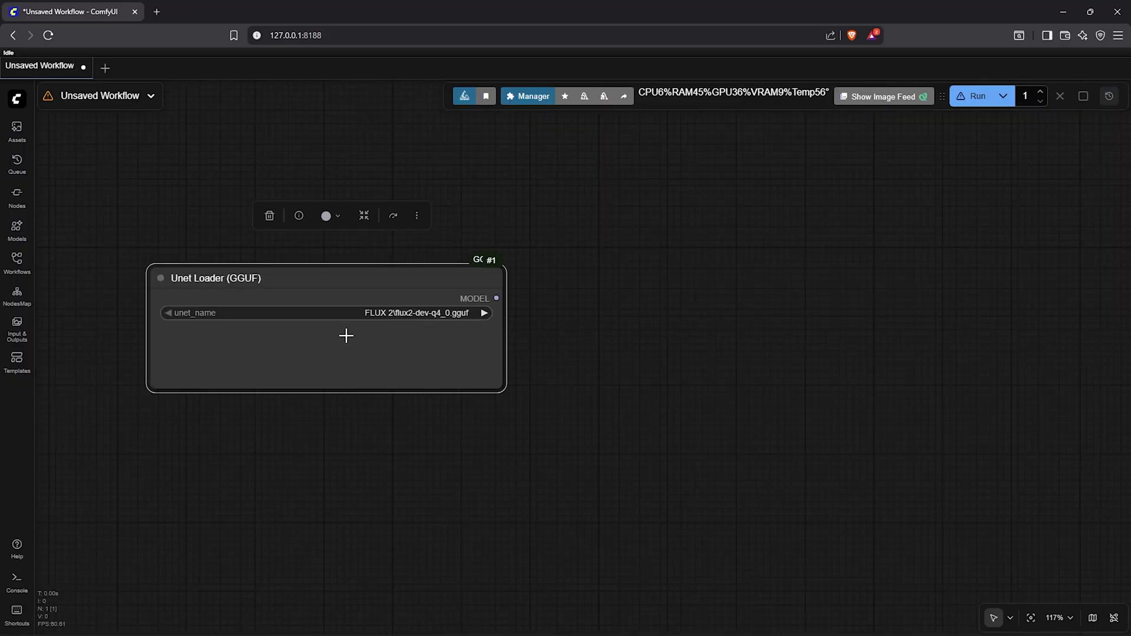
left_click(408, 315)
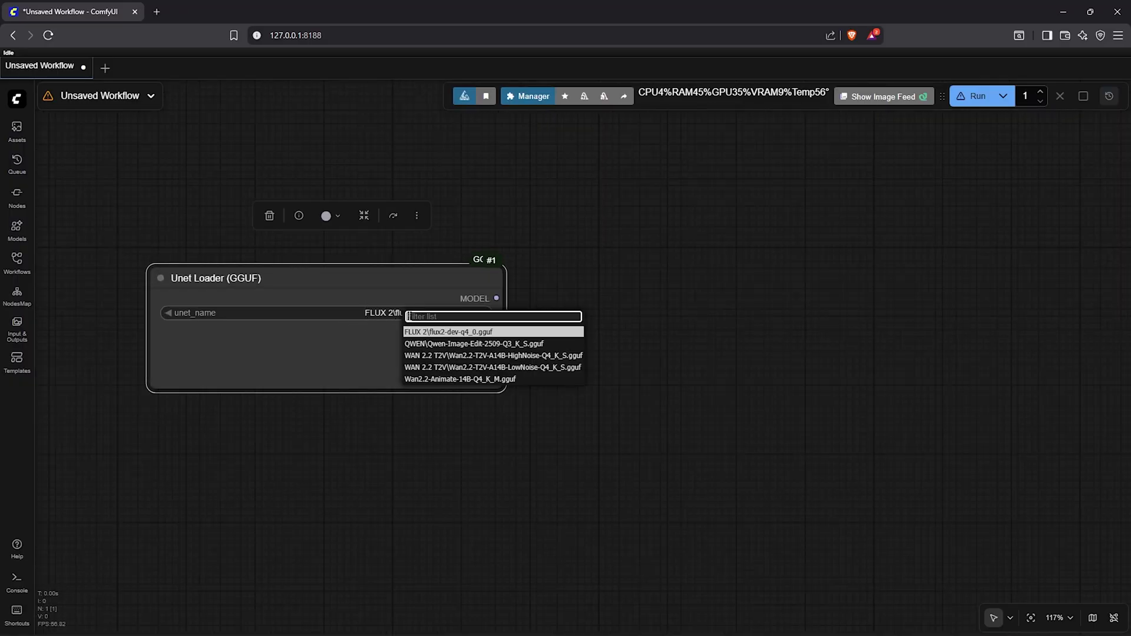
left_click(457, 331)
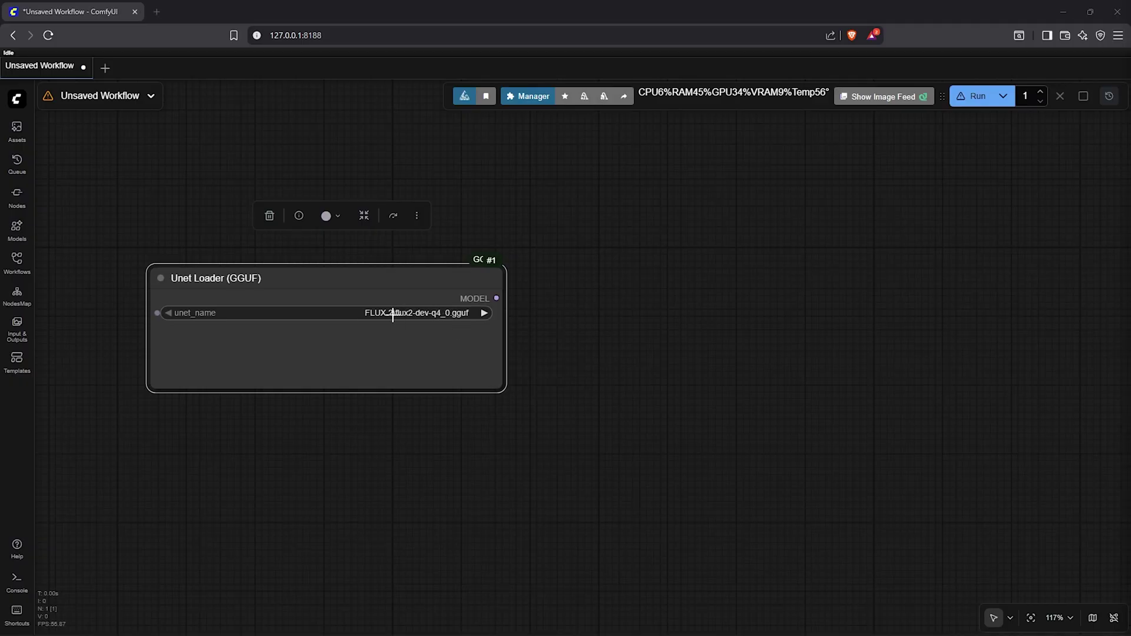
Step: Add a Load CLIP node using mistral_3_small_flux2_fp8 with type flux2
scroll(430, 387, "down", 3)
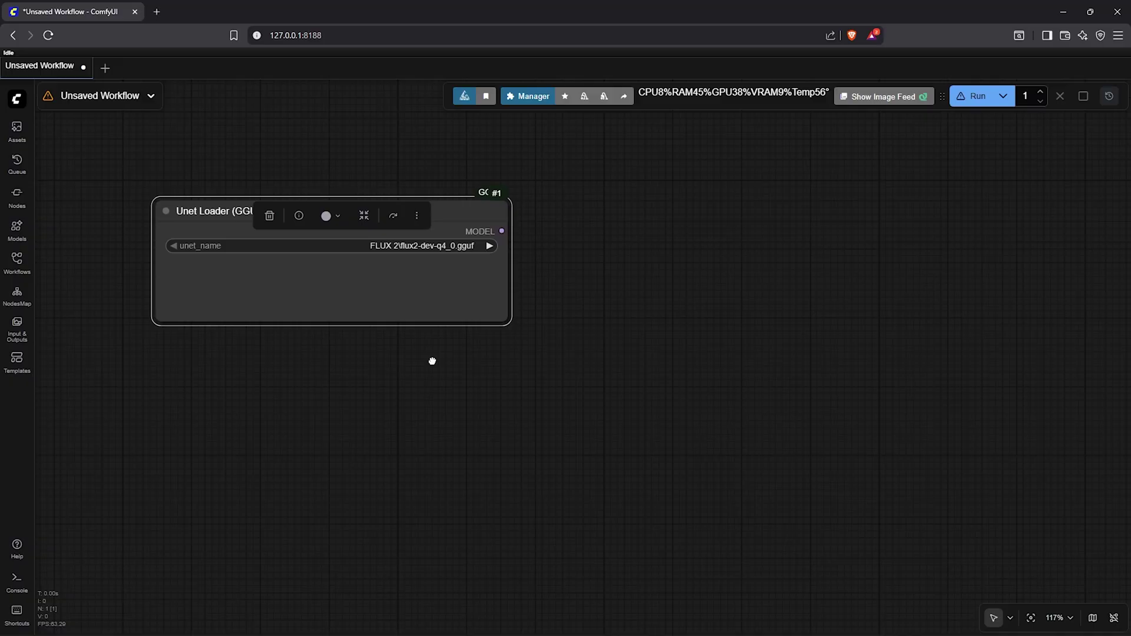
double_click(373, 391)
type("LOAD CLIP")
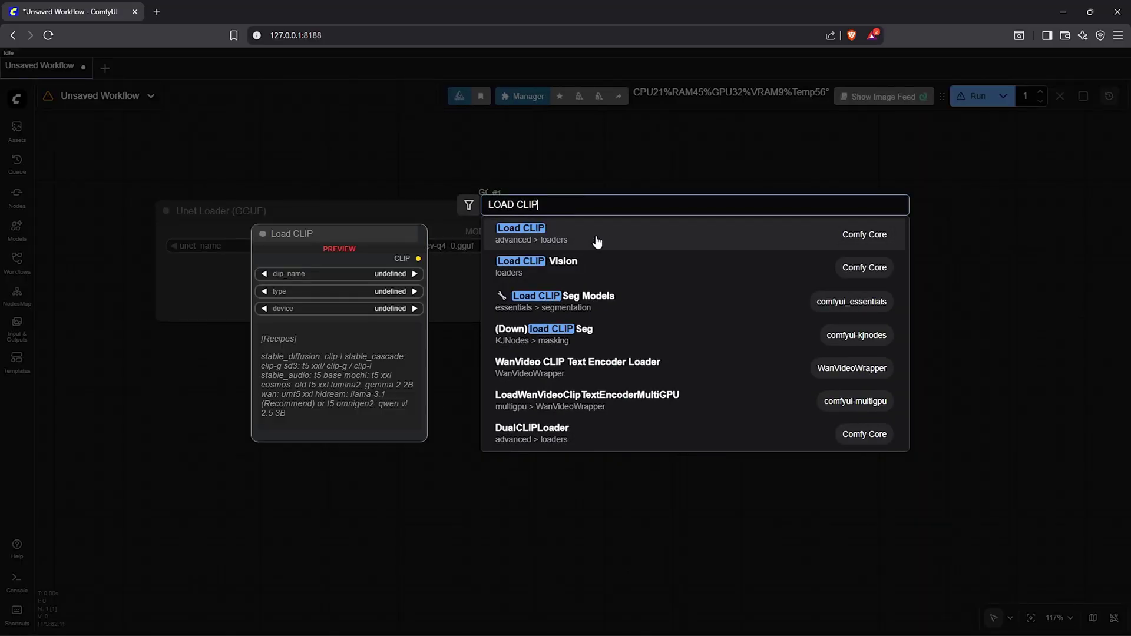
left_click(578, 234)
left_click_drag(410, 482, 507, 480)
scroll(507, 480, "down", 2)
left_click(424, 384)
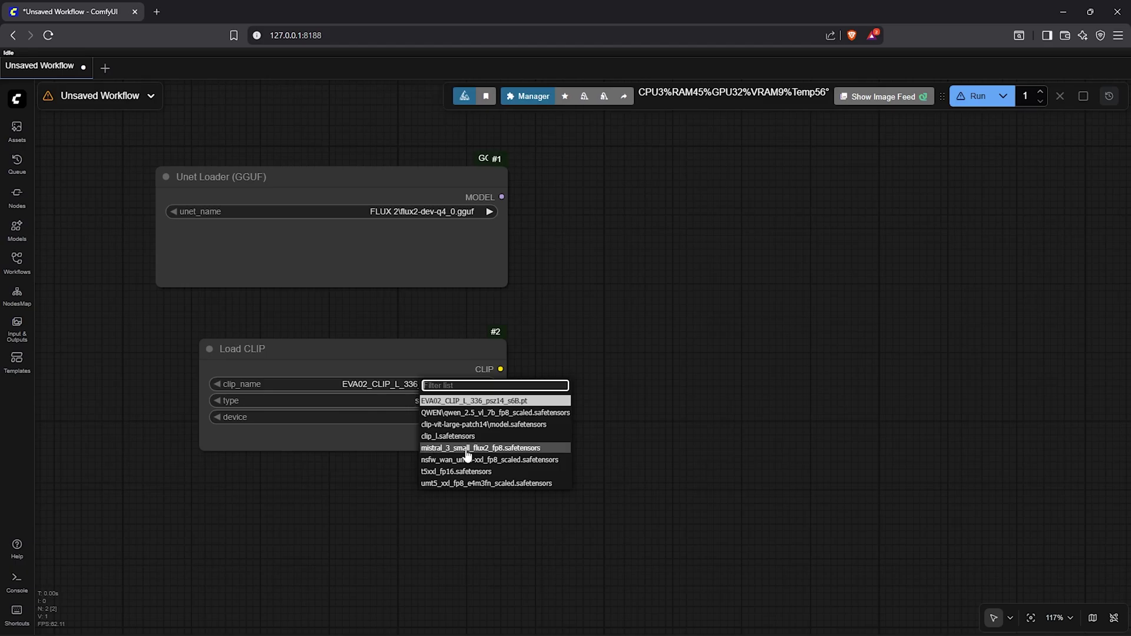
key("Escape")
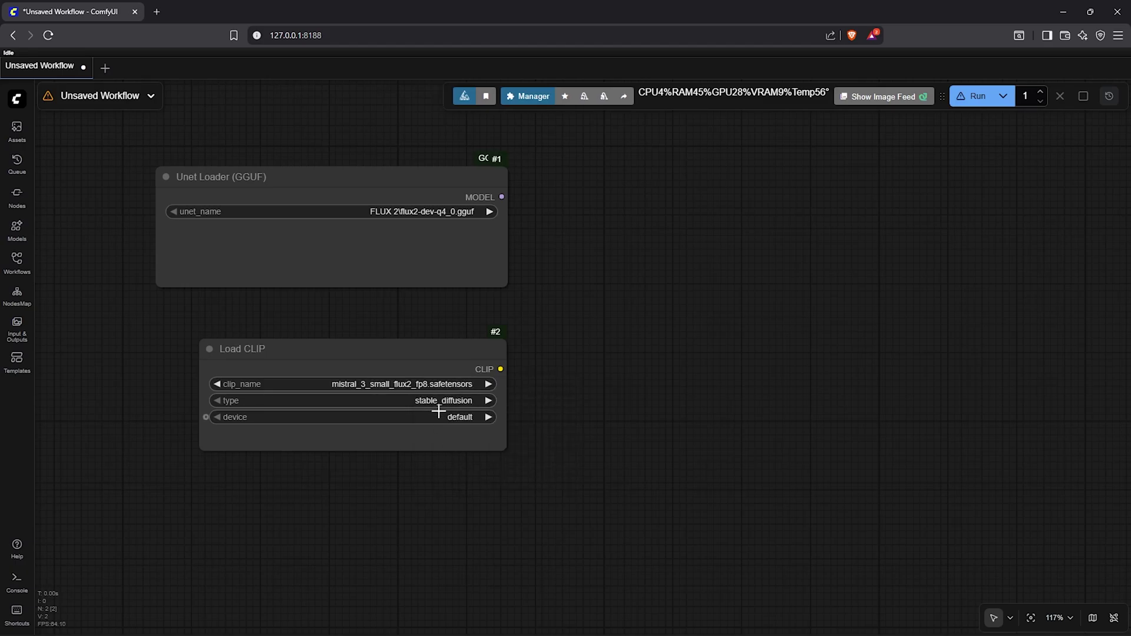
left_click(439, 402)
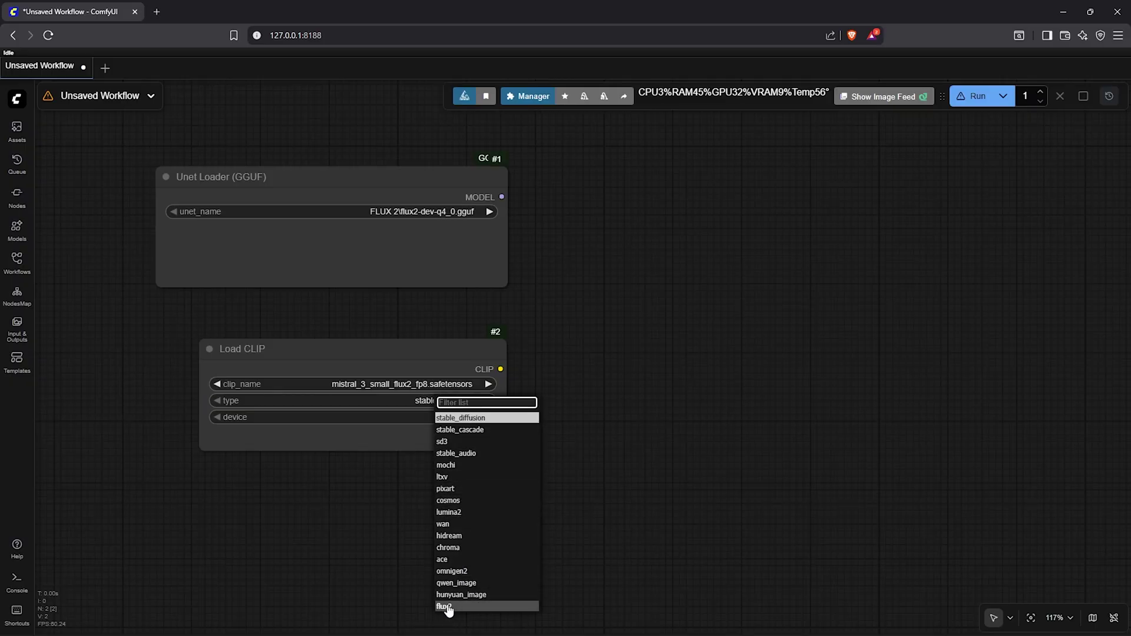
left_click(471, 606)
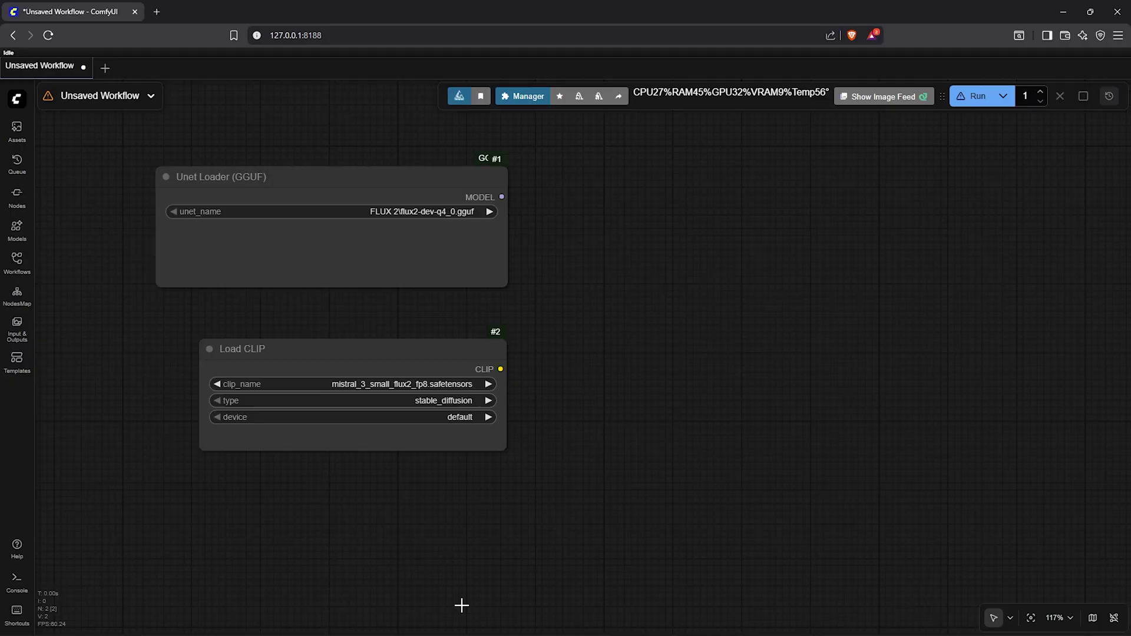
Step: Place a Load VAE node below Load CLIP and select flux2-vae.safetensors
scroll(419, 478, "down", 1)
double_click(419, 479)
type("Load VAE")
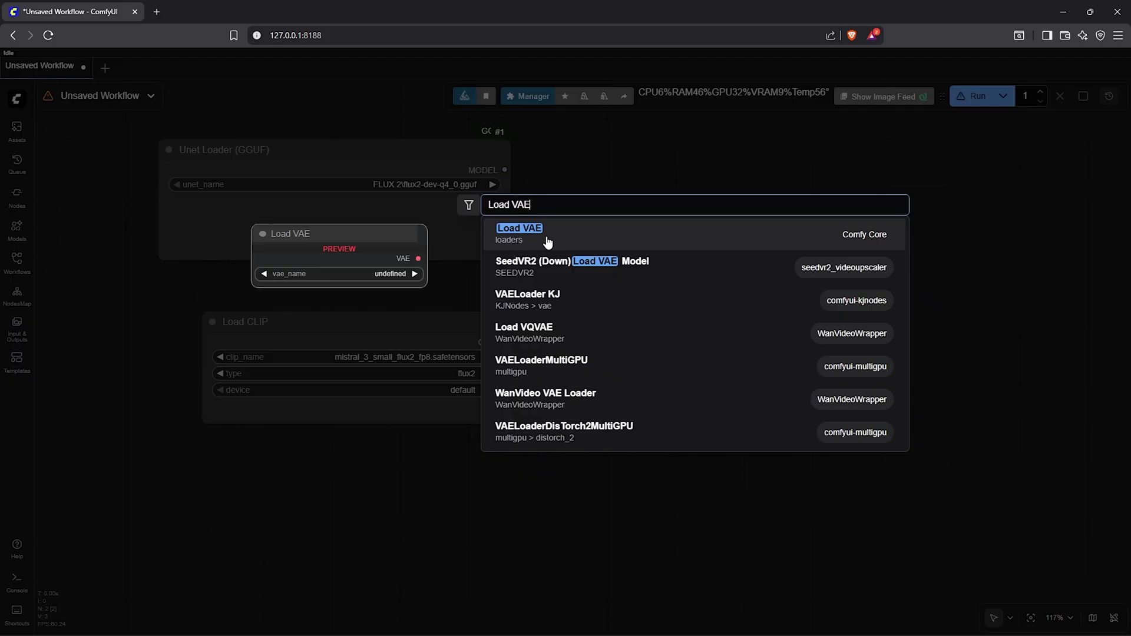
left_click(585, 240)
left_click_drag(517, 476, 377, 484)
left_click_drag(466, 534, 492, 554)
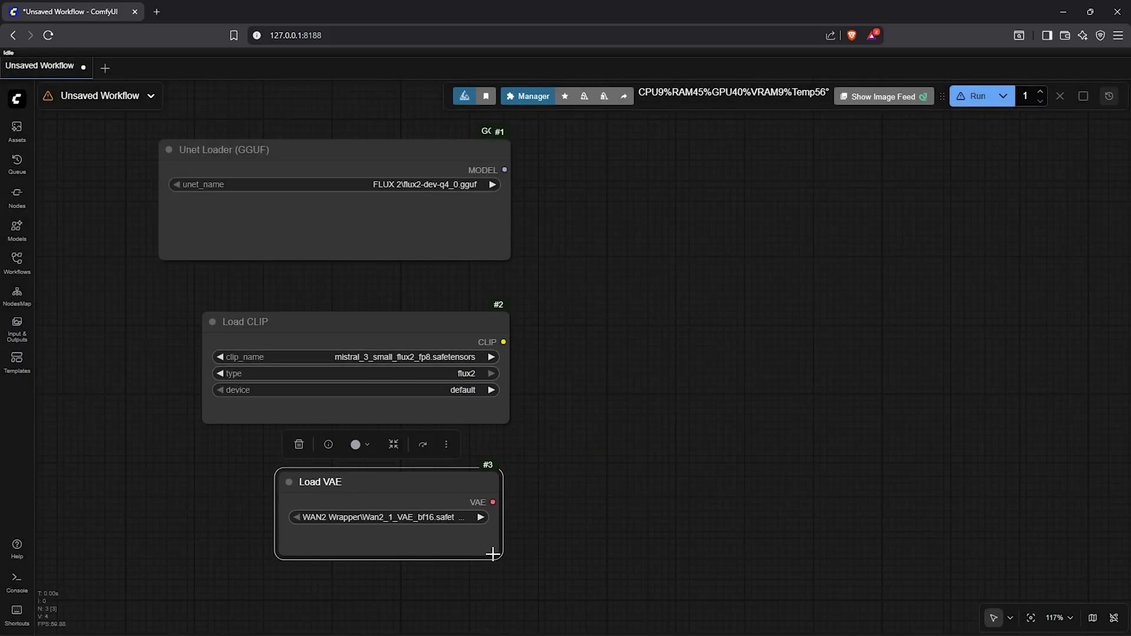
left_click(407, 517)
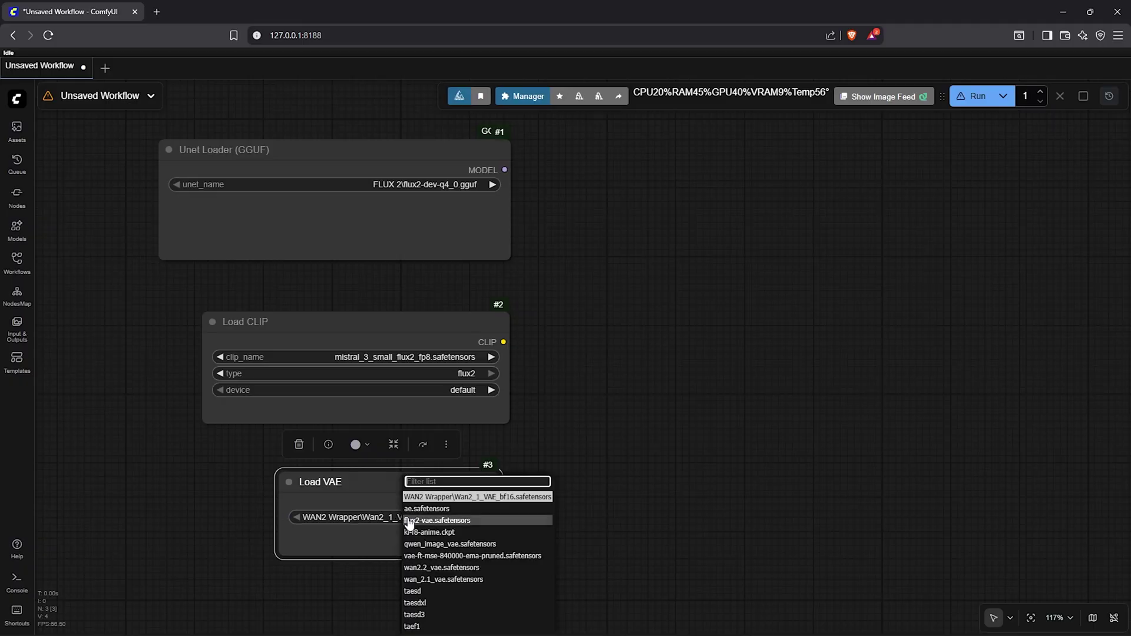
left_click(484, 522)
left_click(529, 548)
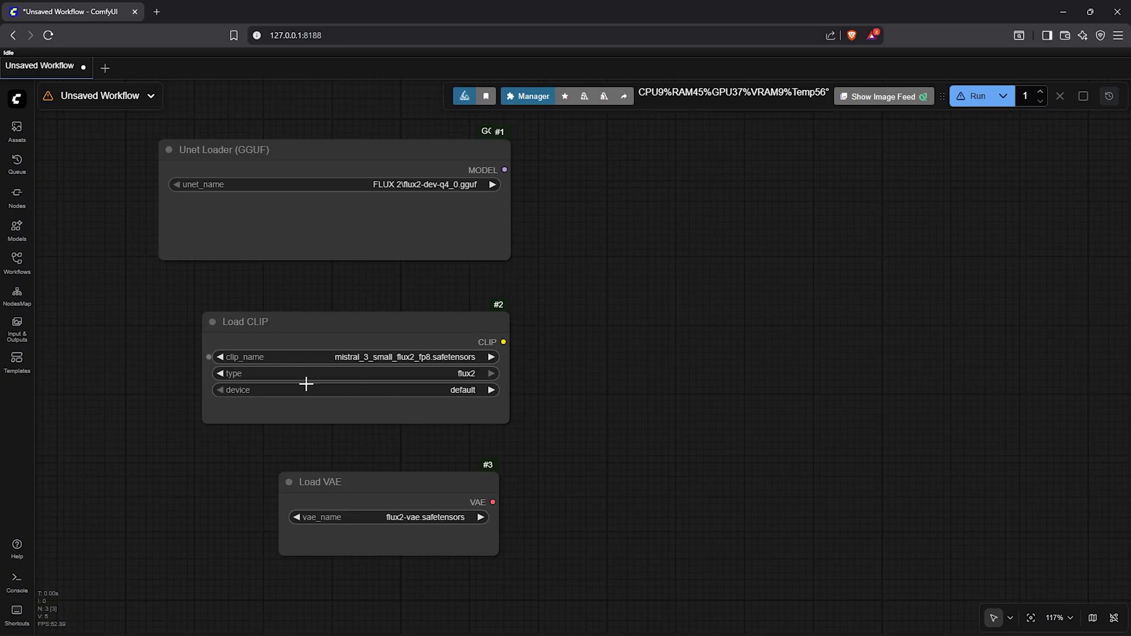
scroll(570, 183, "right", 2)
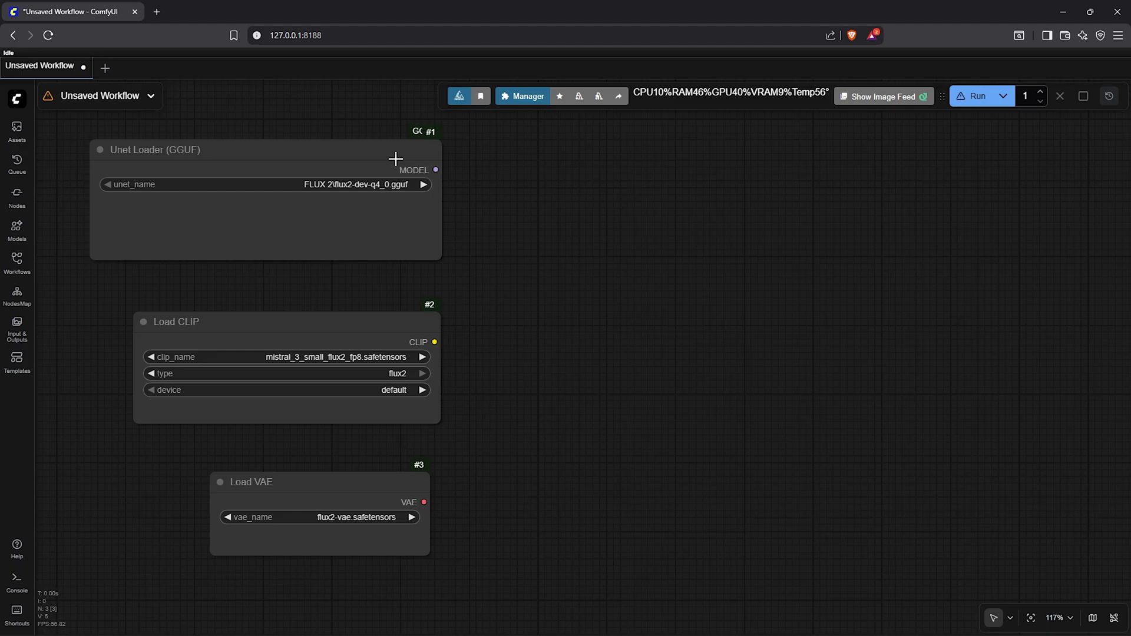
Step: Add a Set node named 'Model' and wire the Unet Loader's MODEL output into it
left_click(375, 158)
right_click(376, 164)
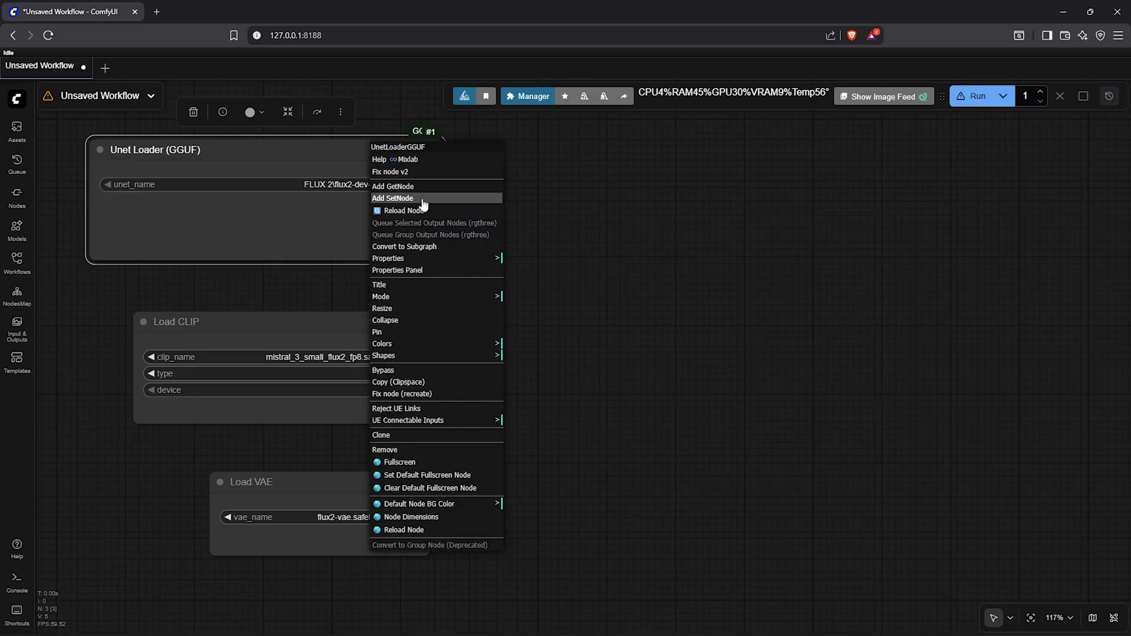
left_click(403, 199)
left_click_drag(530, 151, 618, 153)
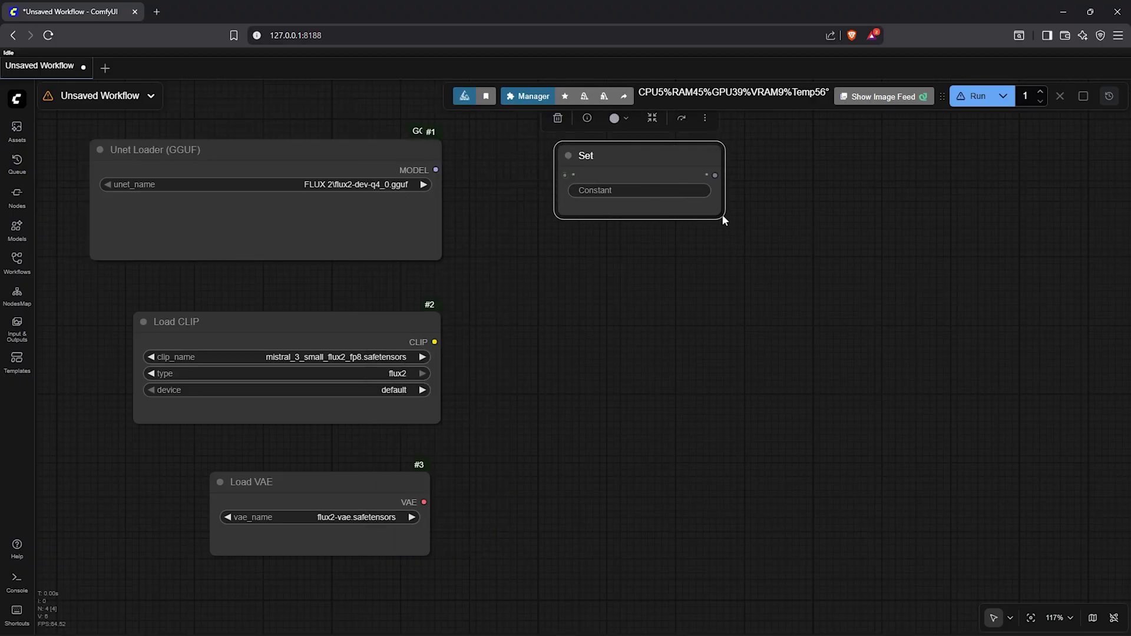
left_click_drag(435, 170, 563, 172)
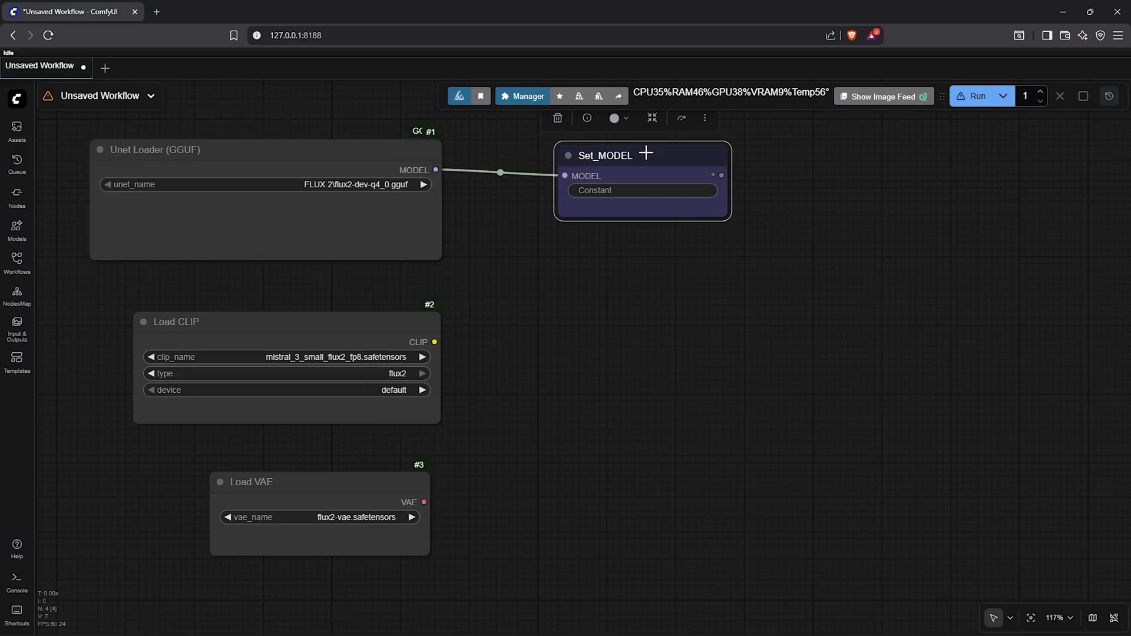
left_click(609, 188)
type("M")
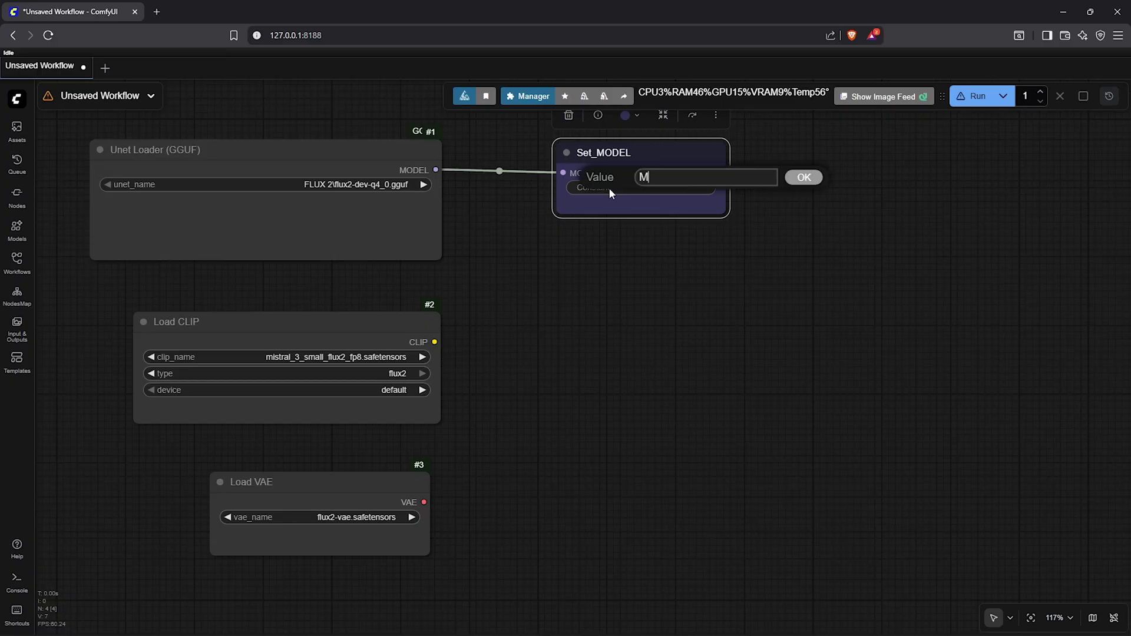
type("odel")
key("Return")
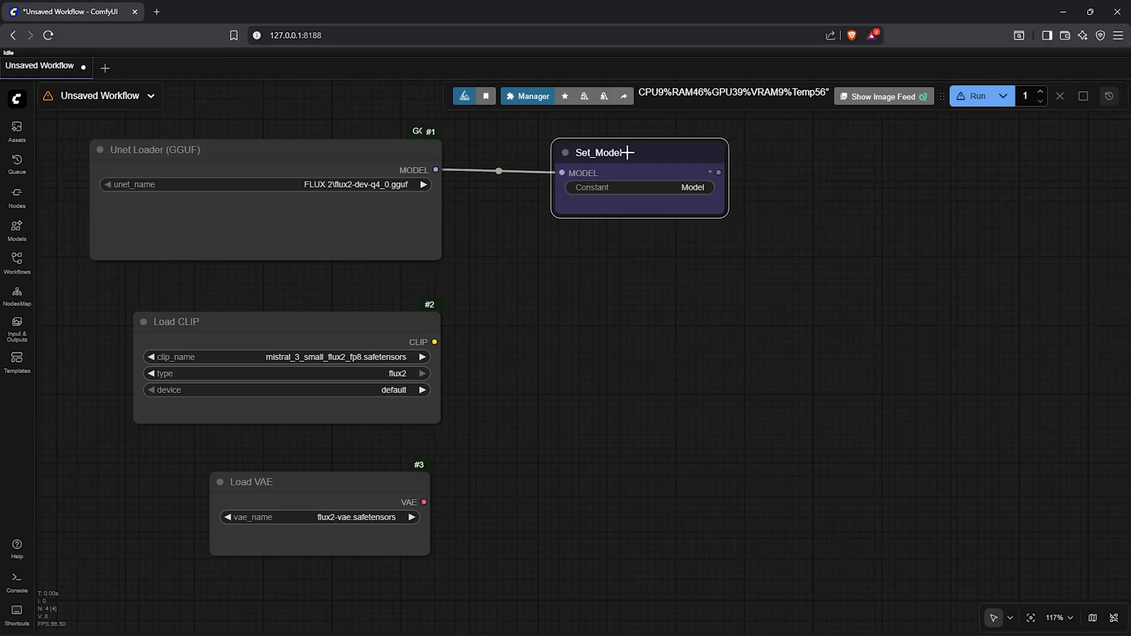
left_click_drag(628, 152, 621, 151)
left_click_drag(434, 342, 574, 342)
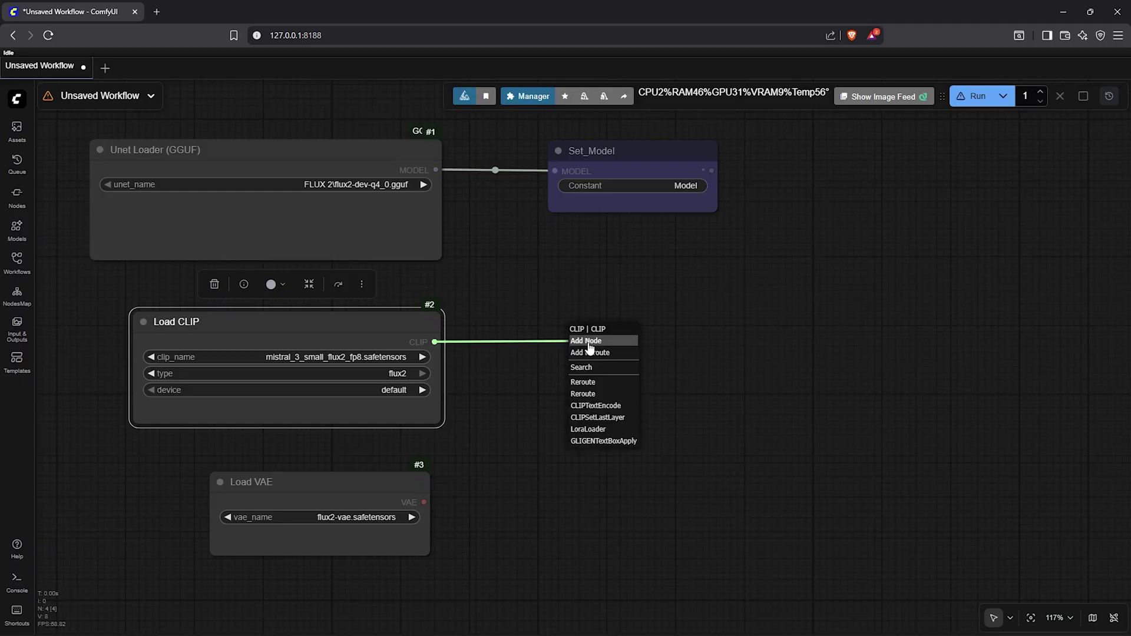
Step: Create a green CLIP Text Encode (Prompt) node fed by Load CLIP's output
left_click(604, 413)
left_click_drag(742, 331, 704, 328)
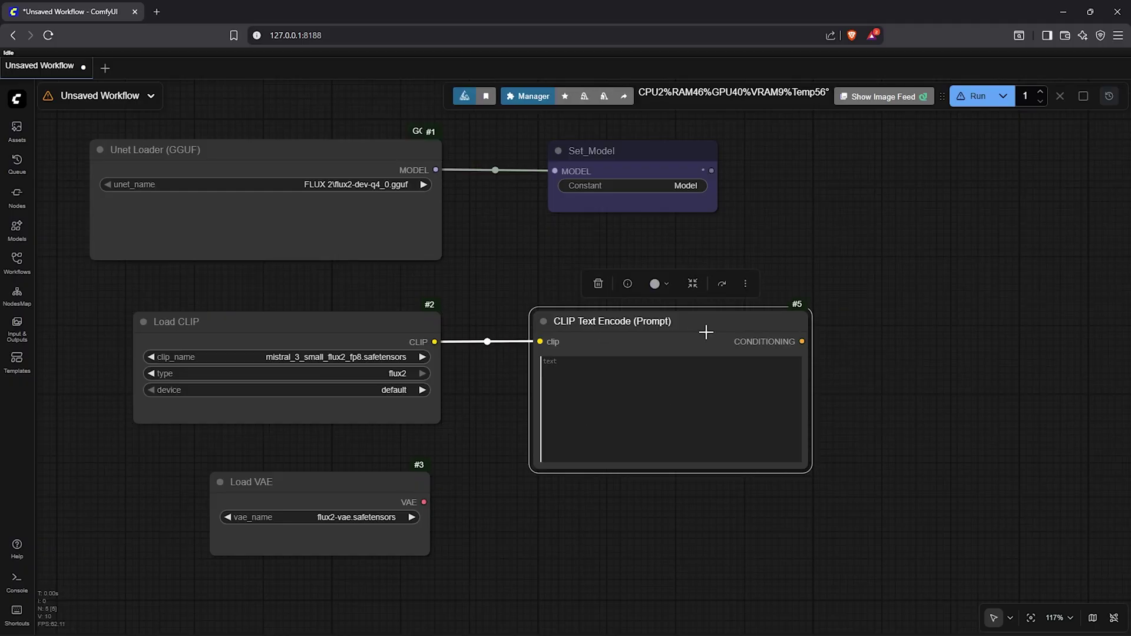
left_click(666, 287)
left_click(638, 260)
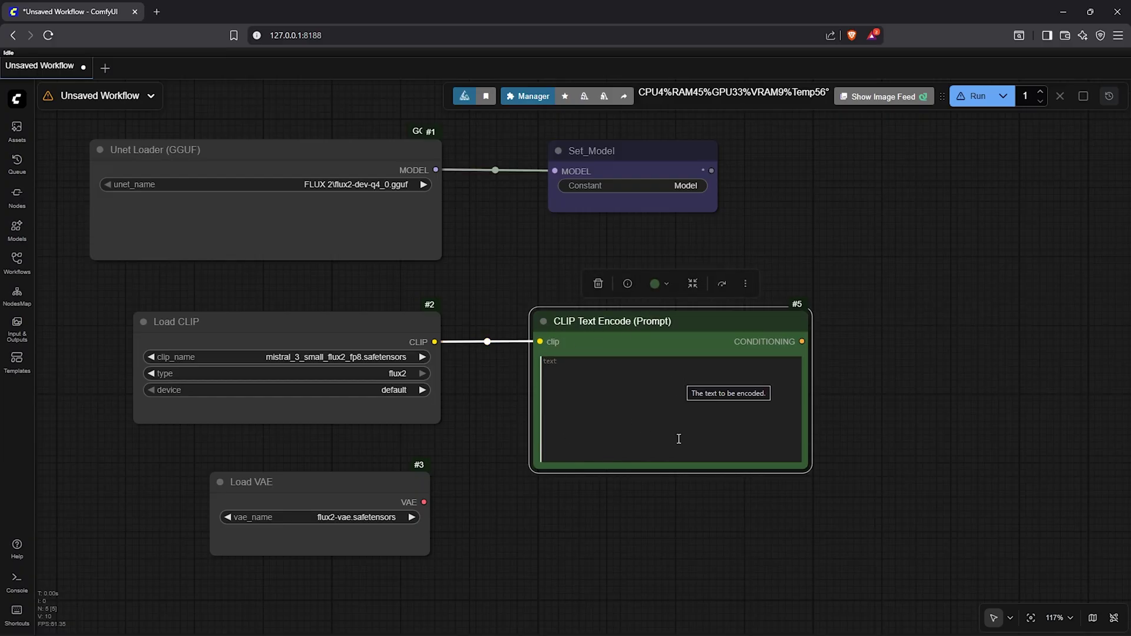
left_click(693, 532)
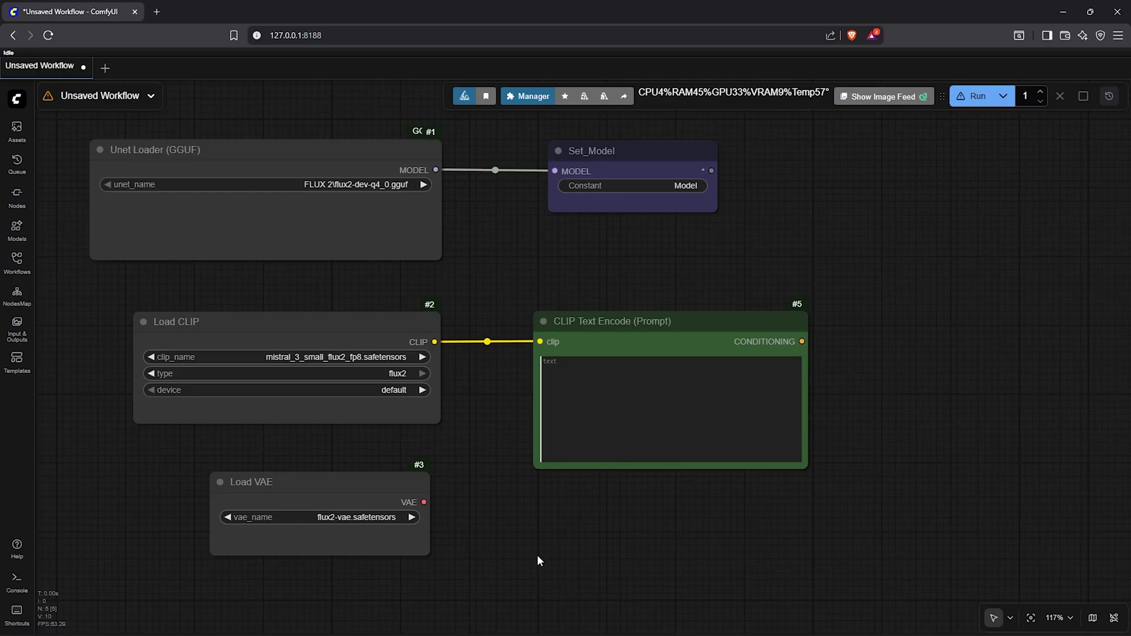
Step: Attach an Anything Everywhere node to the Load VAE output
left_click_drag(368, 492, 470, 517)
left_click(499, 516)
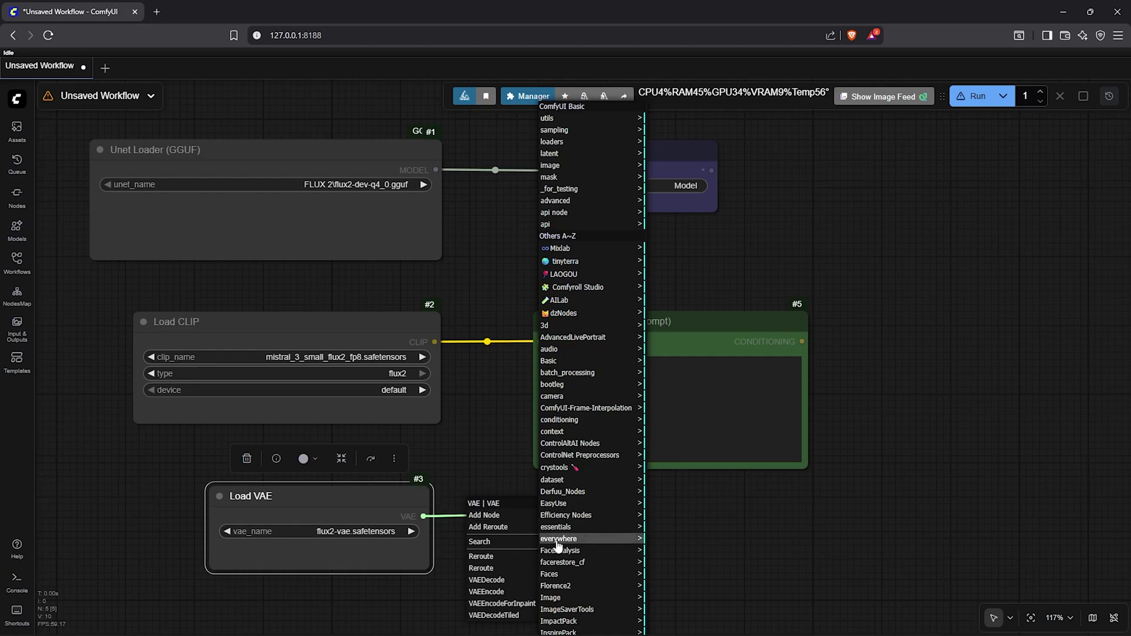
left_click(580, 539)
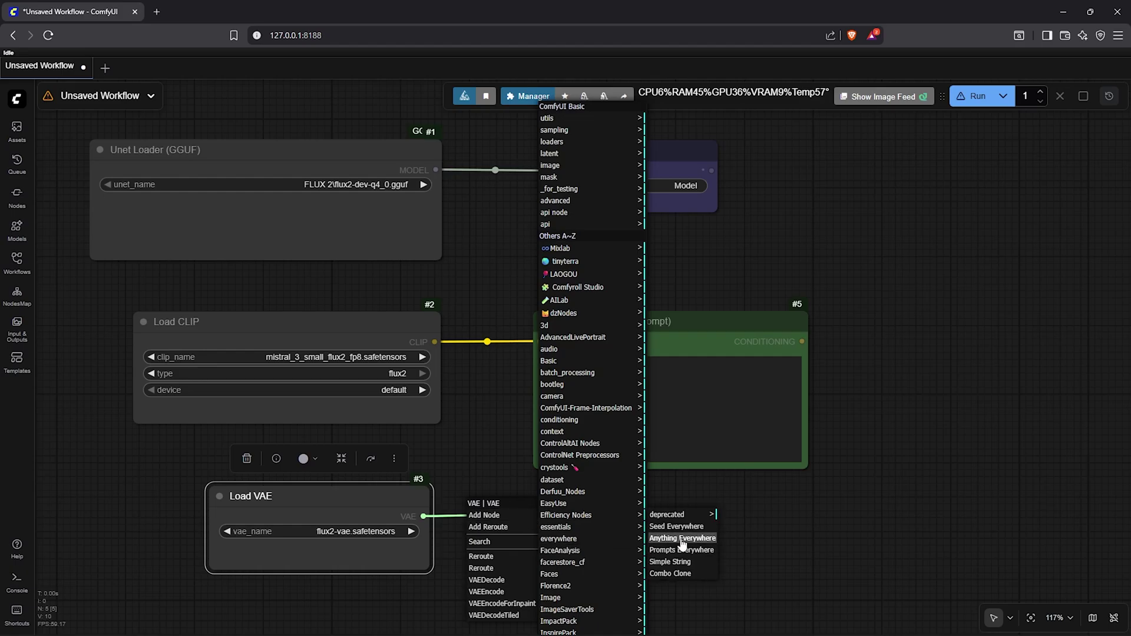
left_click(682, 538)
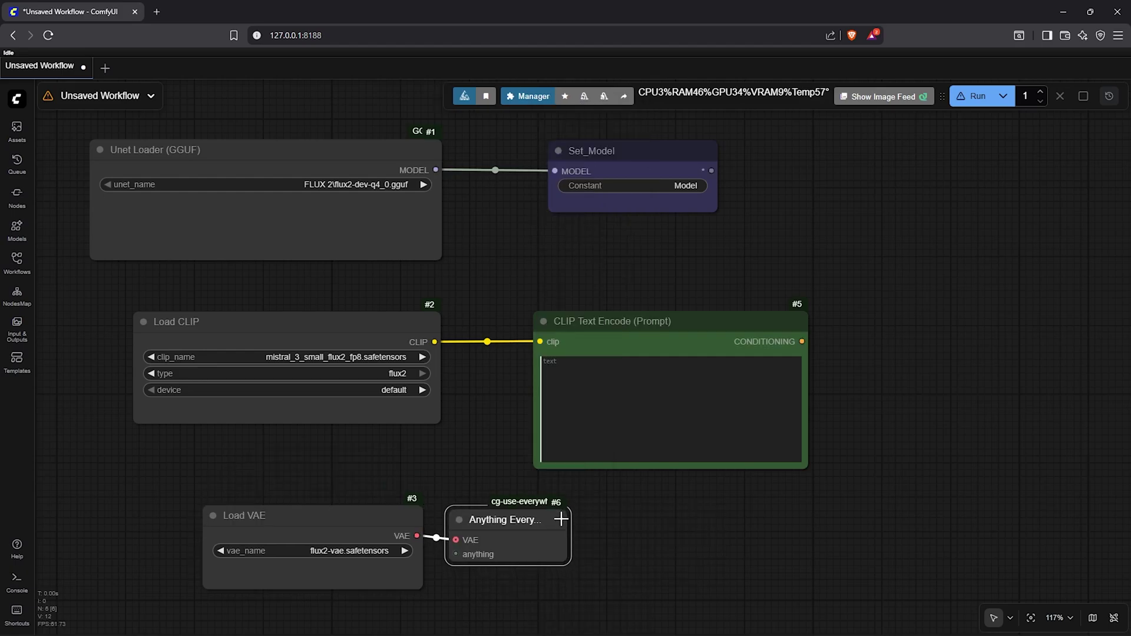
scroll(810, 423, "down", 4)
Step: Add a FluxGuidance node at 4.0 fed by the prompt's conditioning
left_click_drag(839, 430, 661, 438)
double_click(736, 377)
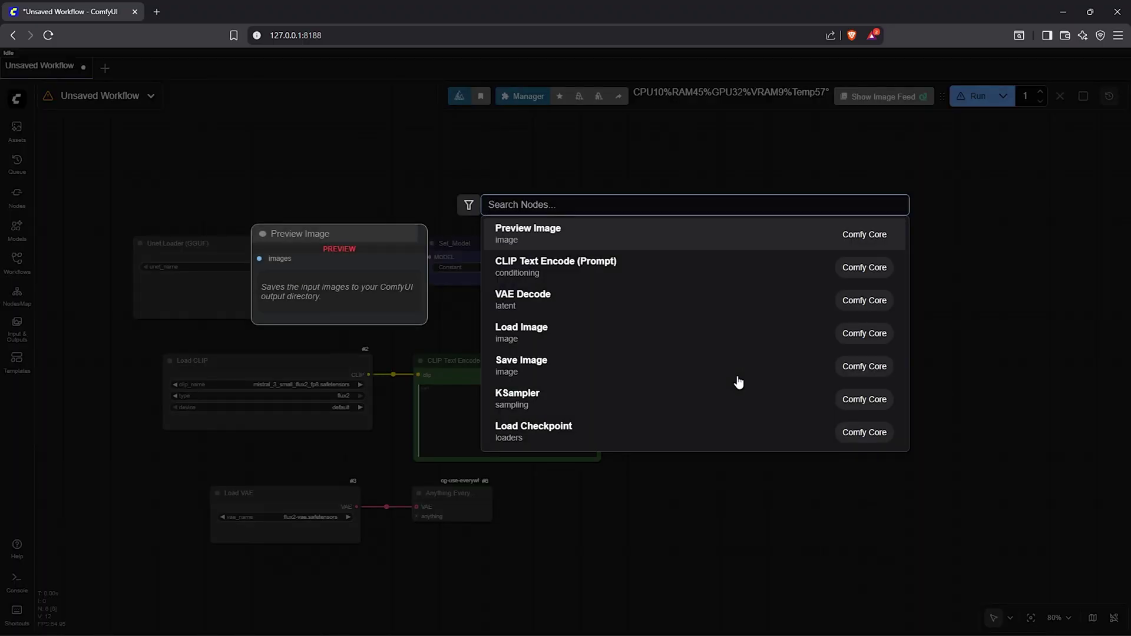
type("Flux Guidance")
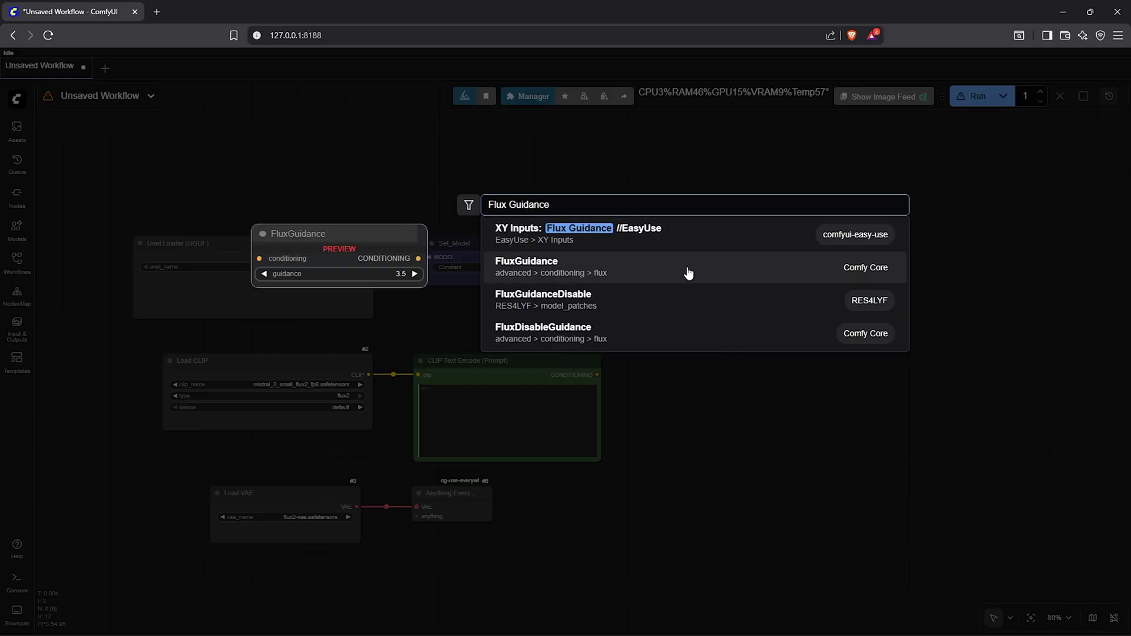
left_click(555, 276)
scroll(783, 438, "up", 3)
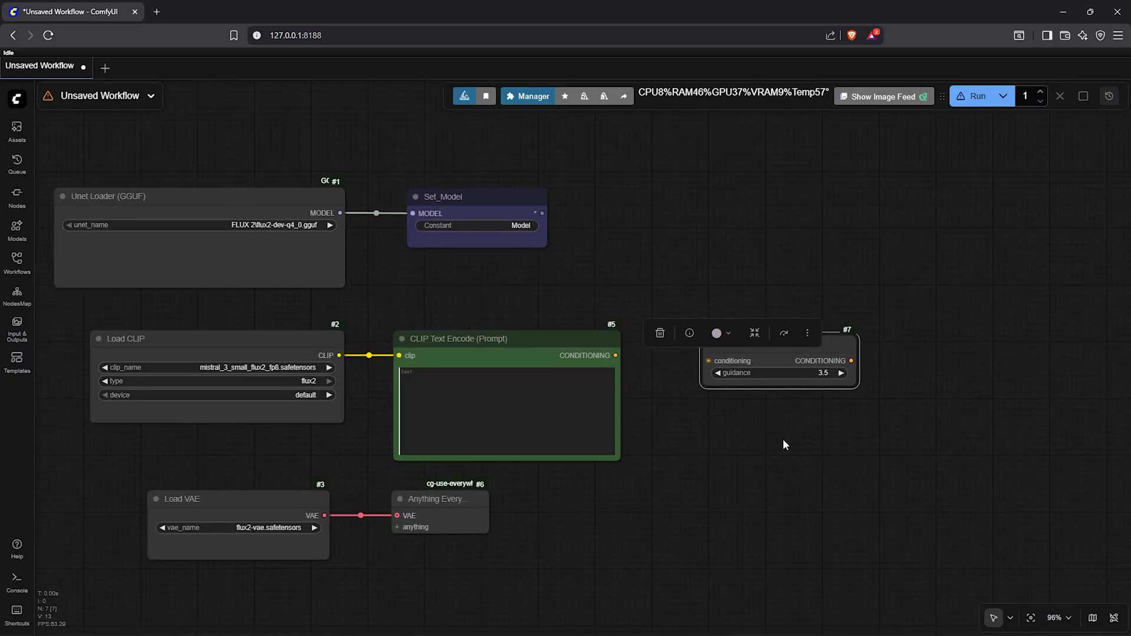
left_click(875, 403)
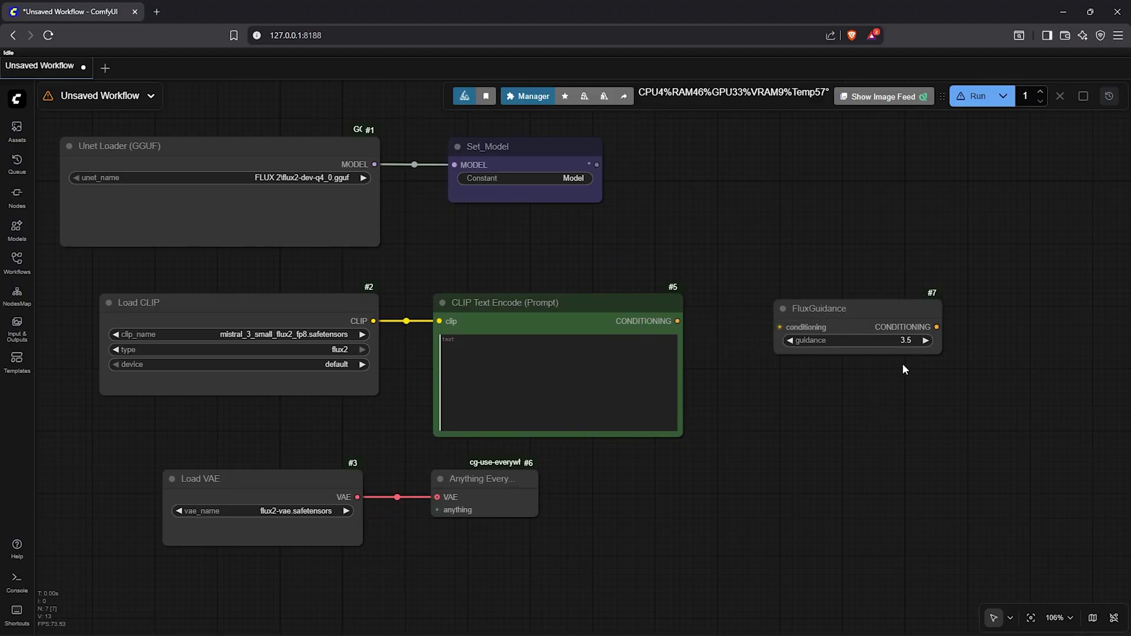
left_click(907, 346)
type("4")
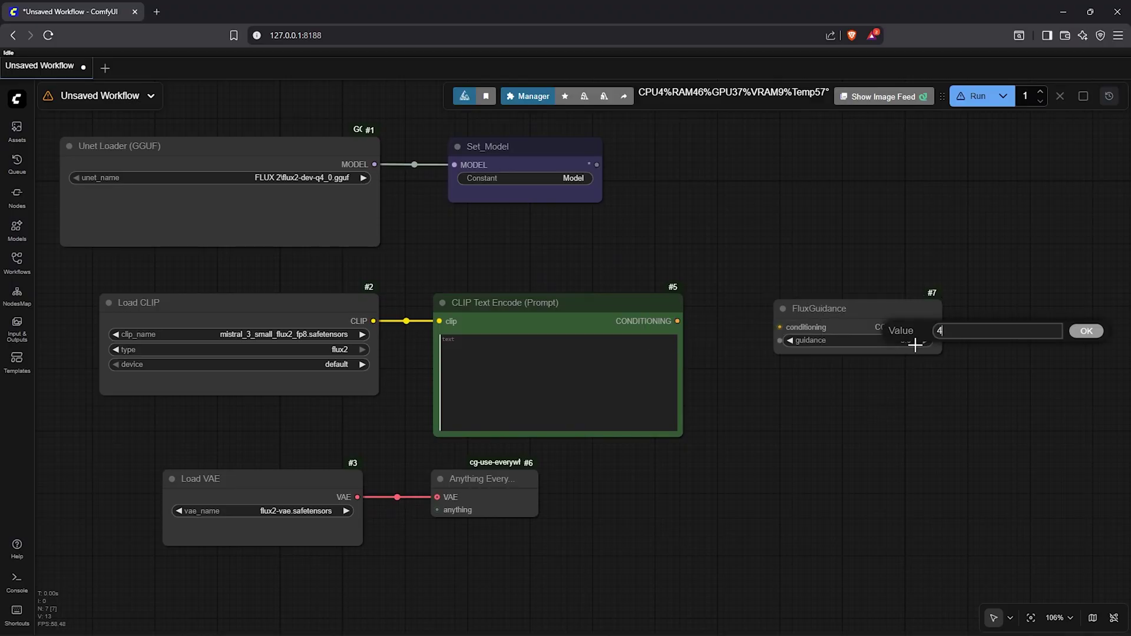
key("Return")
left_click(869, 303)
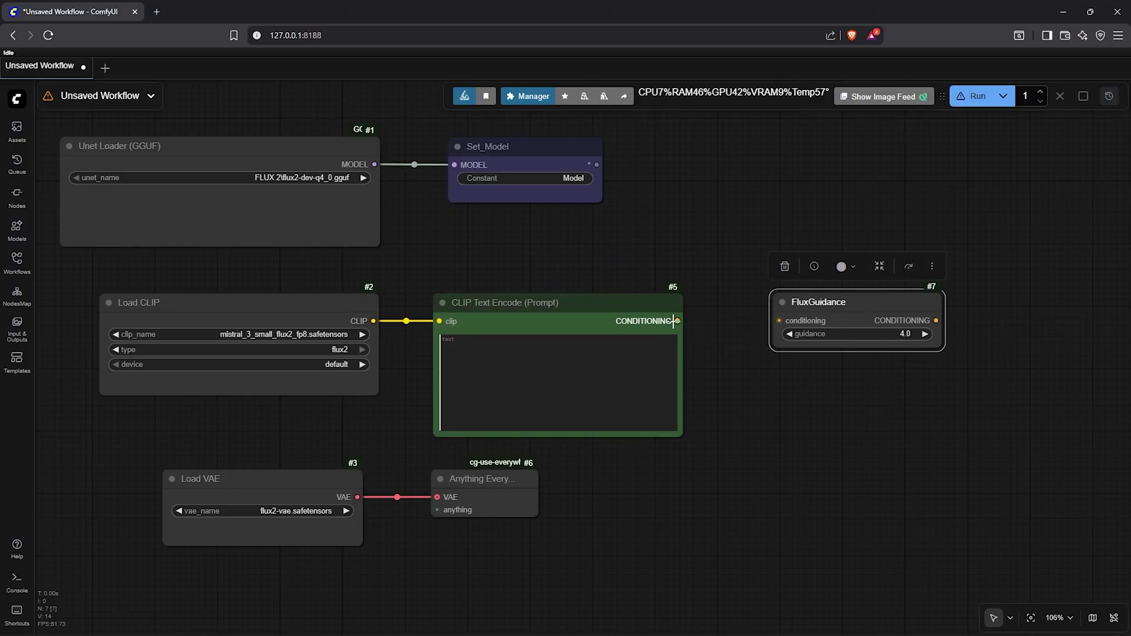
left_click_drag(678, 321, 798, 320)
Step: Group all the loader nodes together and title the group 'Load Models'
key(".")
left_click_drag(175, 137, 1033, 578)
right_click(844, 405)
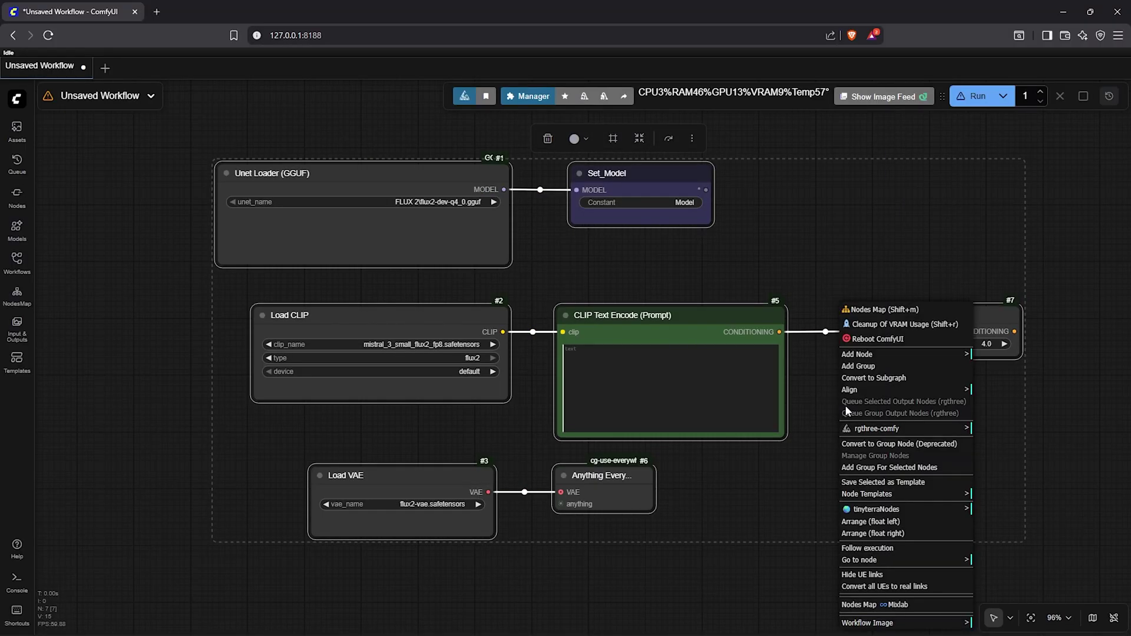
left_click(930, 468)
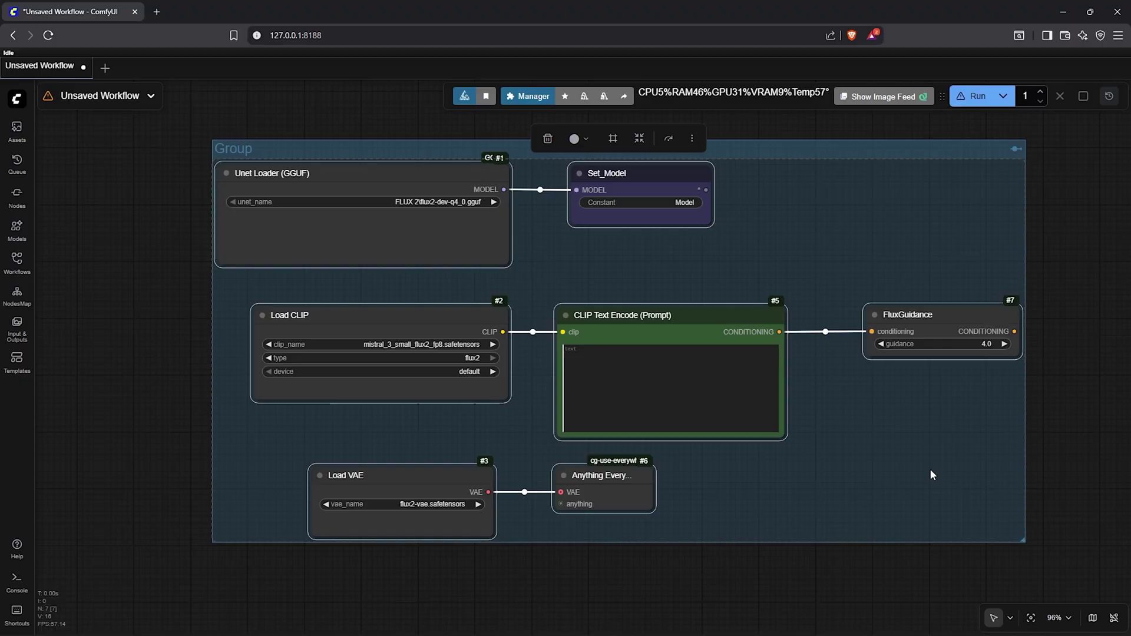
double_click(239, 152)
type("Load")
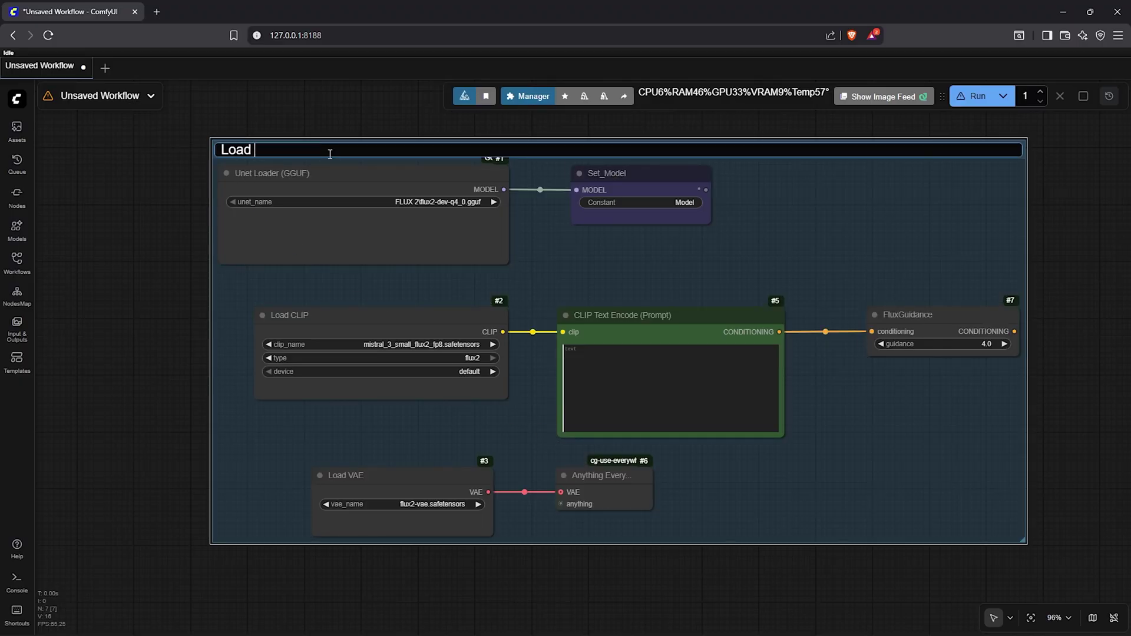
type(" Models")
key("Return")
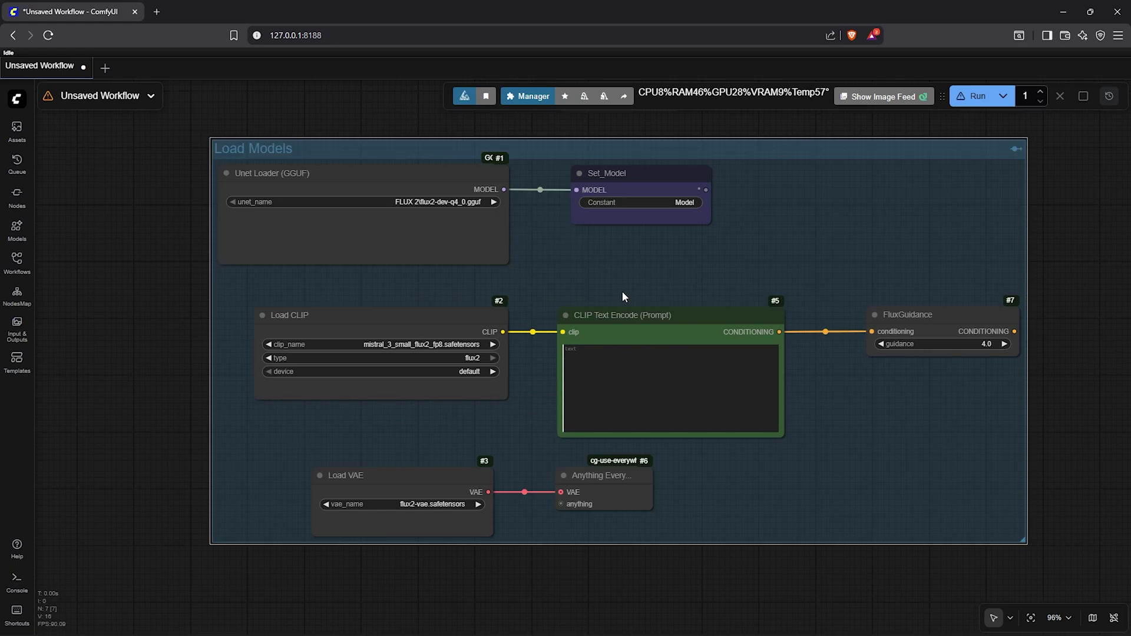
scroll(622, 291, "down", 2)
Step: Add a SamplerCustomAdvanced node on empty canvas beside the Load Models group
left_click_drag(1002, 394, 631, 416)
scroll(821, 419, "down", 3)
scroll(628, 436, "up", 4)
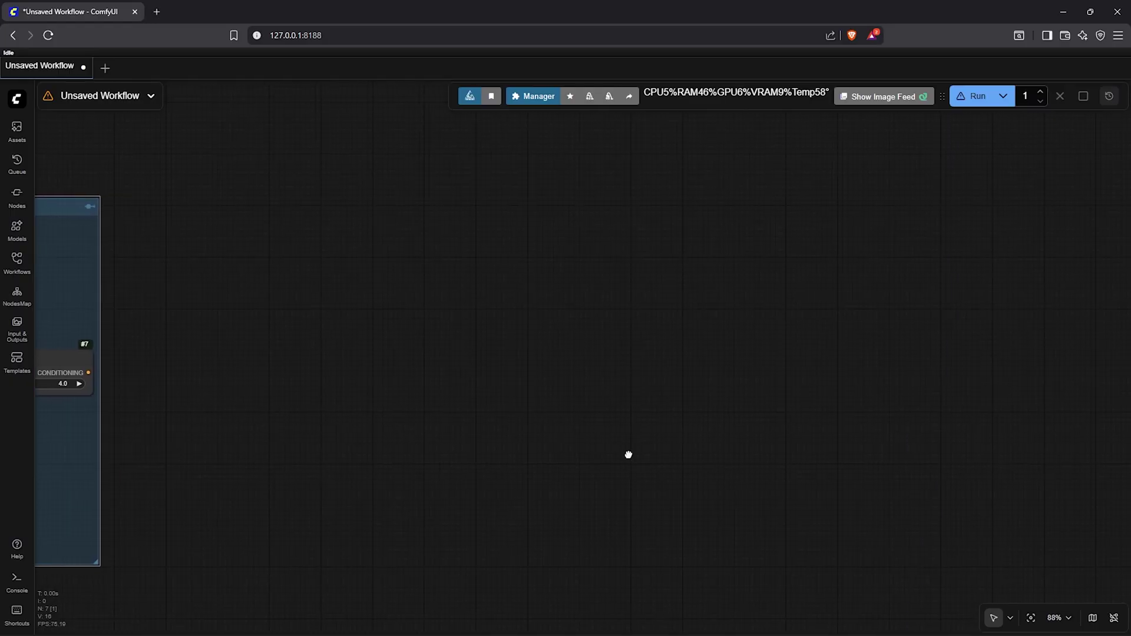
left_click_drag(628, 455, 565, 457)
double_click(508, 234)
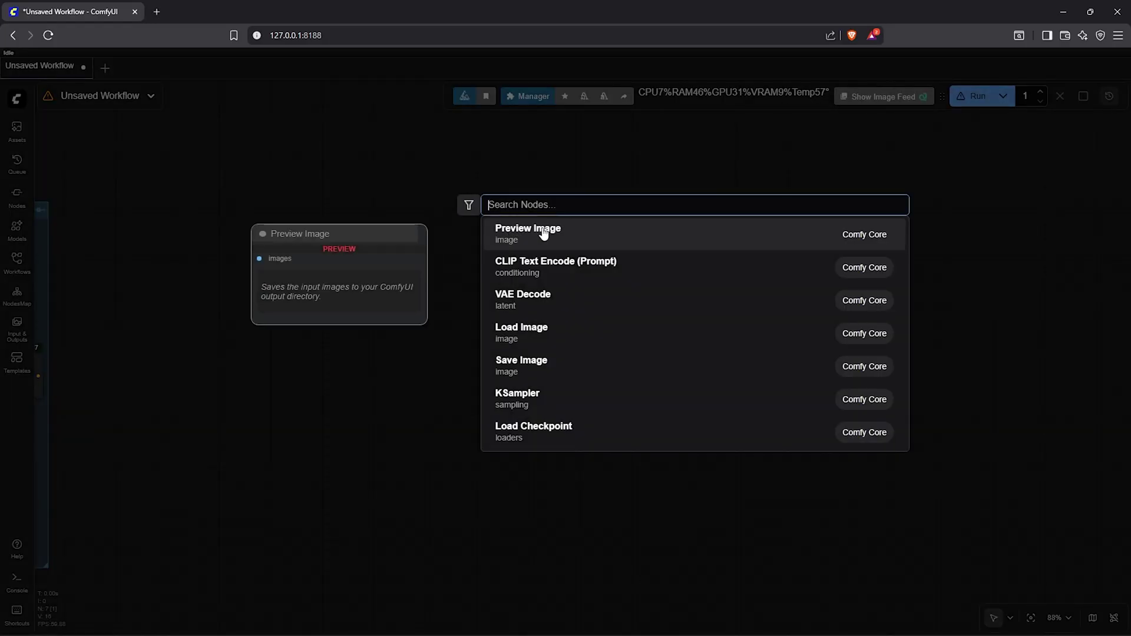
type("sampler custom ")
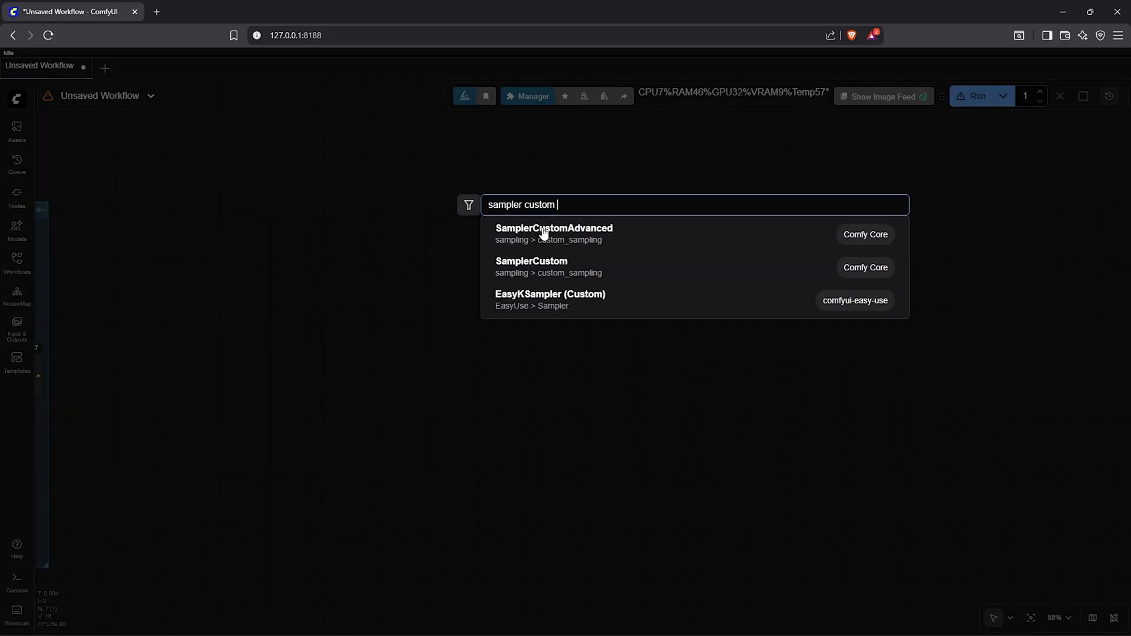
type("ad")
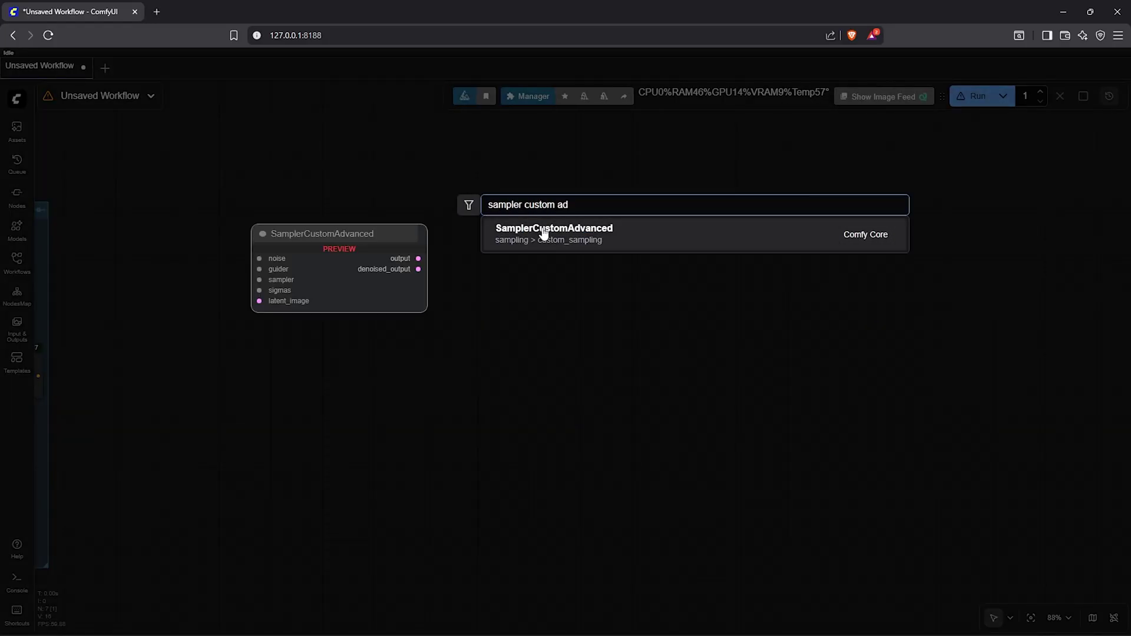
left_click(582, 238)
Step: Add a KSampler node with default settings next to the SamplerCustomAdvanced node
scroll(815, 222, "up", 4)
key("ctrl+v")
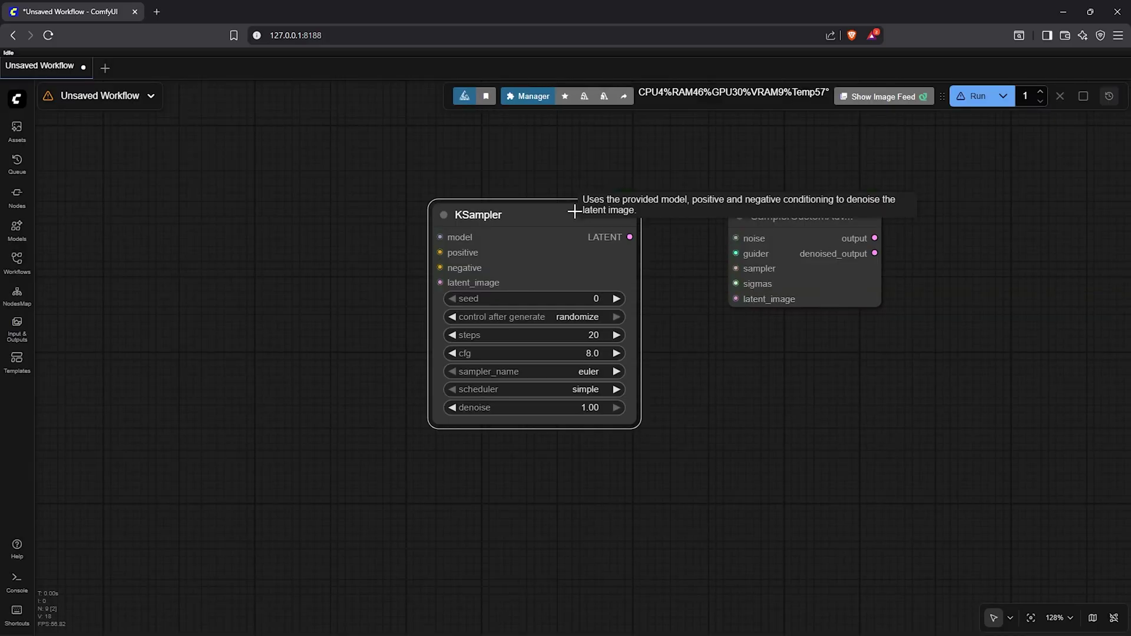
left_click(574, 212)
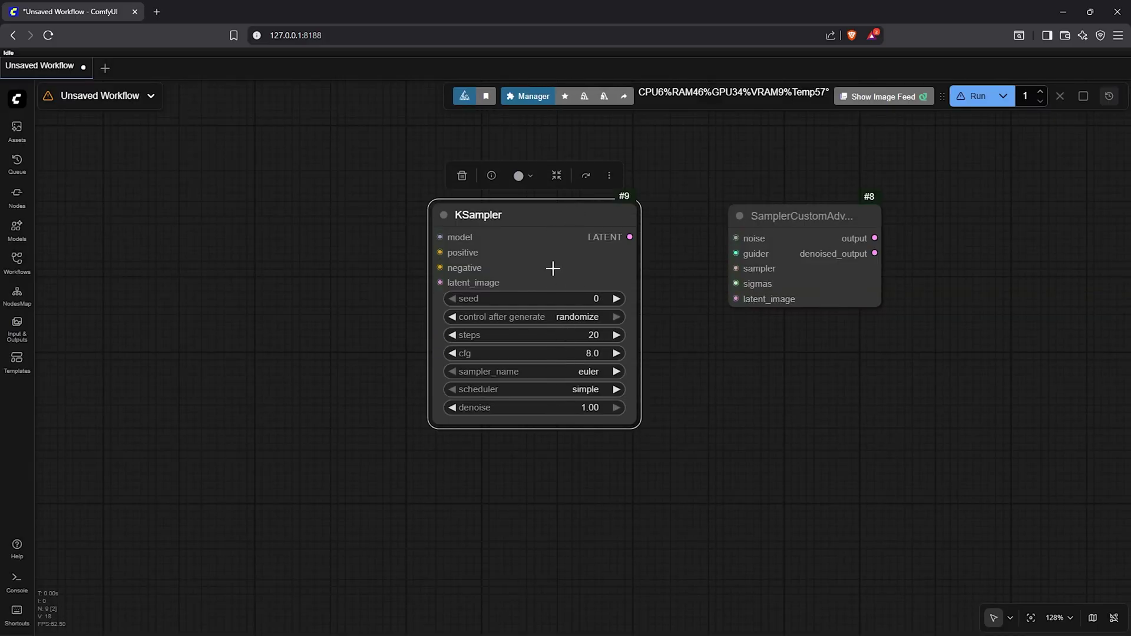
left_click(802, 233)
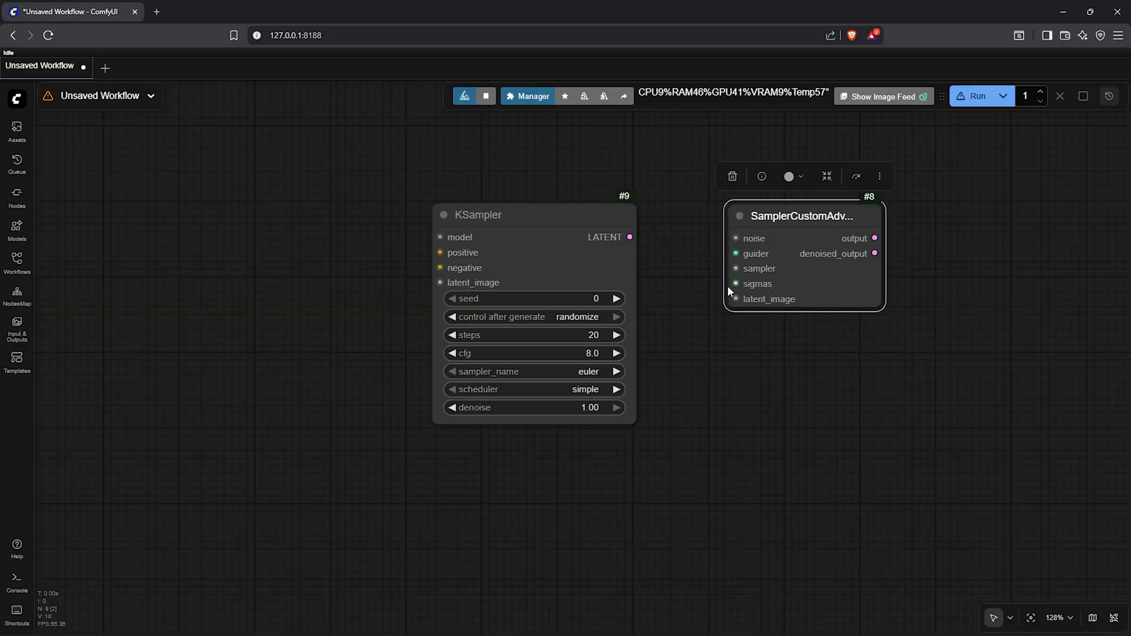
left_click(573, 220)
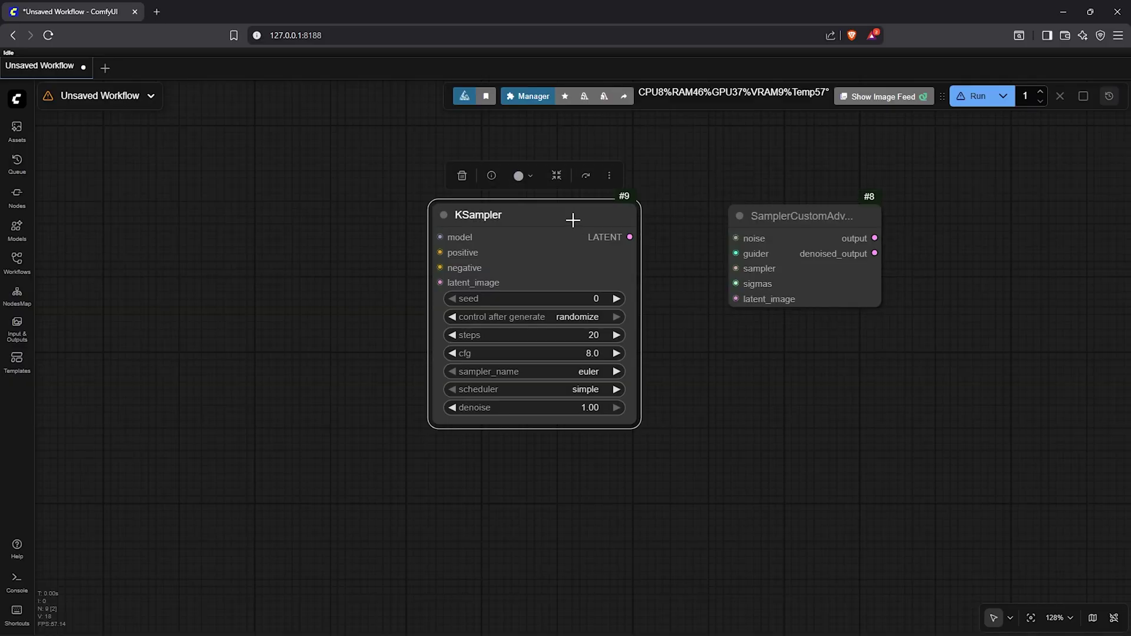
Step: Delete the KSampler and wire a RandomNoise node, seed 80 fixed, into the noise input
left_click(461, 176)
left_click_drag(710, 317, 772, 317)
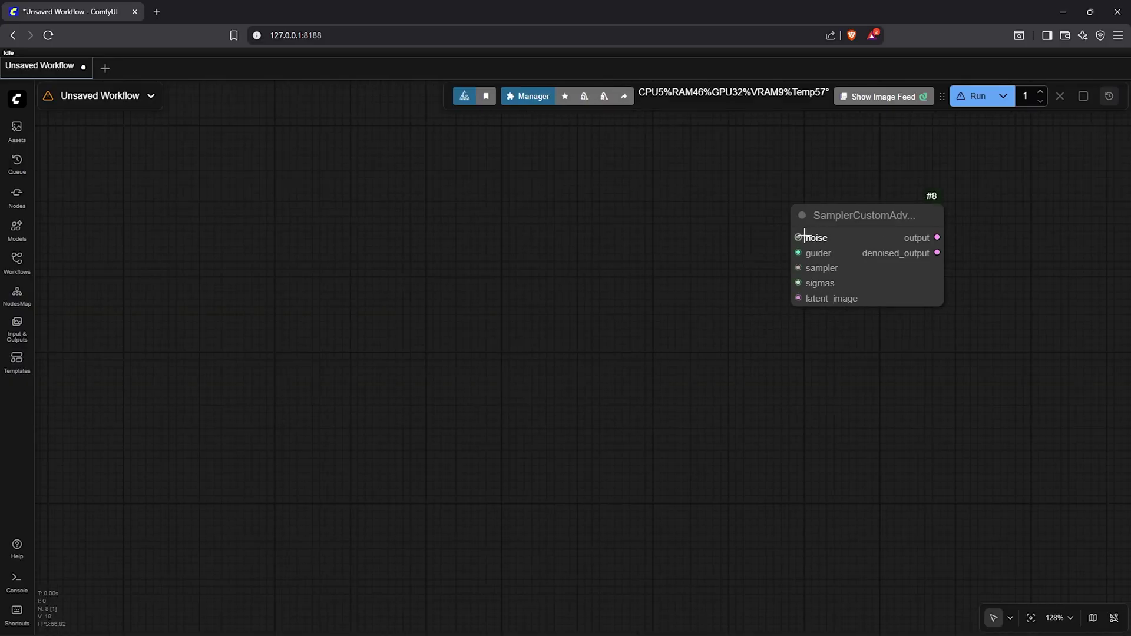
left_click_drag(804, 236, 655, 238)
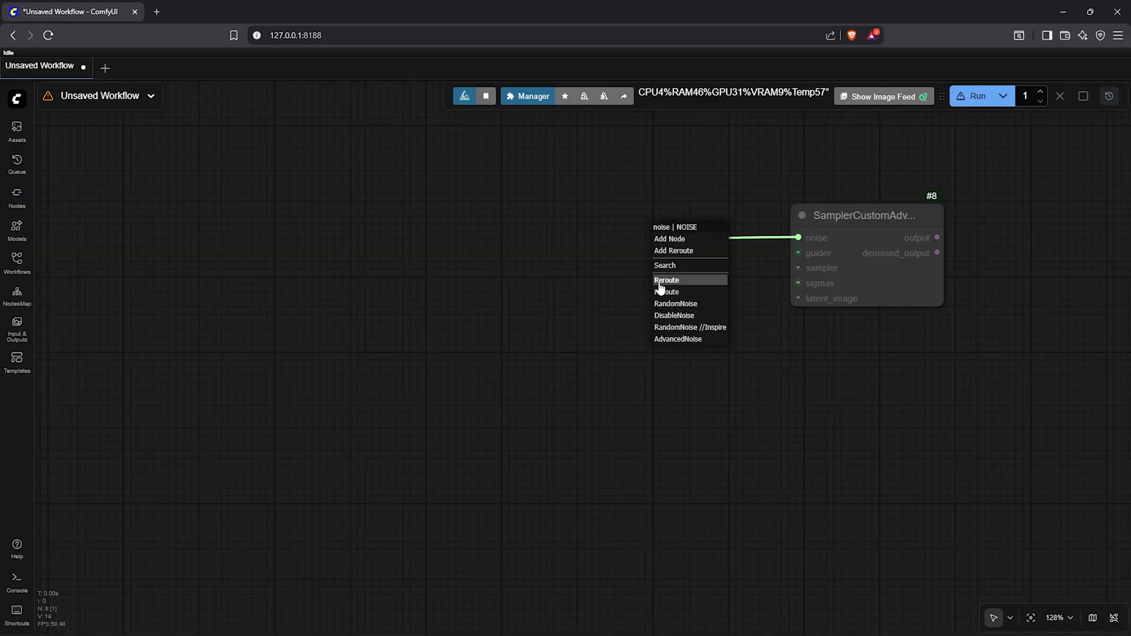
left_click(685, 311)
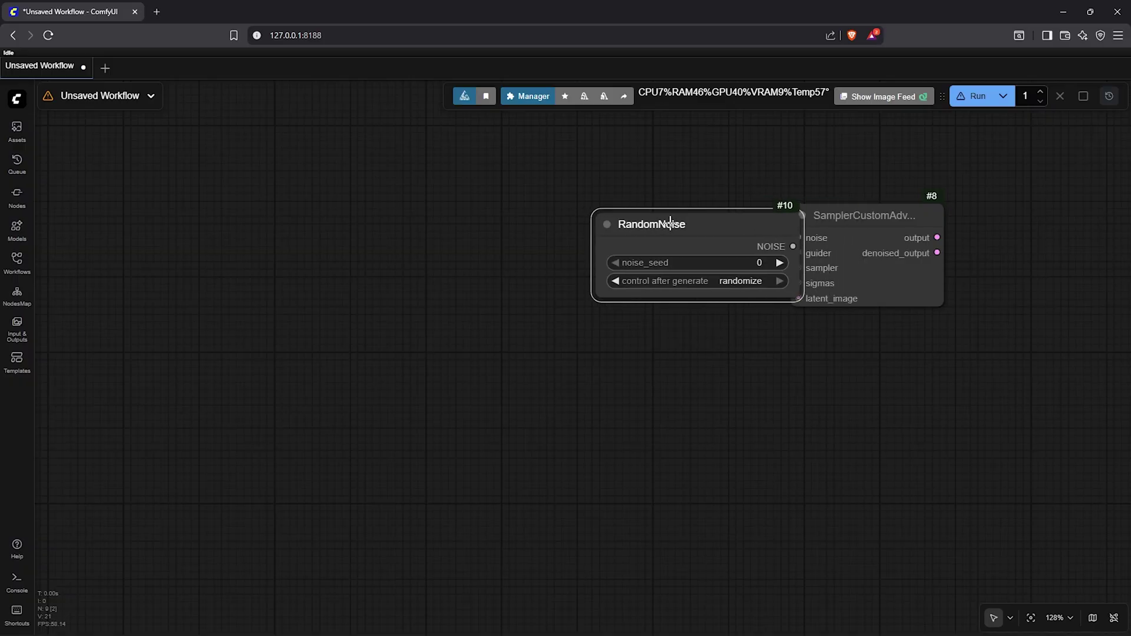
left_click_drag(753, 259, 665, 254)
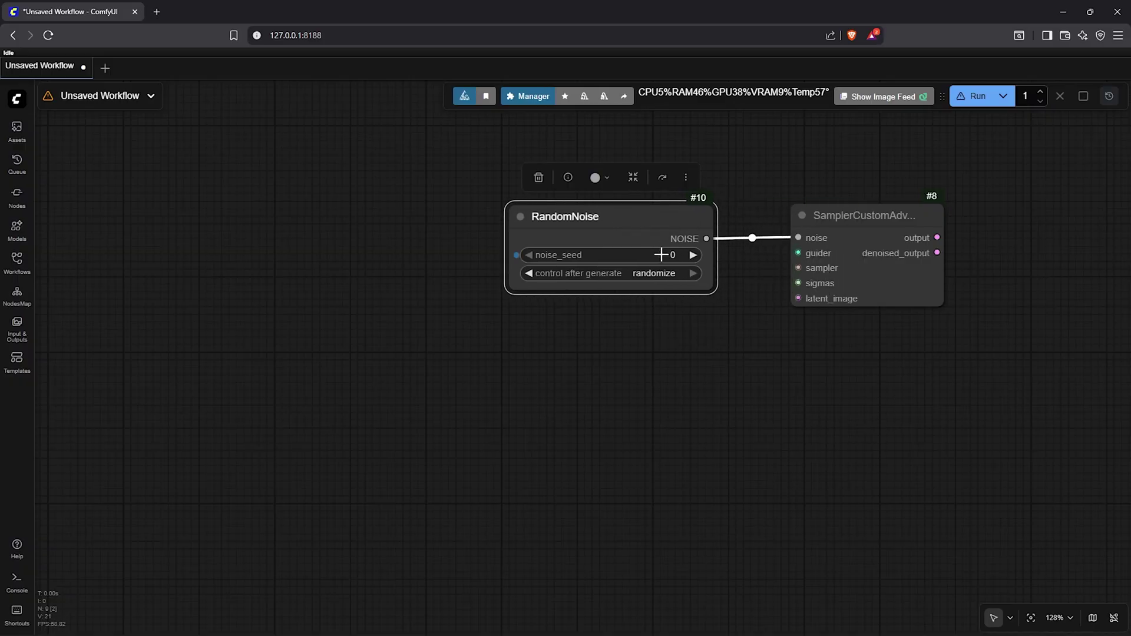
left_click(674, 255)
type("80")
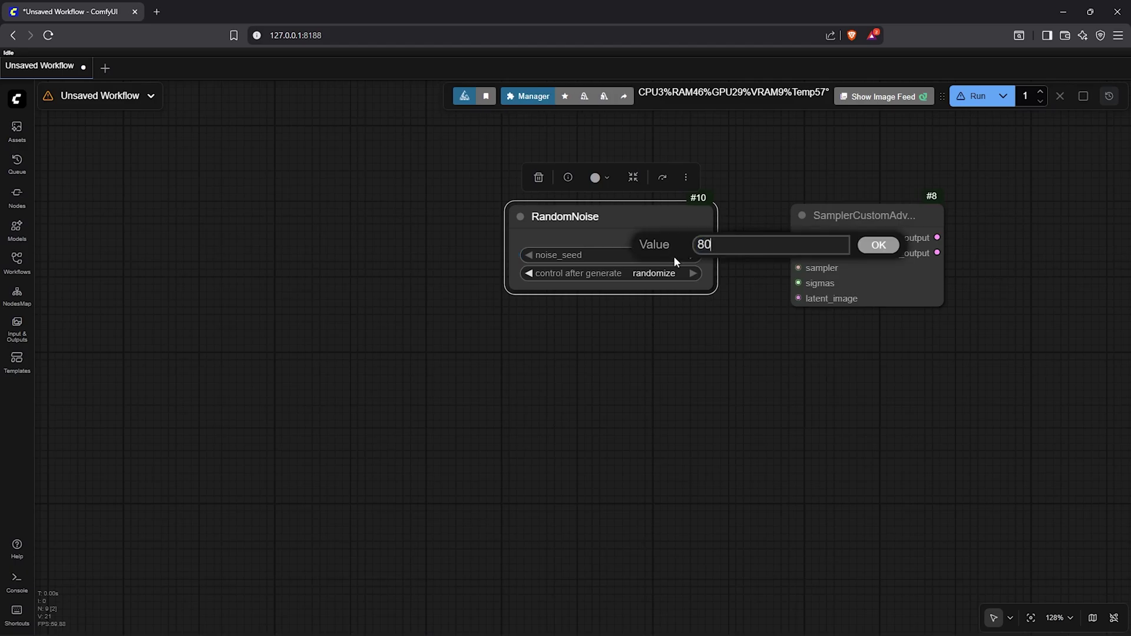
key("Return")
left_click(672, 272)
left_click(676, 283)
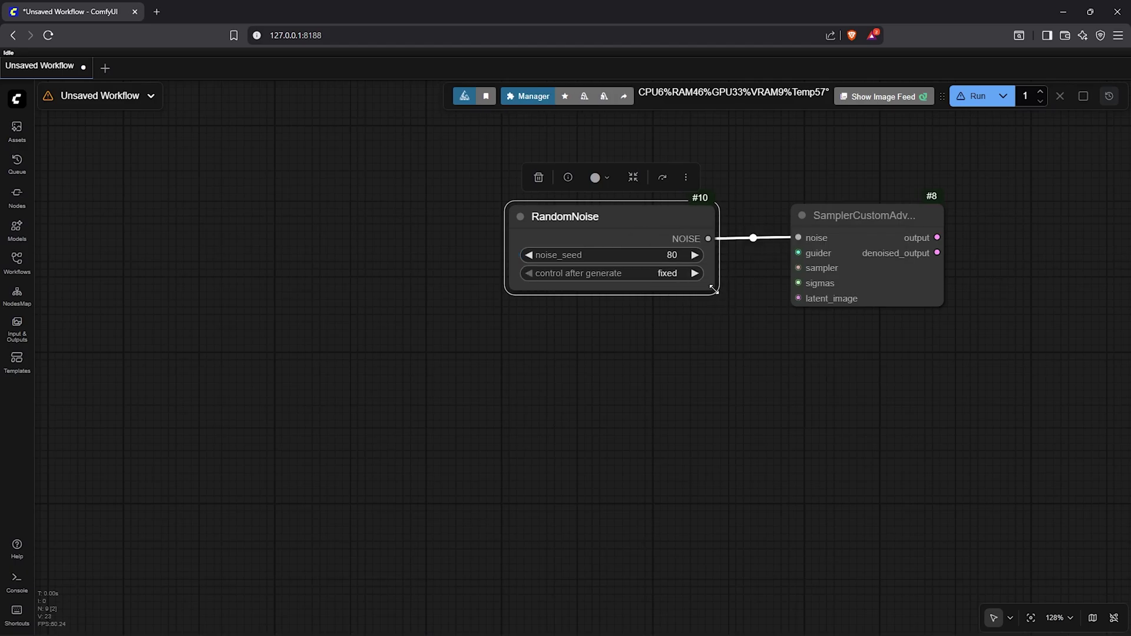
left_click_drag(673, 232, 672, 451)
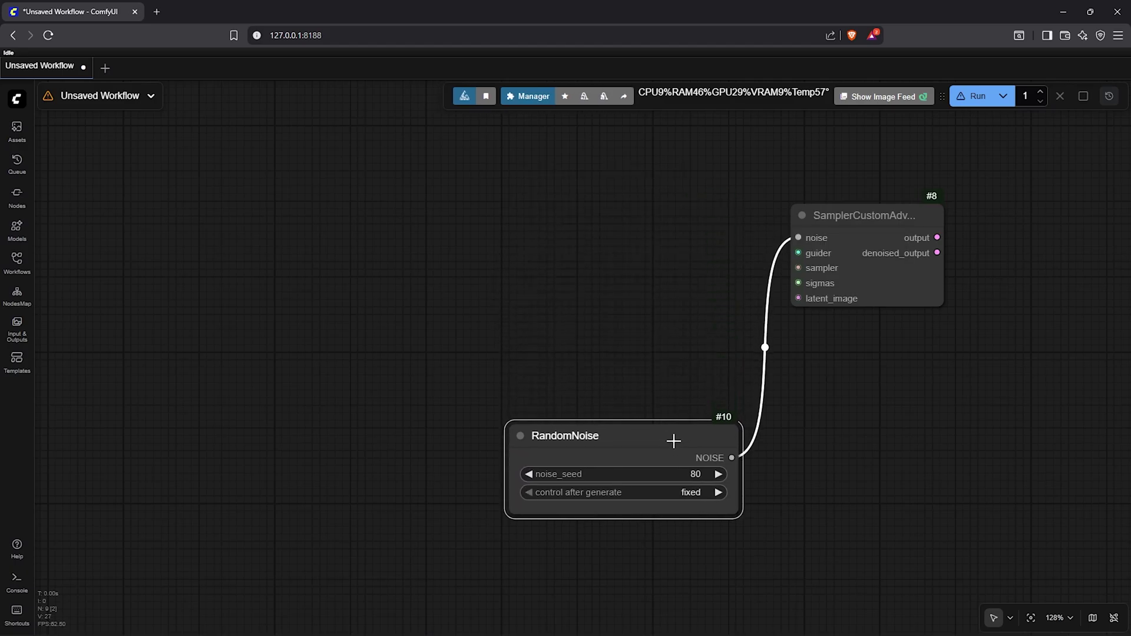
Step: Feed the guider input with a BasicGuider using a Get_Model node and FluxGuidance conditioning
left_click_drag(798, 253, 719, 260)
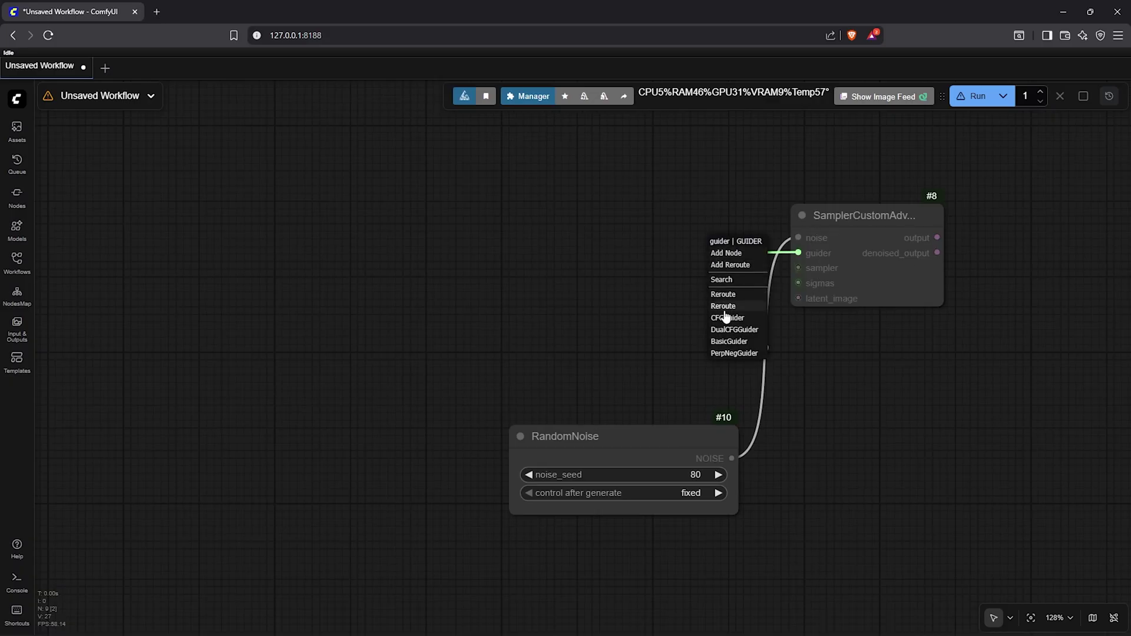
left_click(747, 344)
left_click_drag(704, 299, 720, 306)
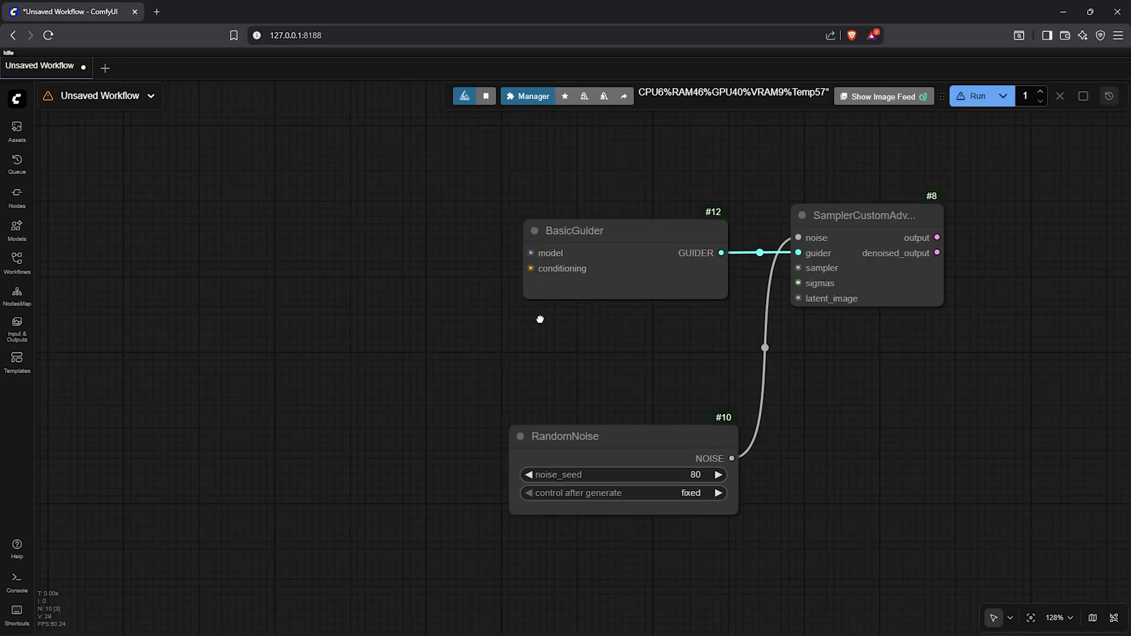
right_click(573, 230)
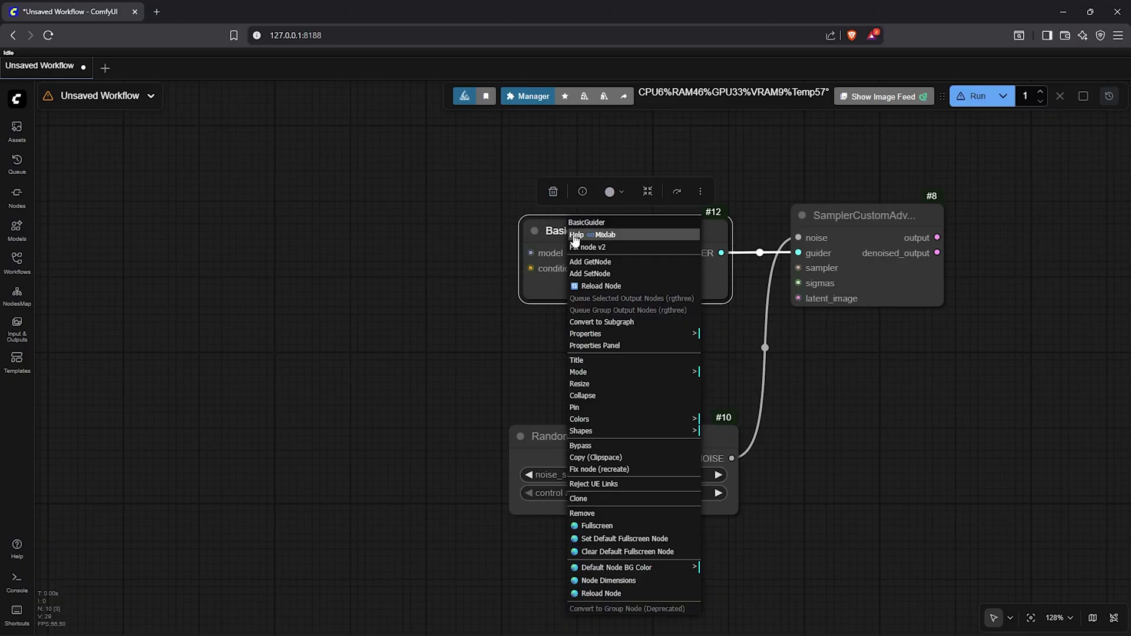
left_click(611, 261)
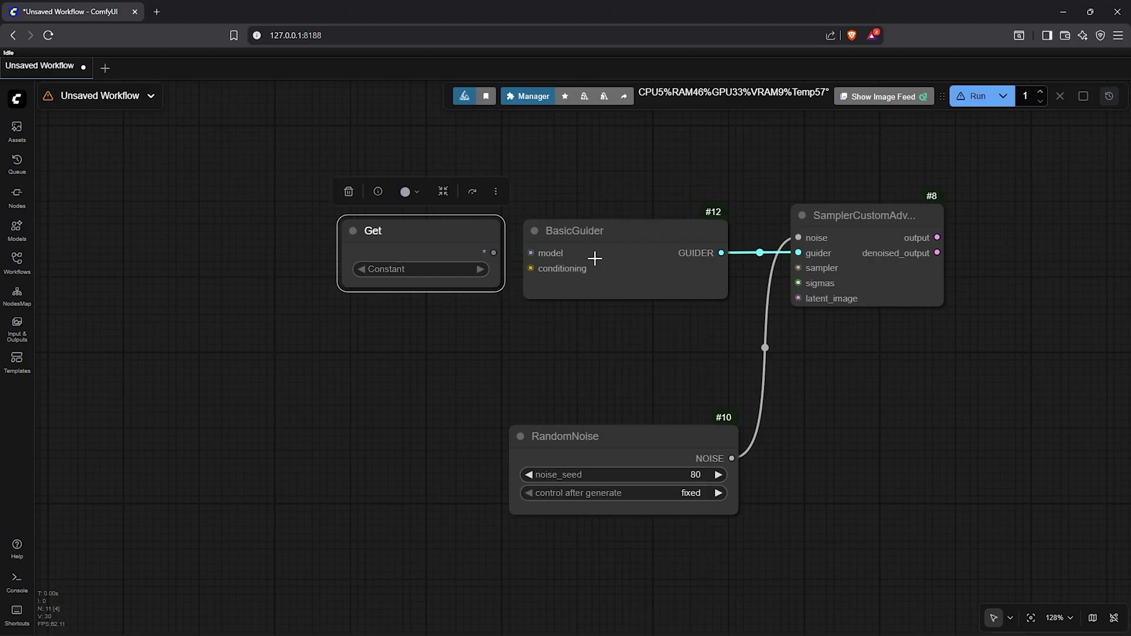
mouse_move(447, 256)
left_mouse_down()
mouse_move(400, 258)
mouse_move(531, 252)
mouse_move(448, 238)
left_mouse_up()
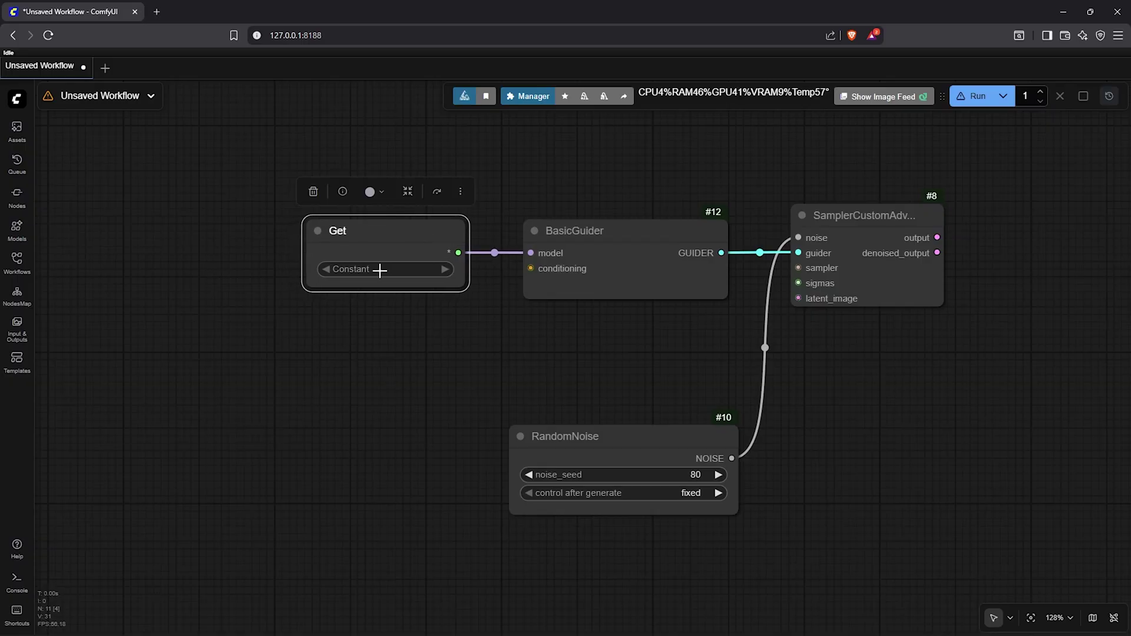
left_click(381, 271)
left_click(404, 274)
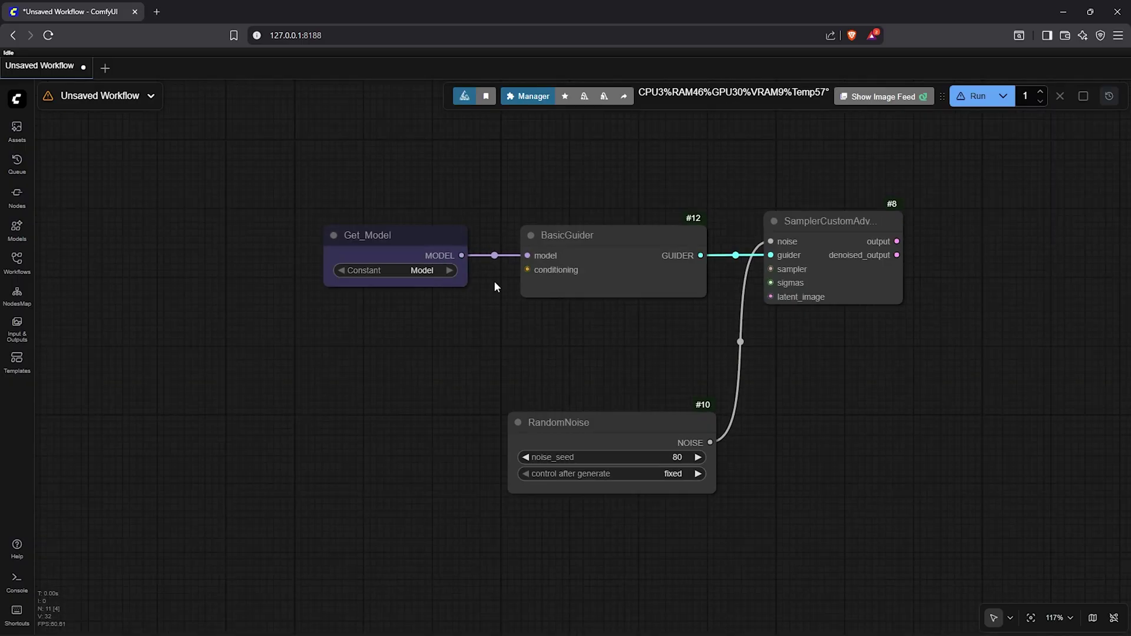
scroll(493, 280, "down", 2)
left_click_drag(411, 318, 499, 308)
scroll(574, 302, "down", 1)
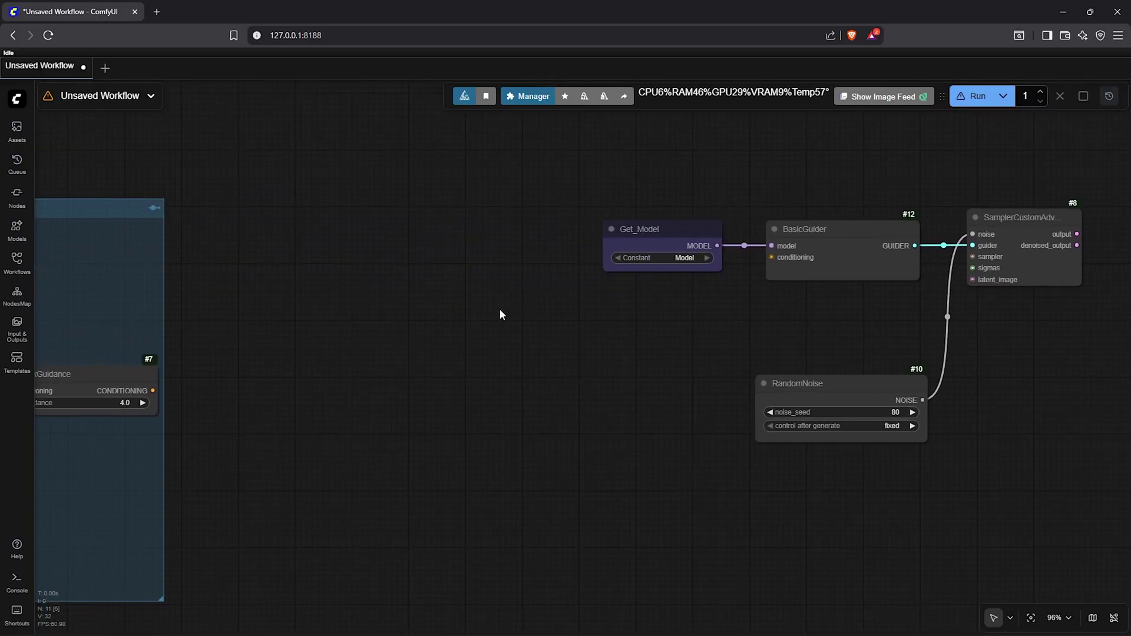
left_click_drag(153, 390, 766, 265)
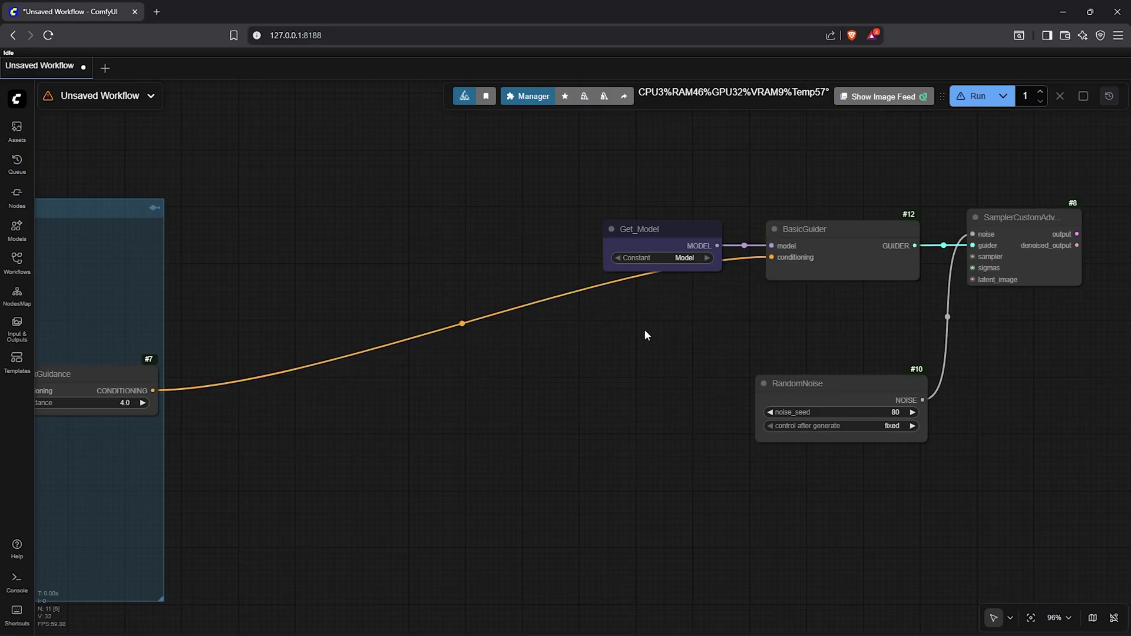
Step: Wire a KSamplerSelect node into the sampler input, placed below RandomNoise
left_click_drag(646, 330, 464, 328)
scroll(559, 285, "up", 2)
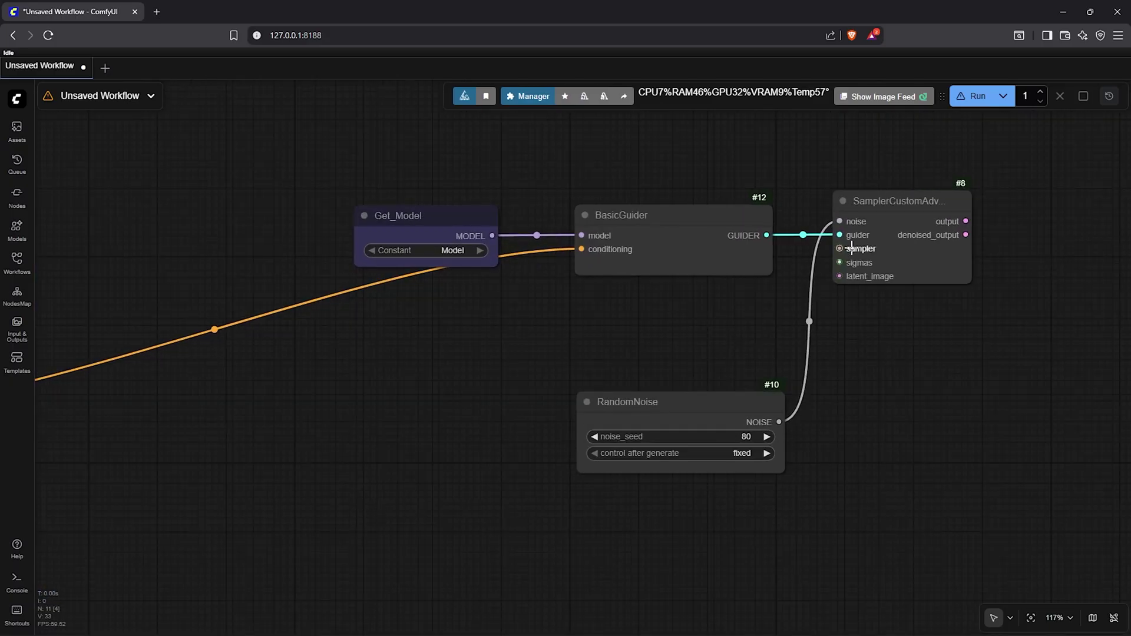
left_click_drag(854, 248, 761, 355)
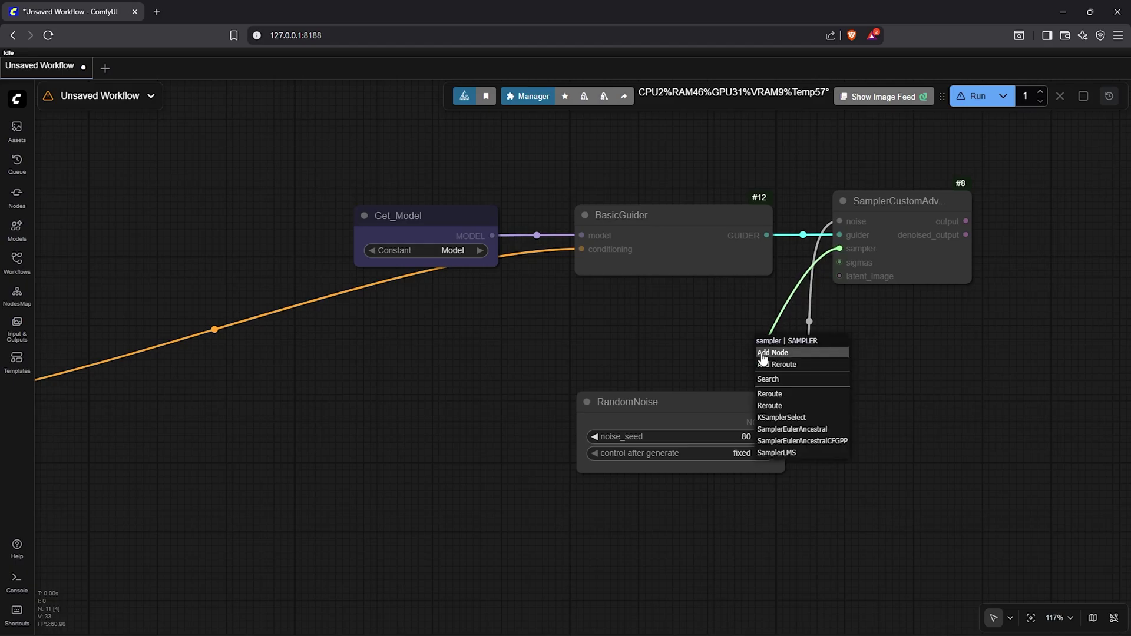
left_click(786, 417)
left_click_drag(679, 447, 676, 531)
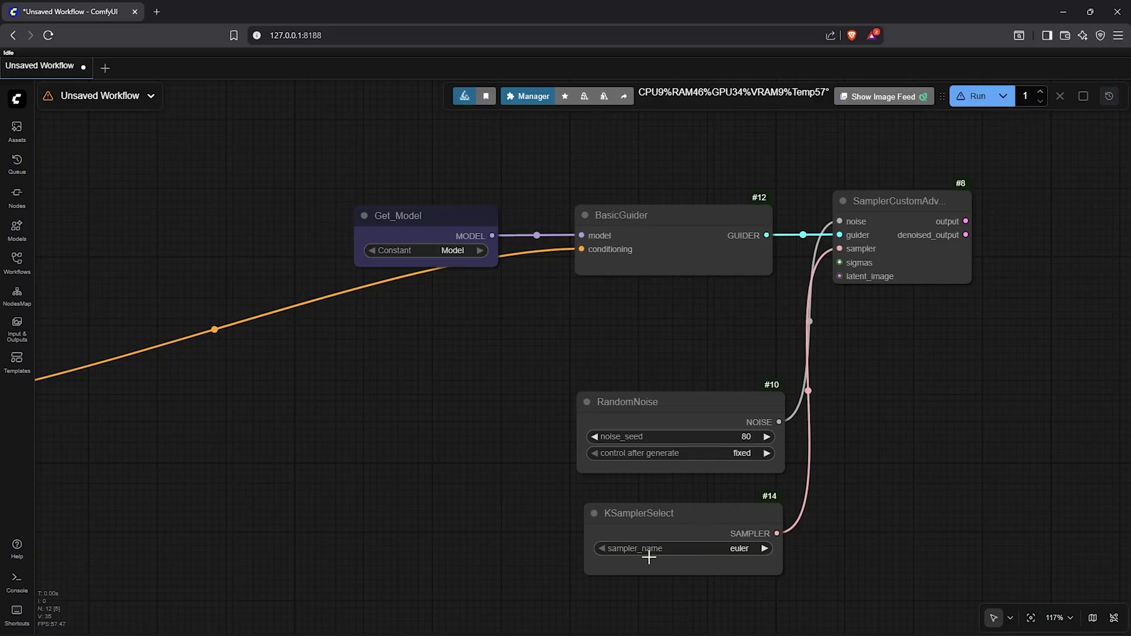
Step: Add a Flux2Scheduler for the sampler's sigmas, keeping steps at 20
double_click(688, 332)
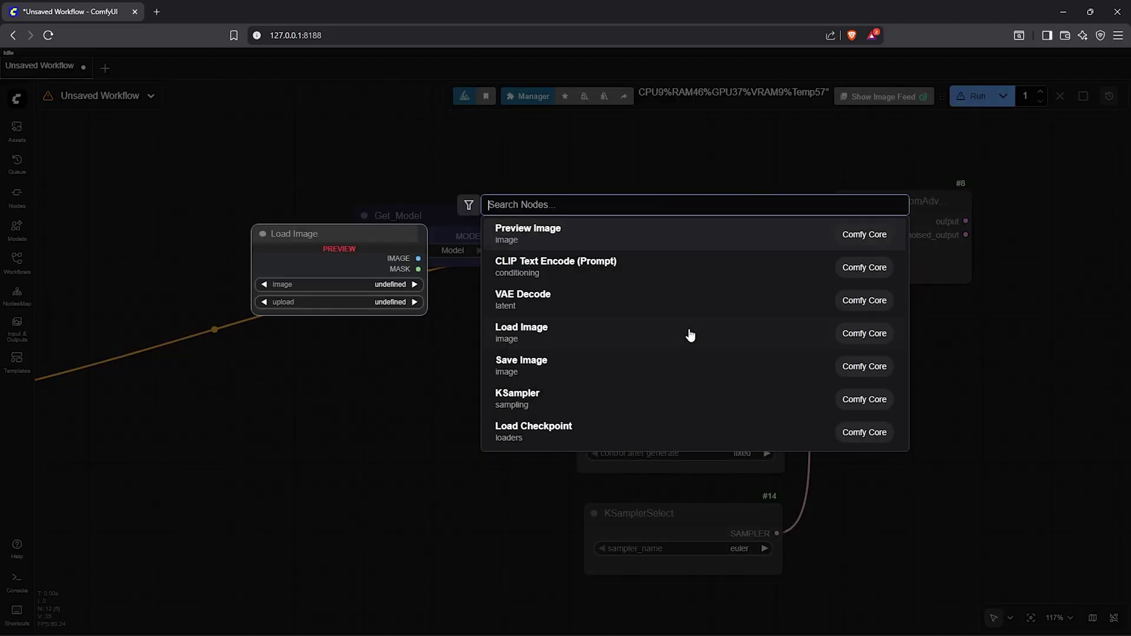
type("Flux2")
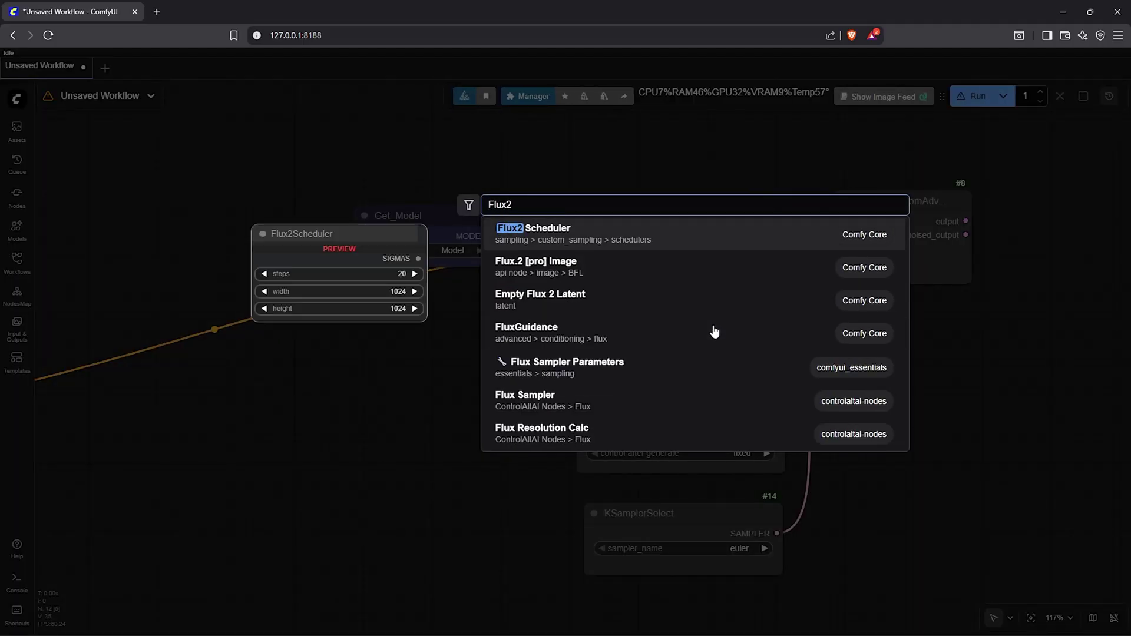
type("scheduler")
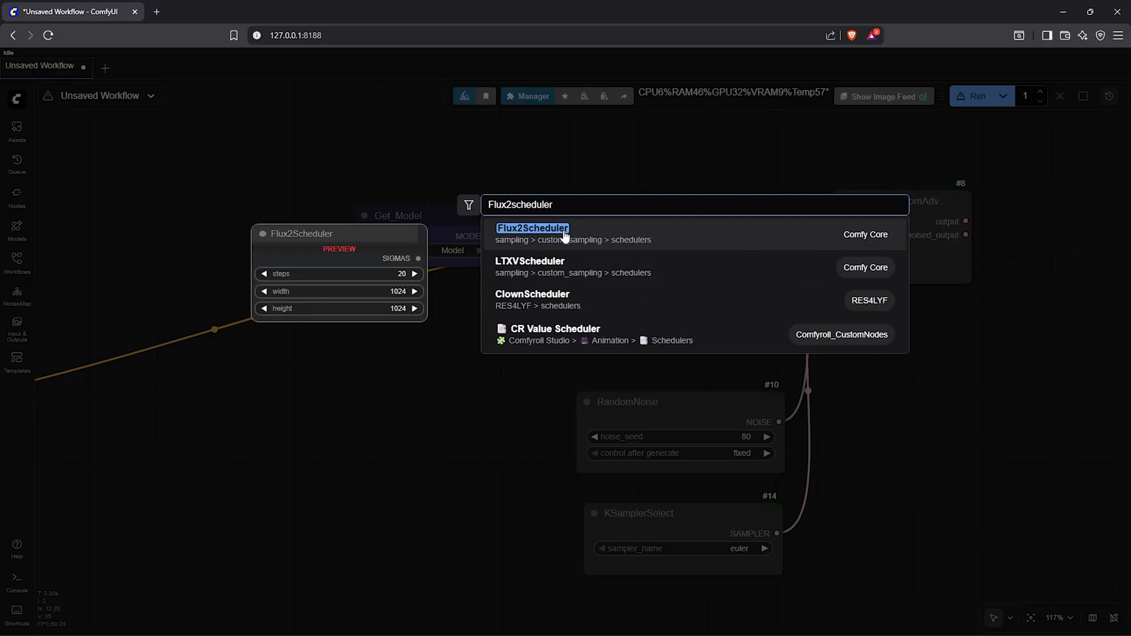
left_click(581, 235)
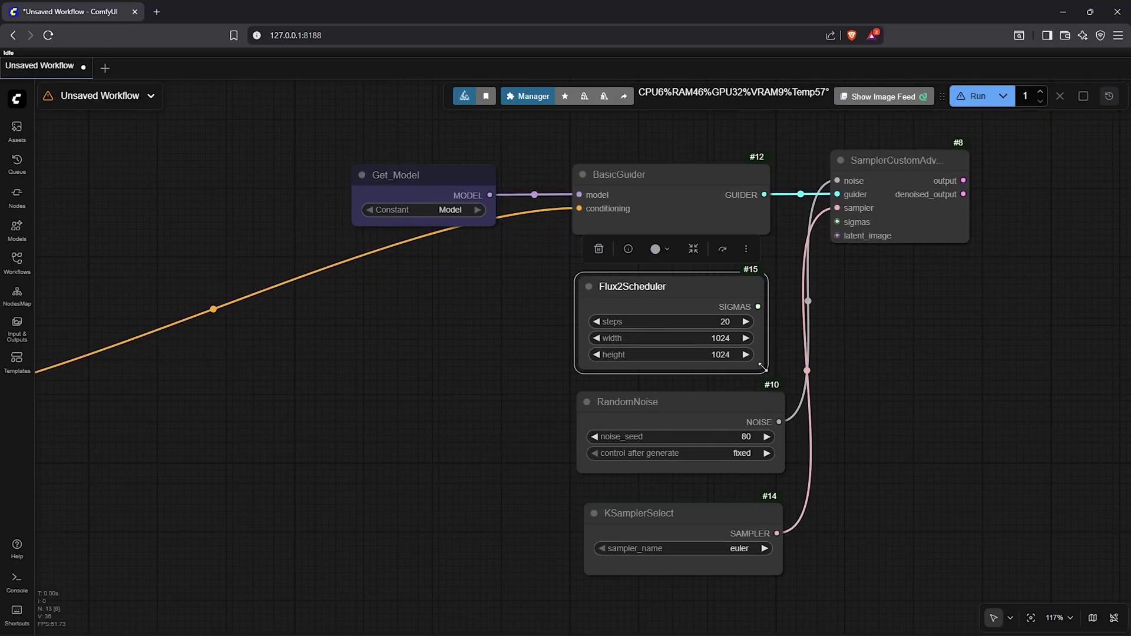
left_click(742, 321)
left_click(938, 314)
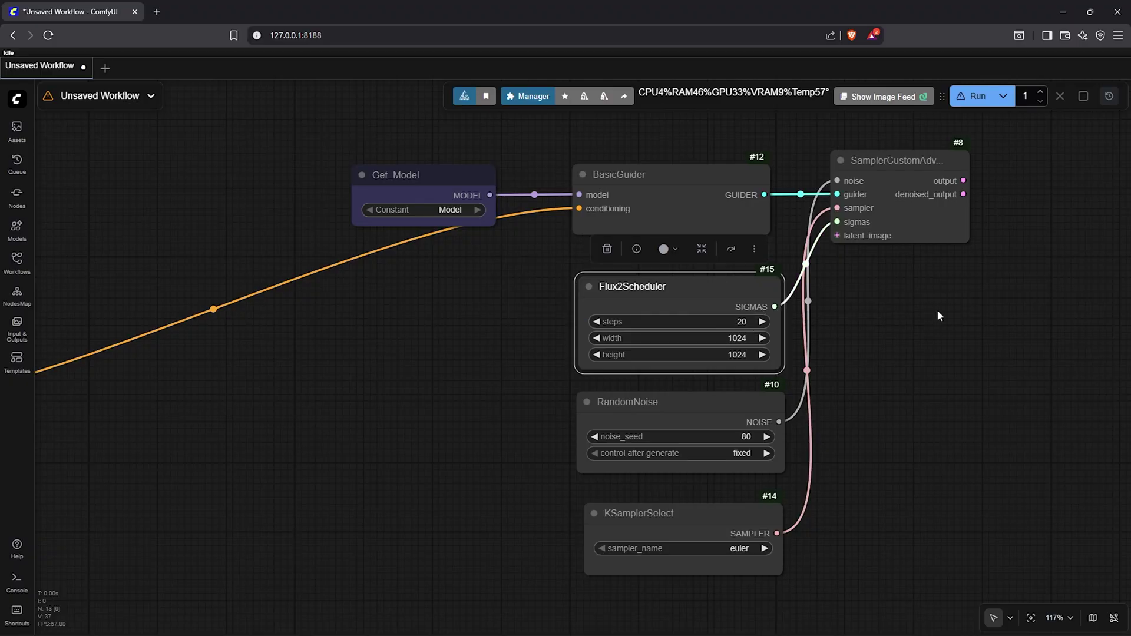
left_click(813, 253)
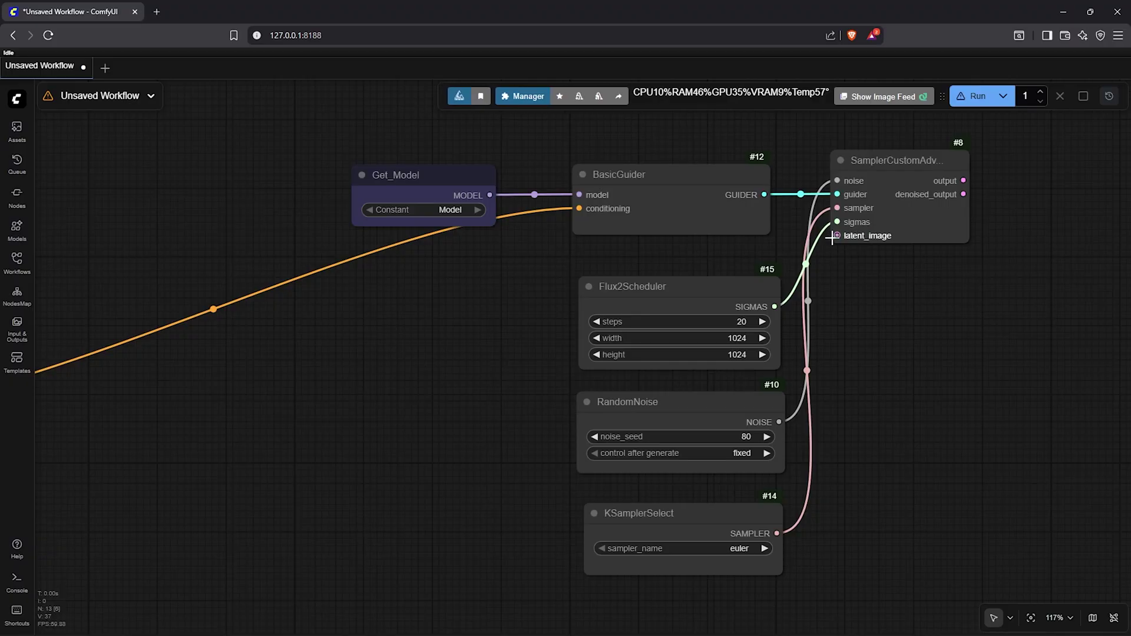
Step: Add an Empty Flux 2 Latent below KSamplerSelect and connect it to latent_image
scroll(832, 271, "down", 2)
double_click(830, 305)
type("flux2latent")
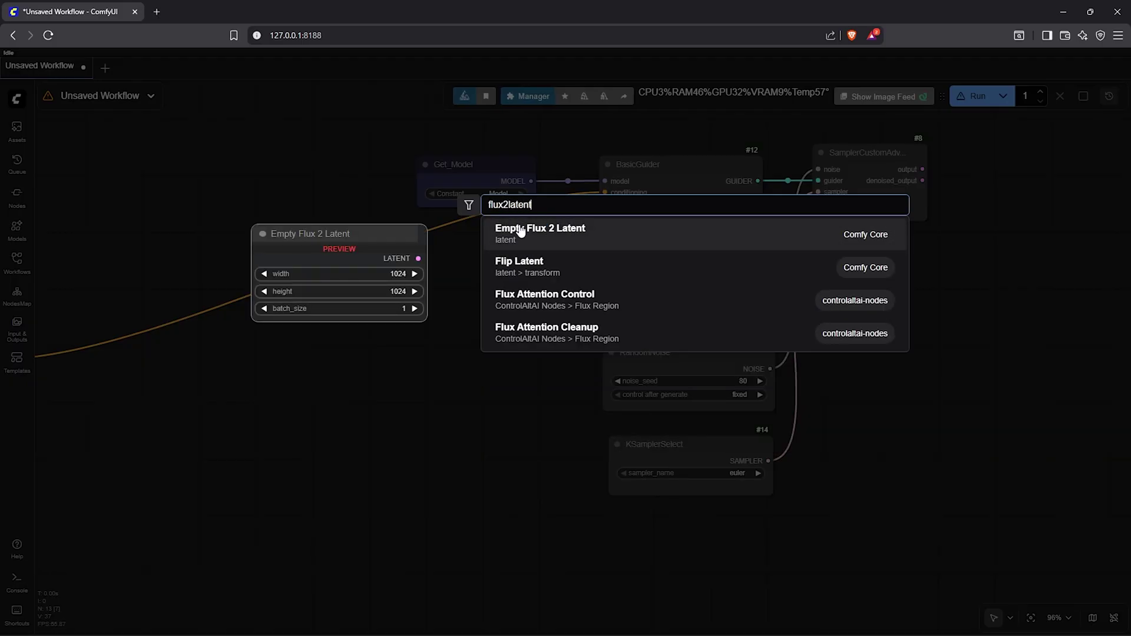
left_click(601, 233)
left_click_drag(714, 497, 674, 522)
left_click_drag(765, 536, 819, 215)
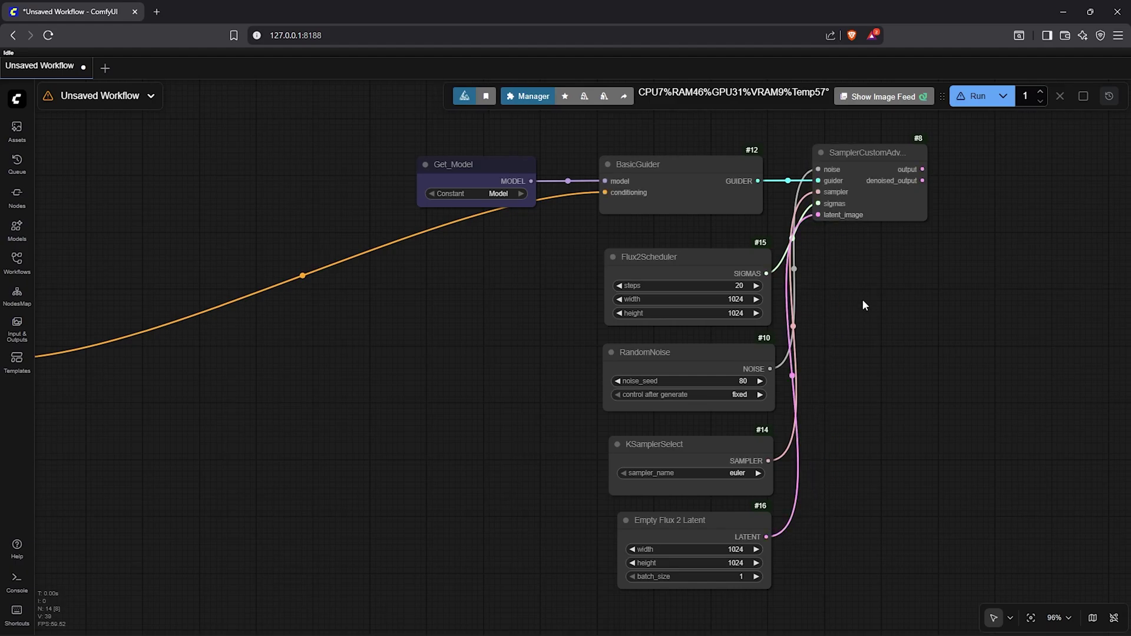
left_click(697, 528)
left_click(738, 252)
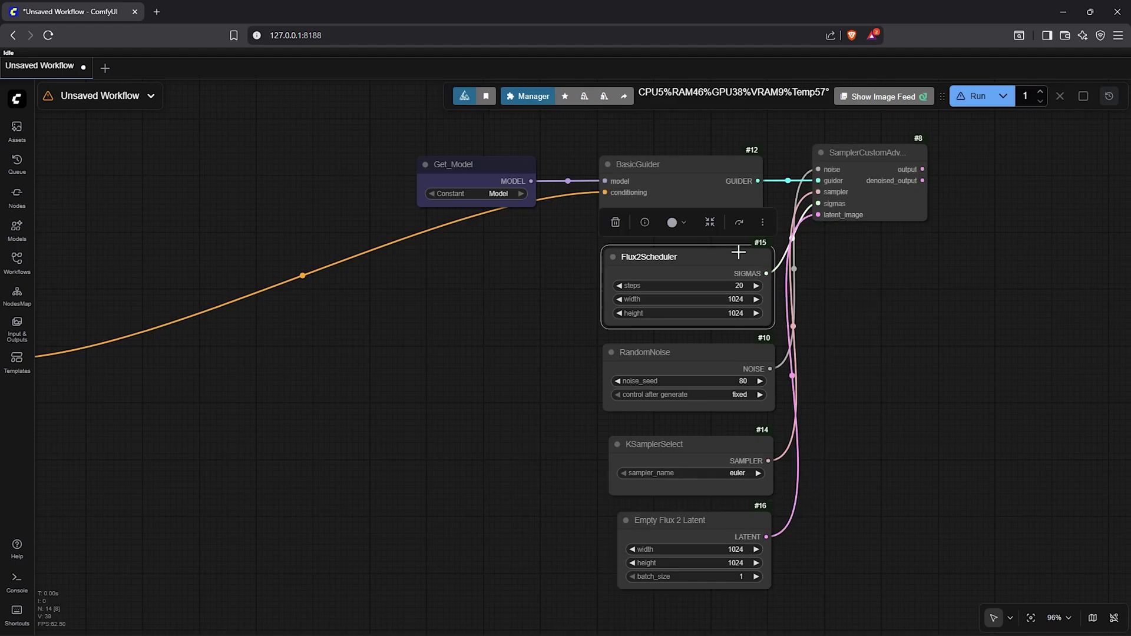
left_click_drag(770, 587, 772, 586)
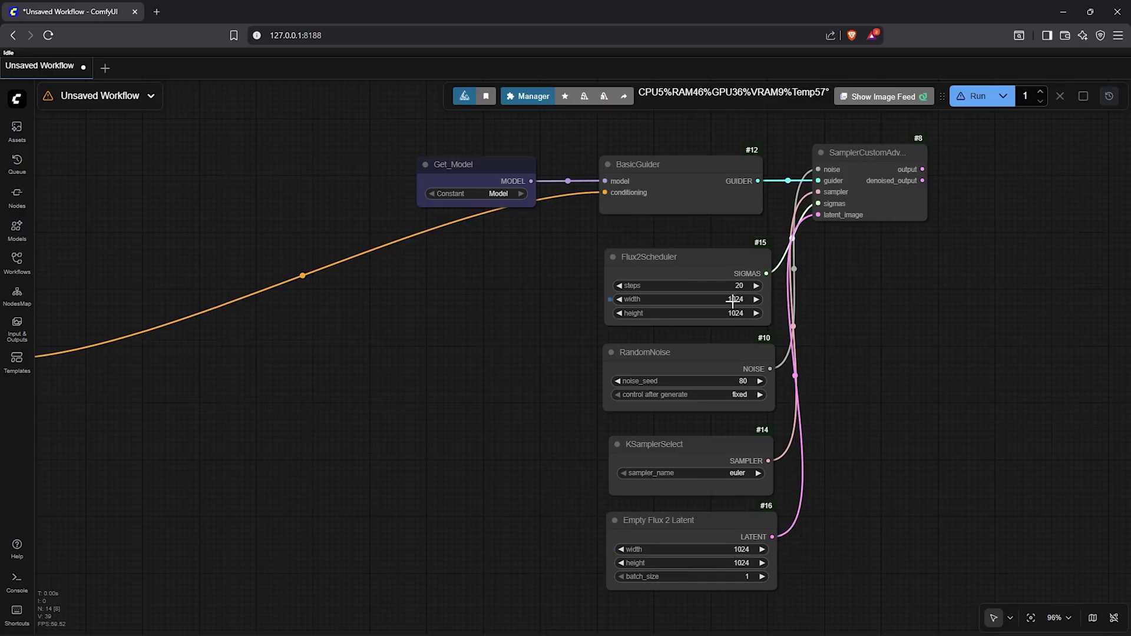
Step: Create two Int primitive nodes named Width and Height
right_click(275, 308)
left_click(306, 355)
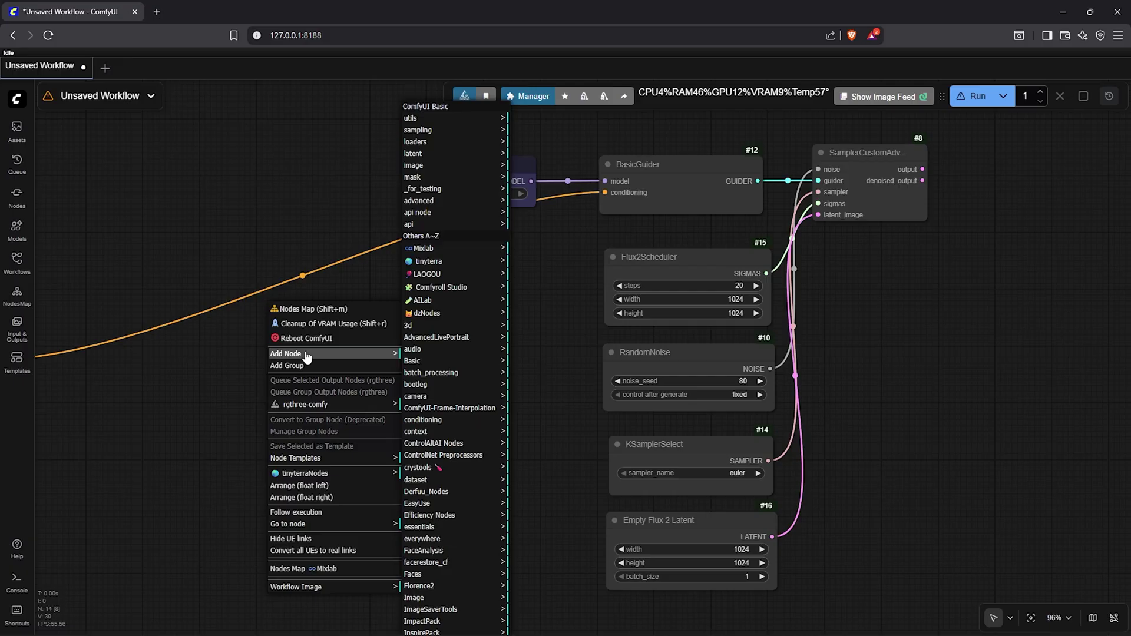
left_click(449, 119)
left_click(545, 341)
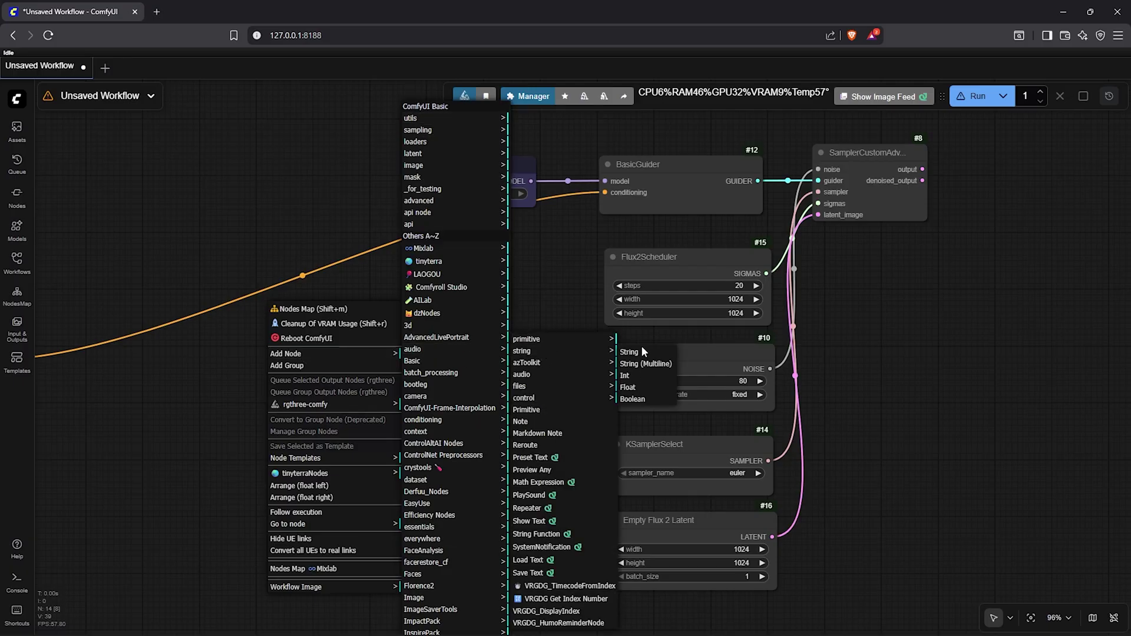
left_click(624, 376)
mouse_move(303, 348)
left_mouse_down()
mouse_move(302, 396)
mouse_move(336, 420)
mouse_move(341, 411)
left_mouse_up()
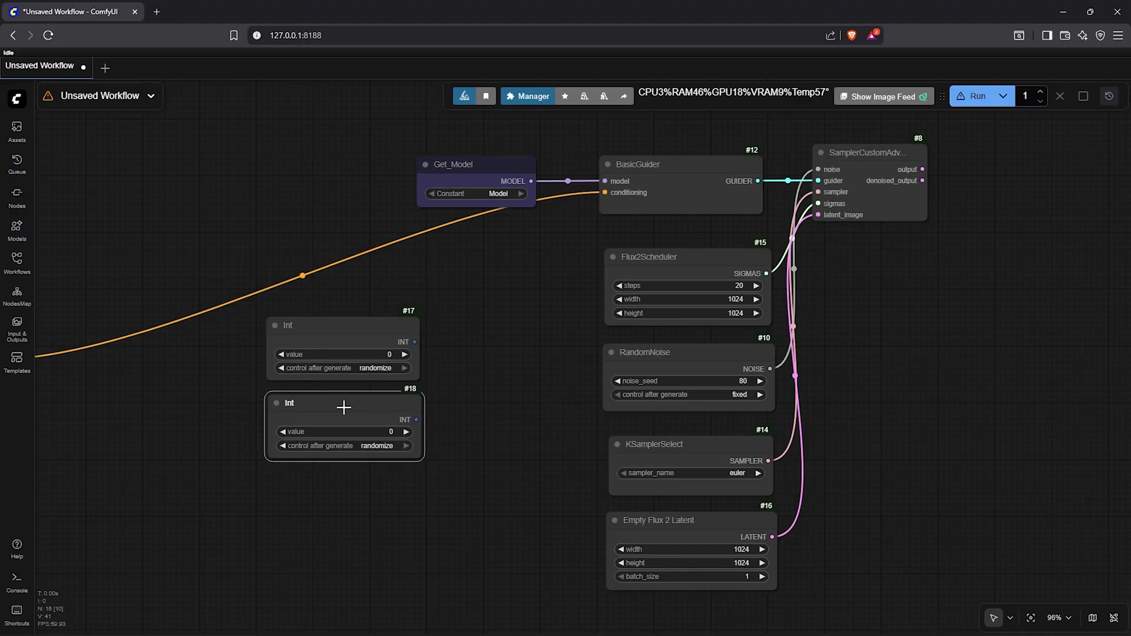
double_click(290, 325)
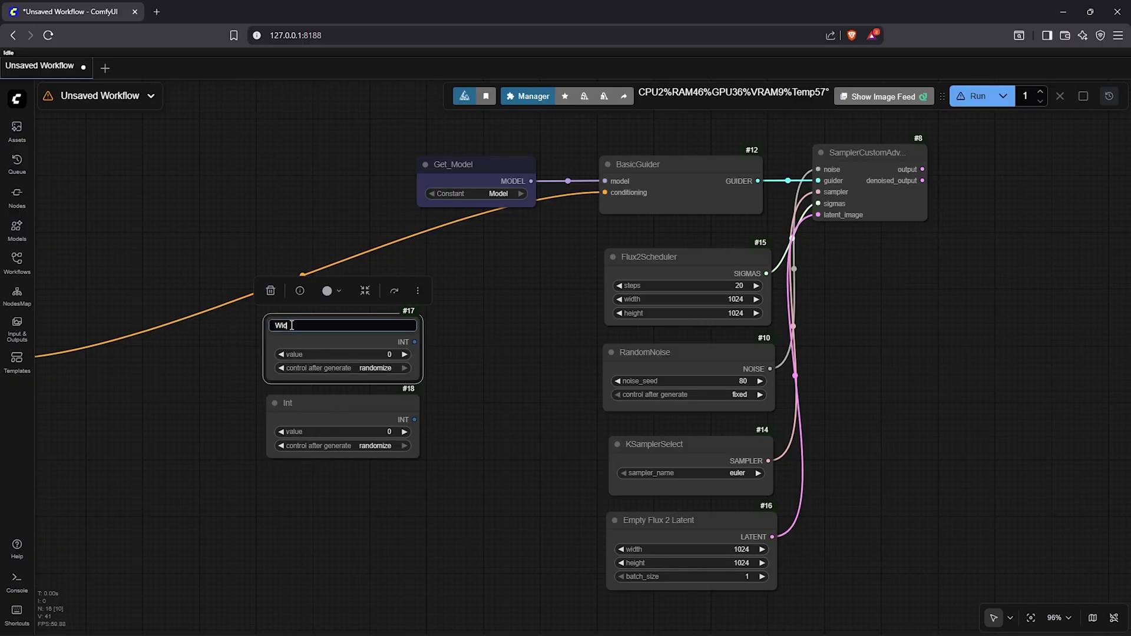
type("Width")
key("Return")
double_click(290, 403)
type("H")
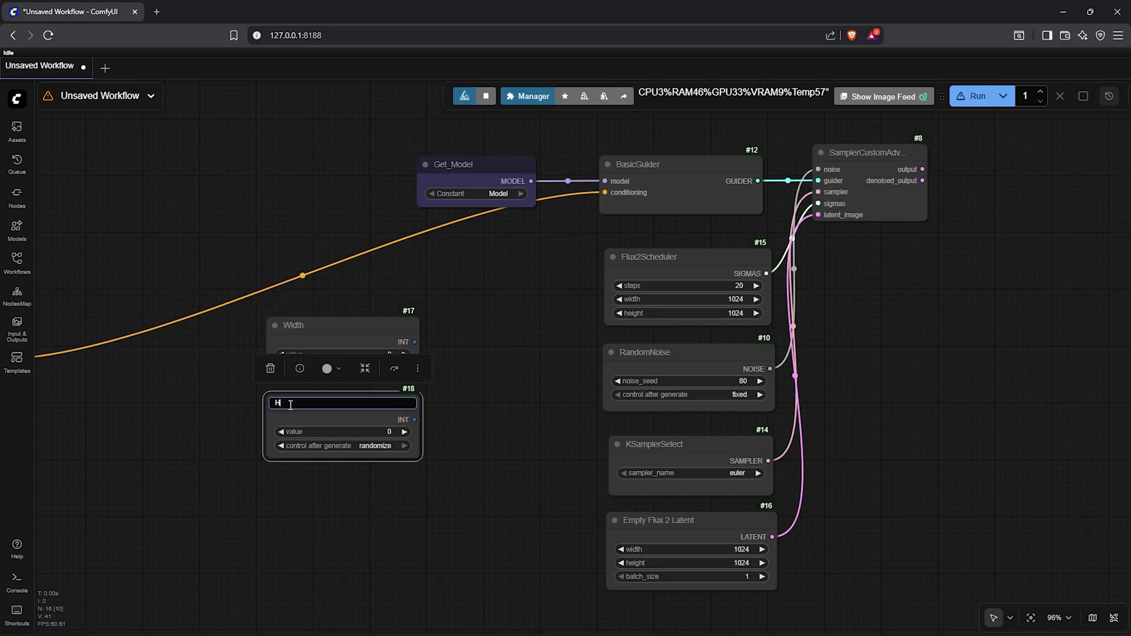
type("eight")
key("Return")
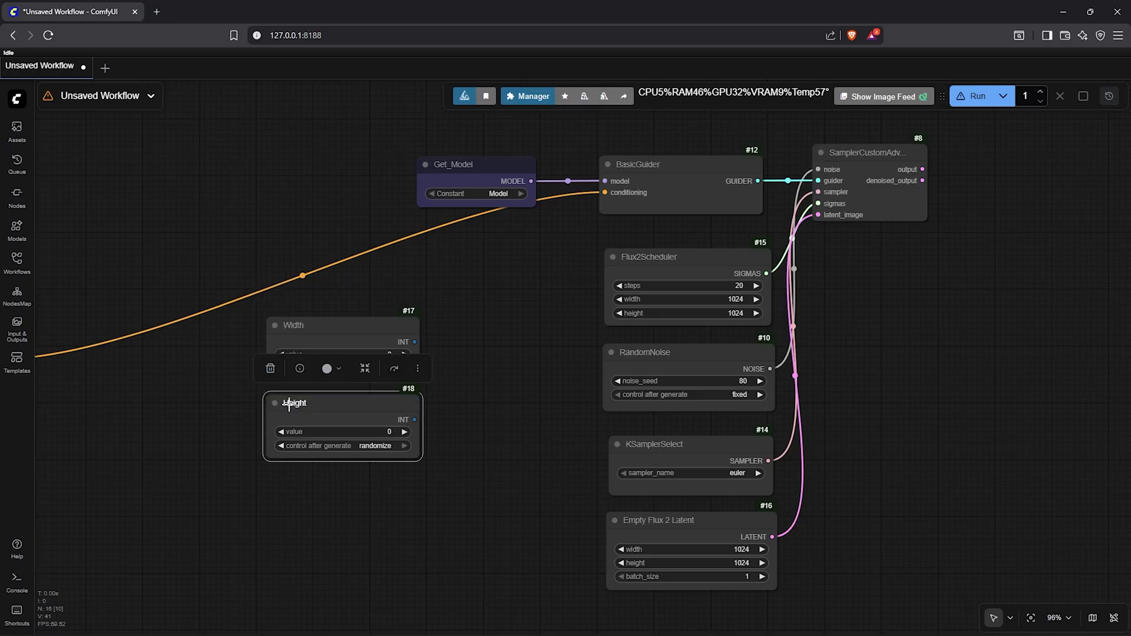
left_click(360, 478)
Step: Set Width and Height to 1024 with control after generate fixed
left_click(386, 354)
type("10")
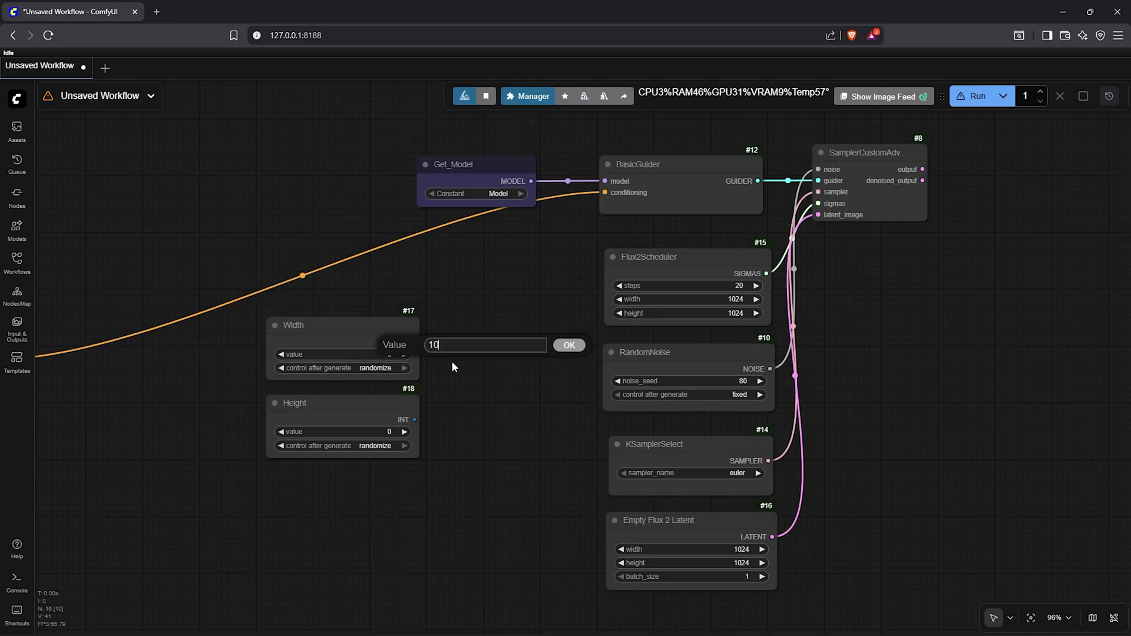
type("24")
key("Return")
left_click(388, 432)
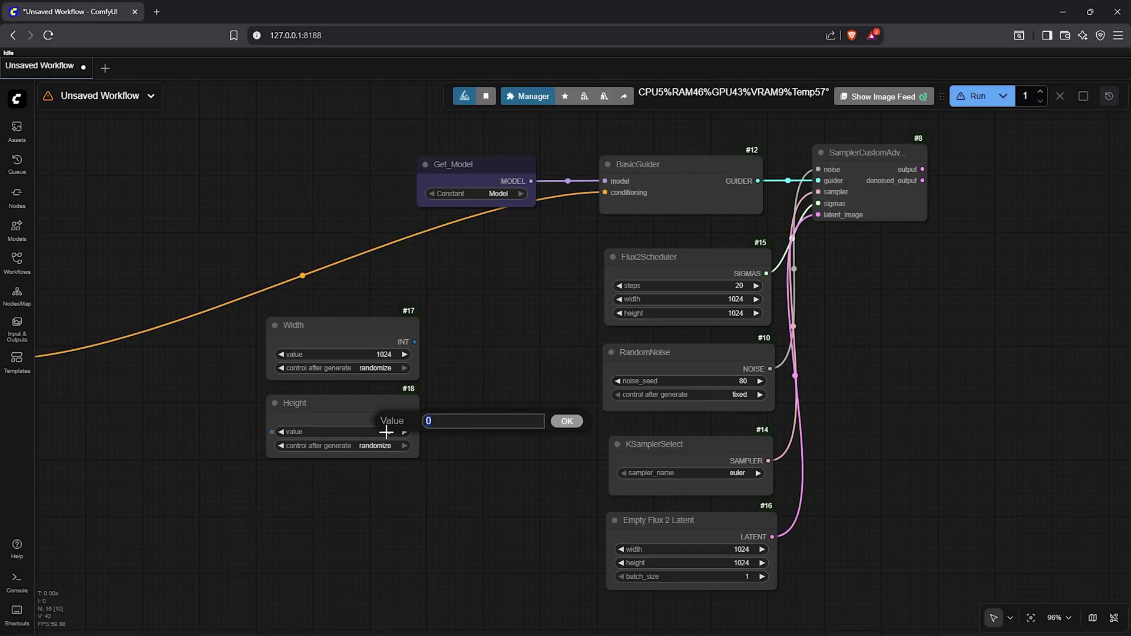
type("1024")
key("Return")
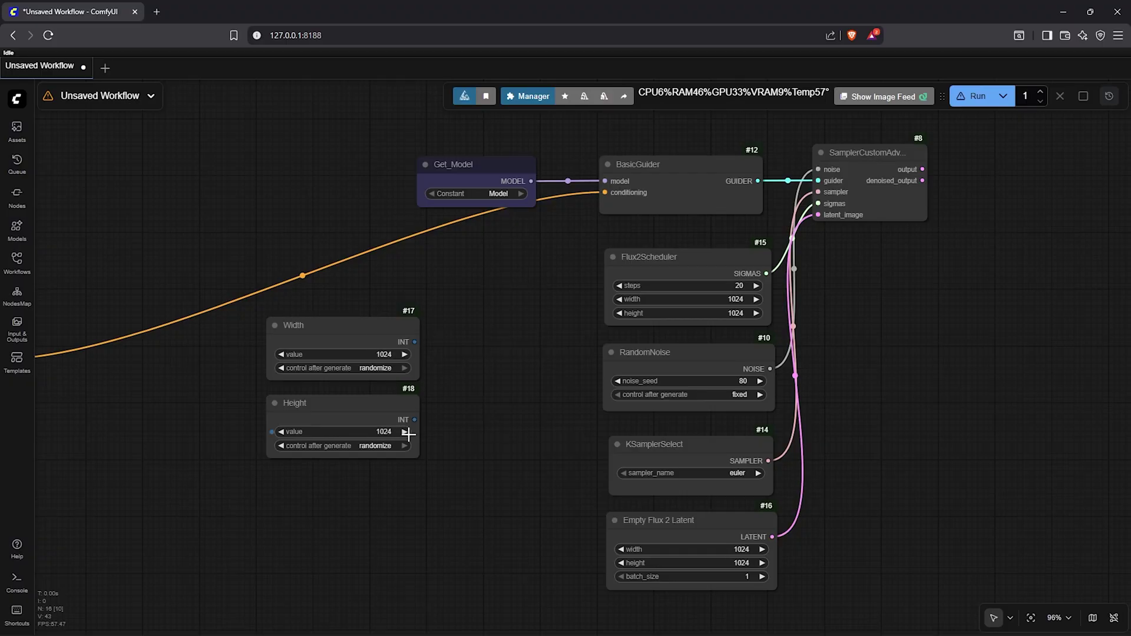
left_click(378, 369)
left_click(383, 374)
left_click(377, 446)
left_click(383, 451)
Step: Link Width and Height to the width and height inputs of the latent and scheduler
left_click_drag(416, 342, 541, 450)
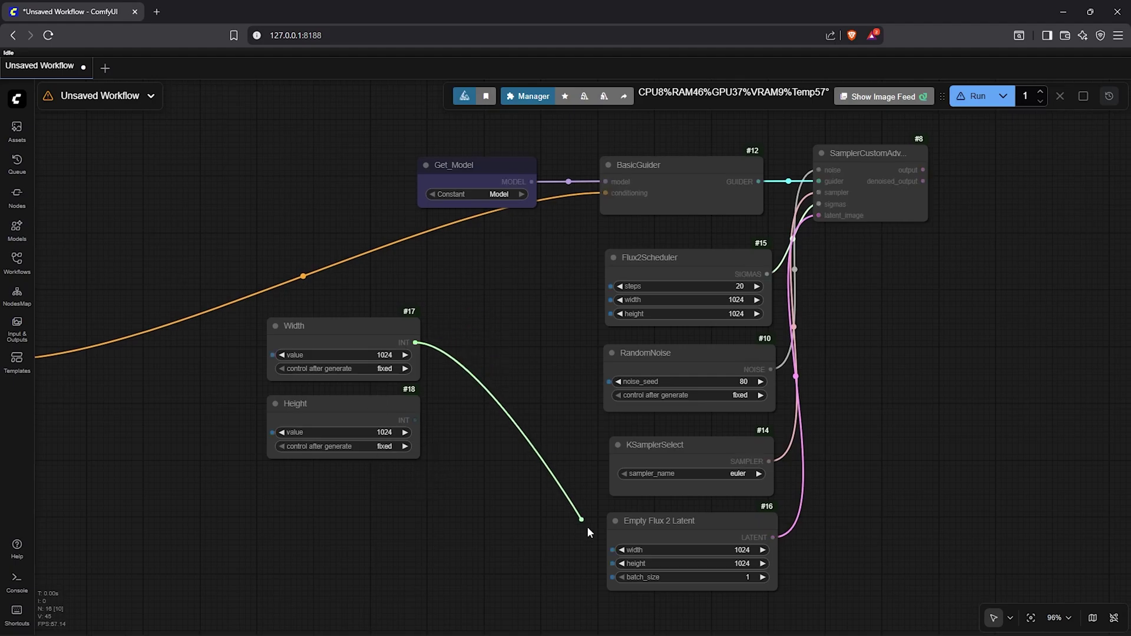
left_click_drag(587, 532, 612, 550)
left_click_drag(415, 420, 613, 563)
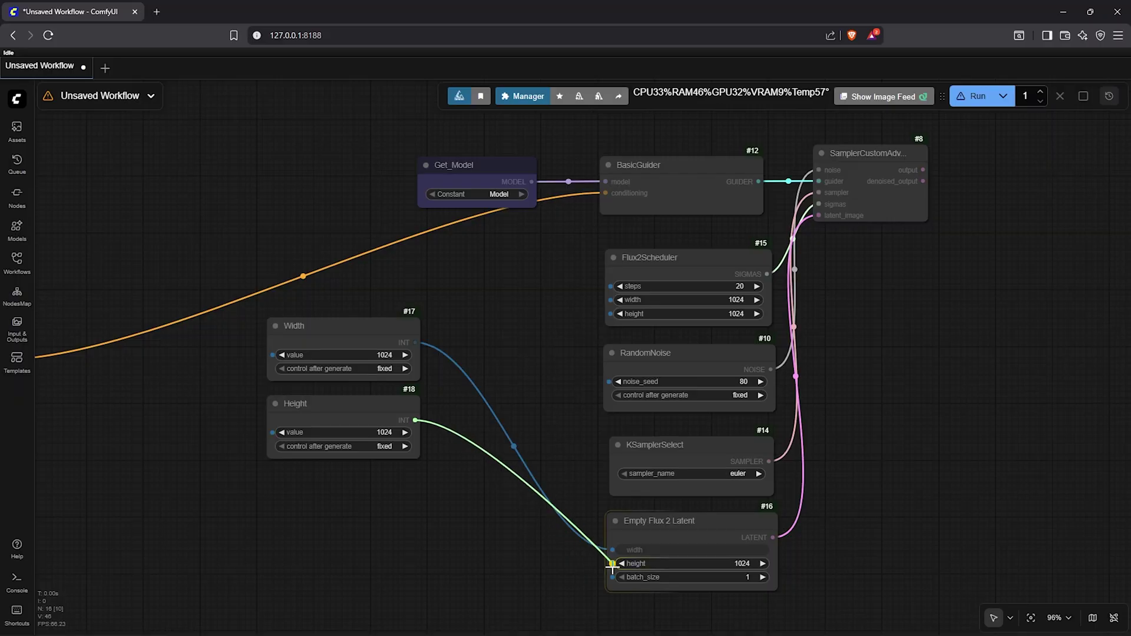
left_click_drag(415, 342, 610, 300)
left_click_drag(416, 420, 610, 313)
left_click_drag(289, 333, 444, 464)
left_click(931, 338)
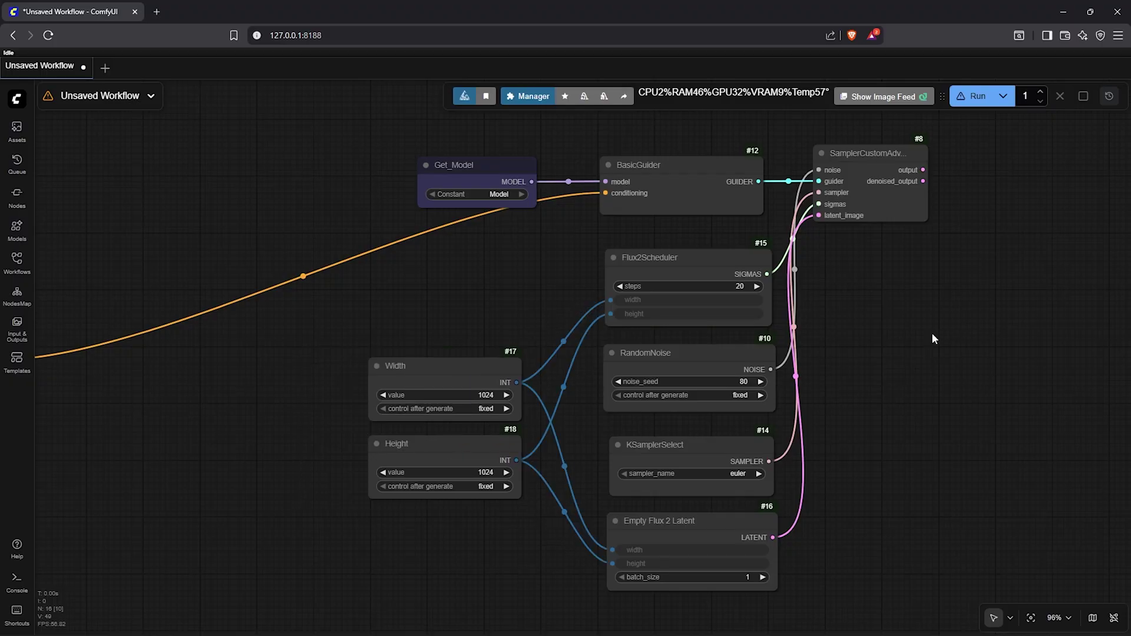
scroll(914, 337, "down", 1)
Step: Chain a VAE Decode from the sampler output into an enlarged Save Image node
left_click_drag(920, 337, 643, 343)
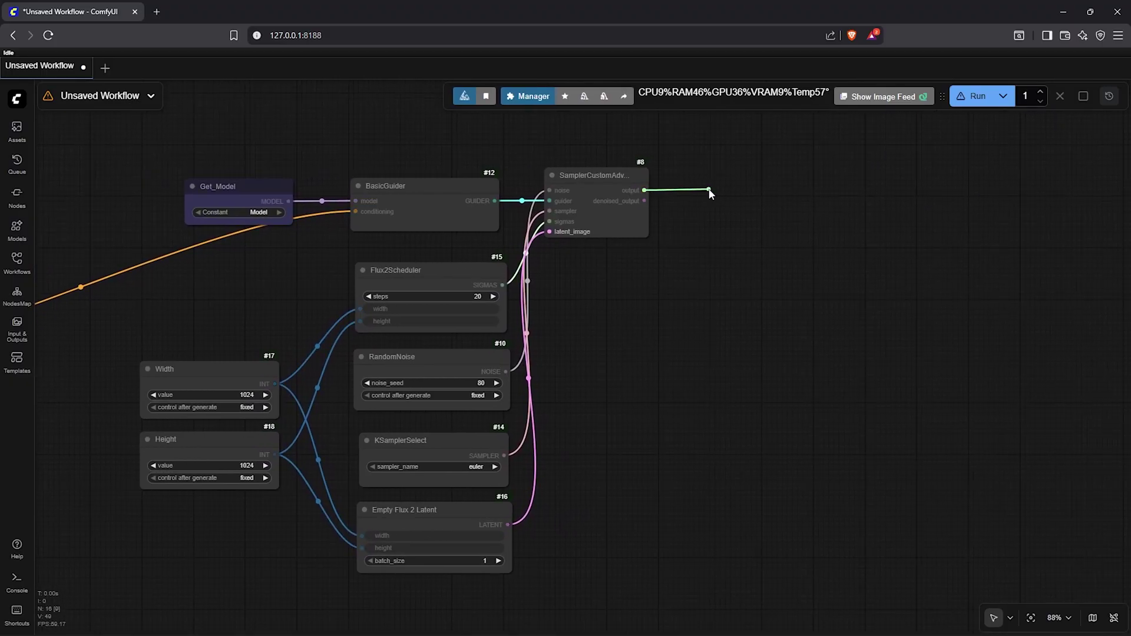
left_click_drag(710, 191, 711, 194)
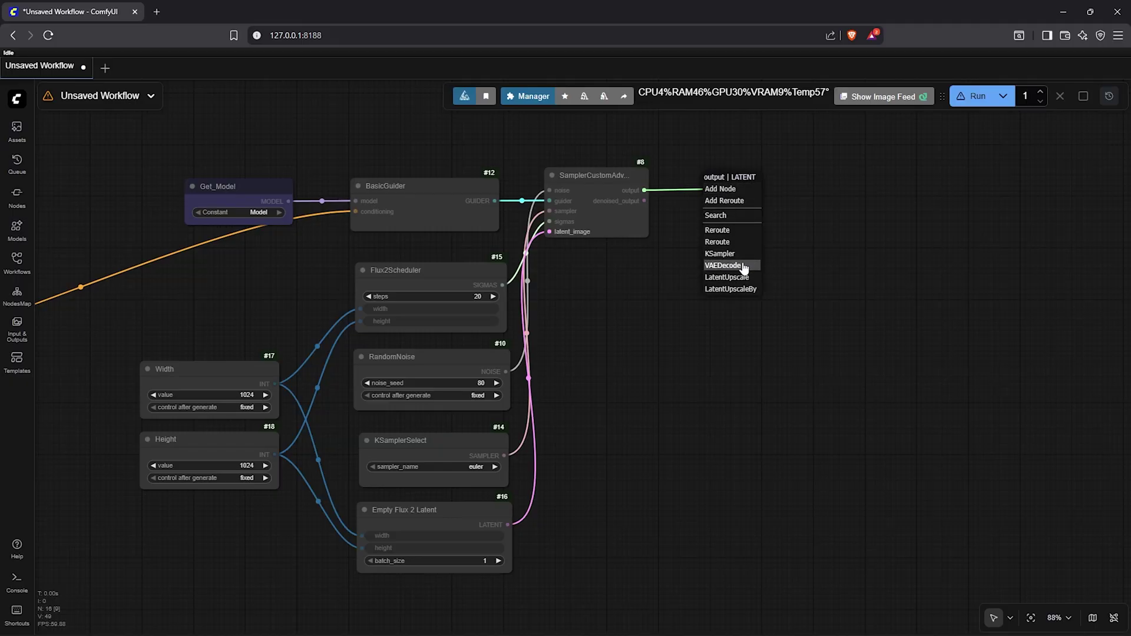
left_click(723, 265)
left_click_drag(746, 189, 796, 194)
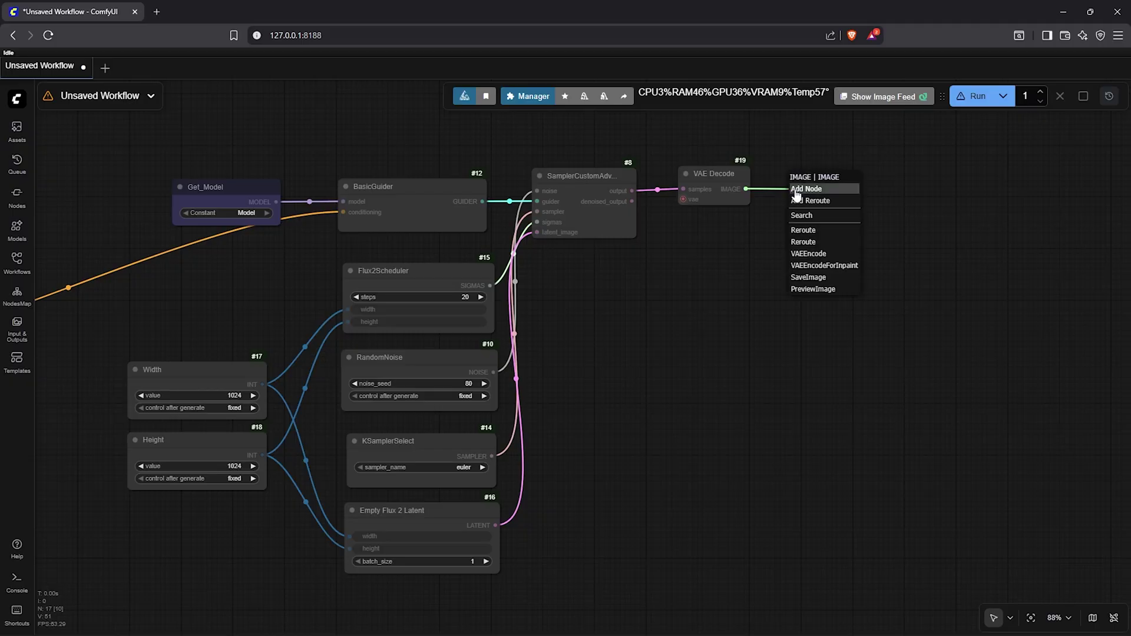
left_click(808, 277)
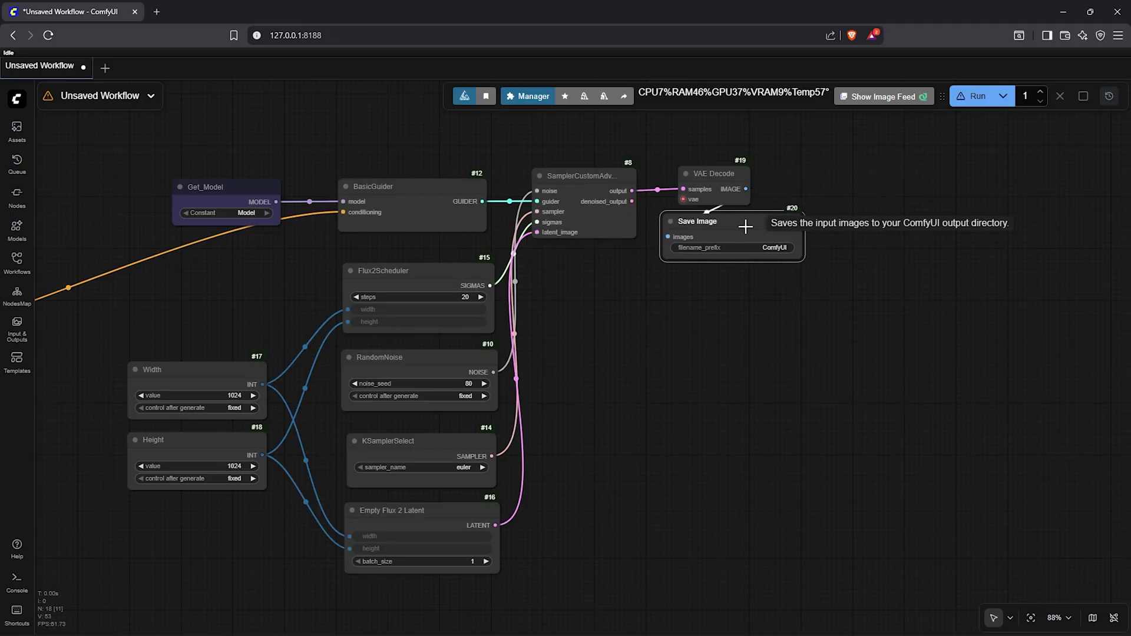
left_click_drag(854, 189, 717, 220)
left_click_drag(820, 320, 1064, 592)
scroll(1080, 502, "down", 1)
scroll(1081, 504, "down", 2)
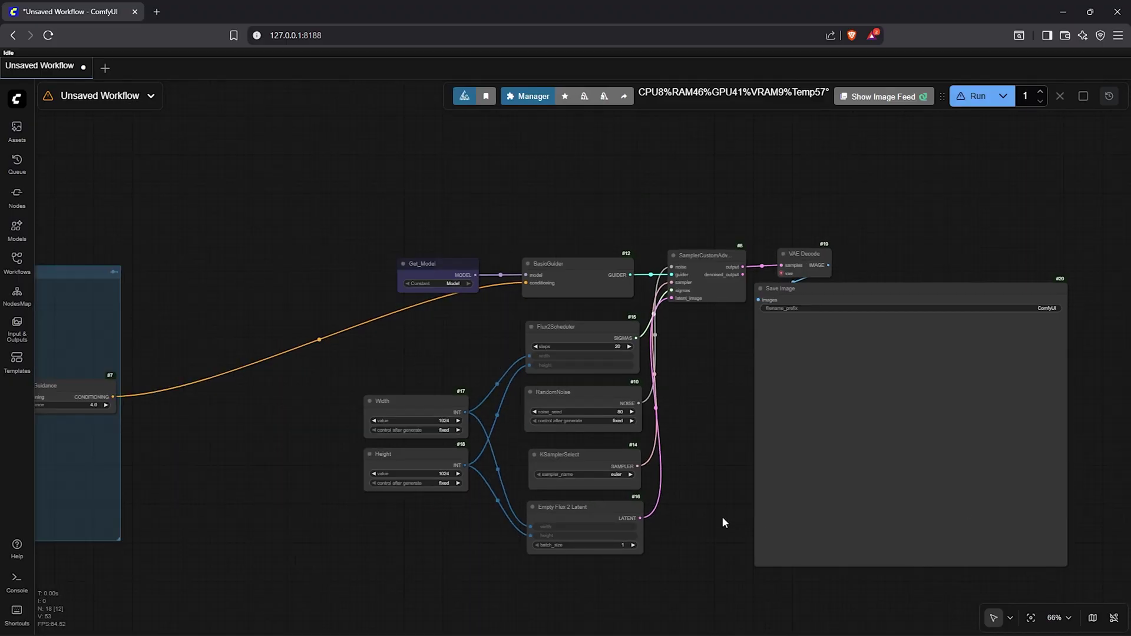
Step: Group the sampler, scheduler, noise, latent, size, decode and save nodes and title it 'Sampling'
scroll(723, 516, "down", 1)
left_click_drag(316, 183, 1029, 560)
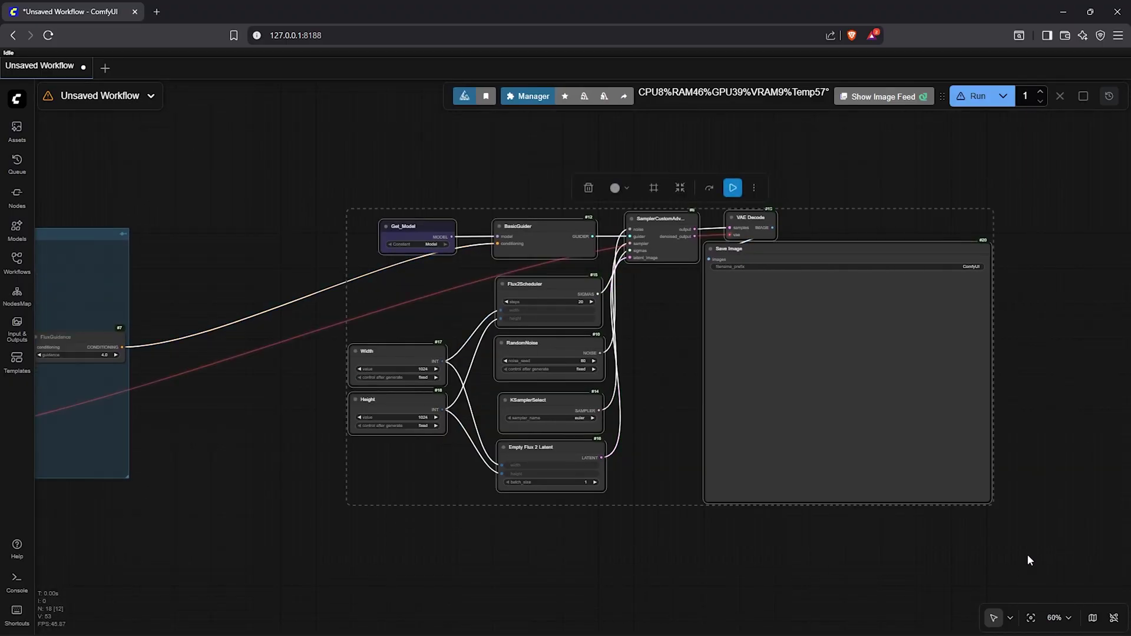
right_click(643, 425)
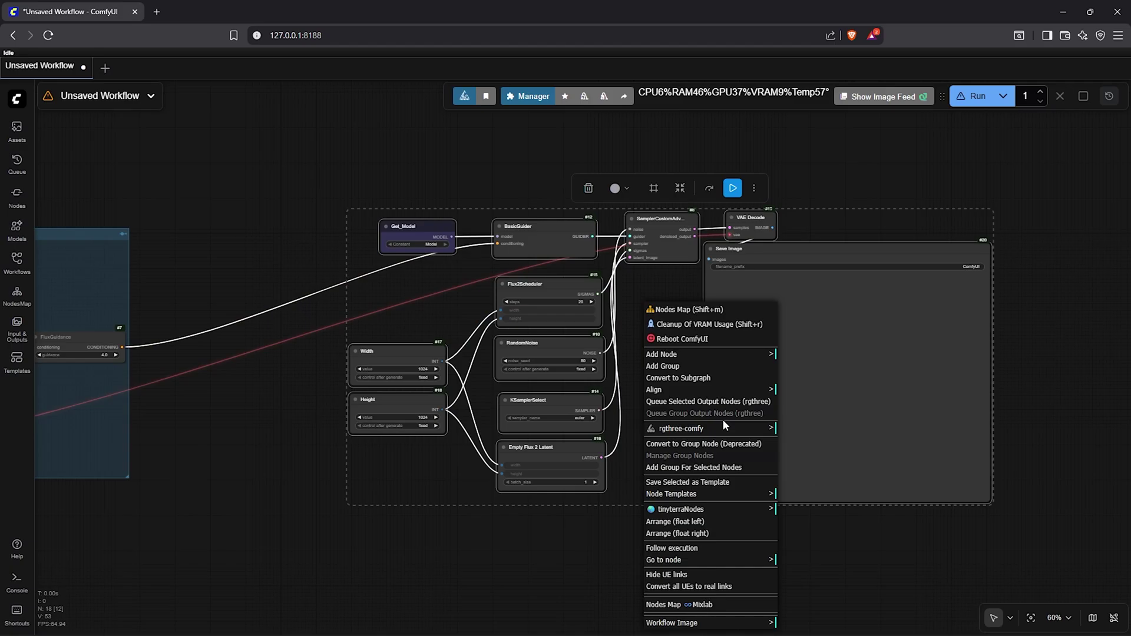
left_click(716, 469)
double_click(377, 204)
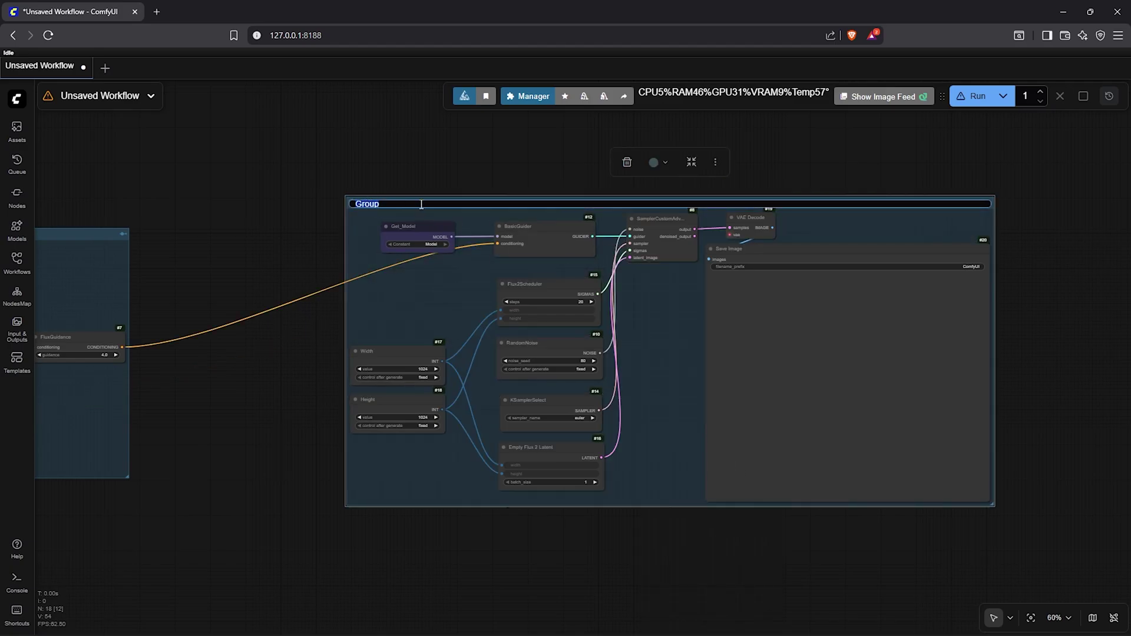
type("Sa")
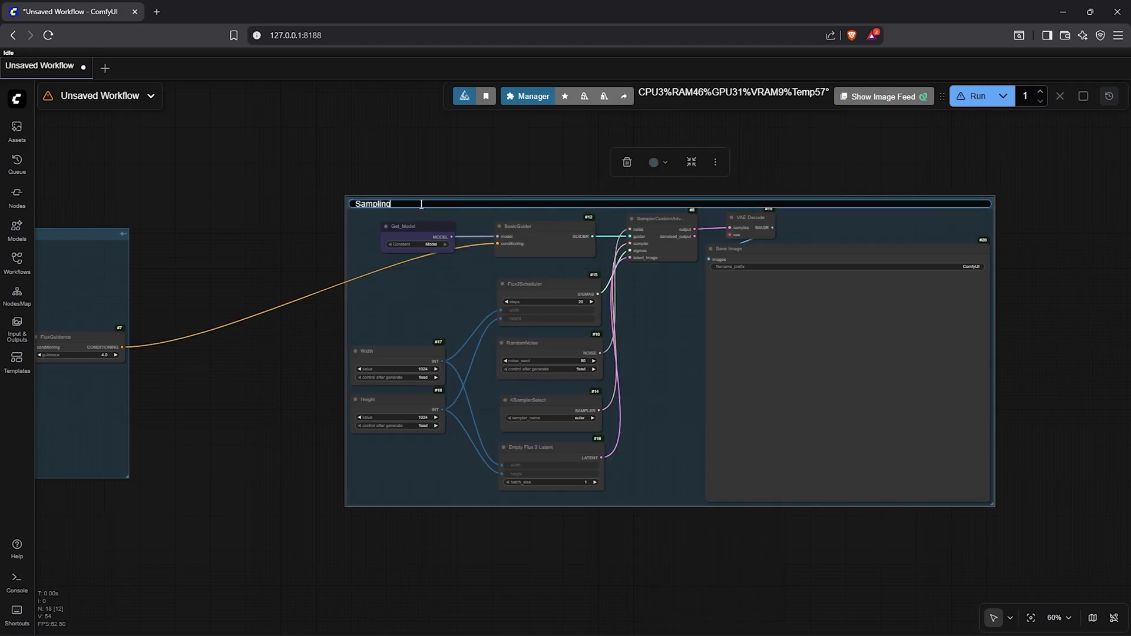
type("mpling")
key("Return")
scroll(278, 244, "down", 2)
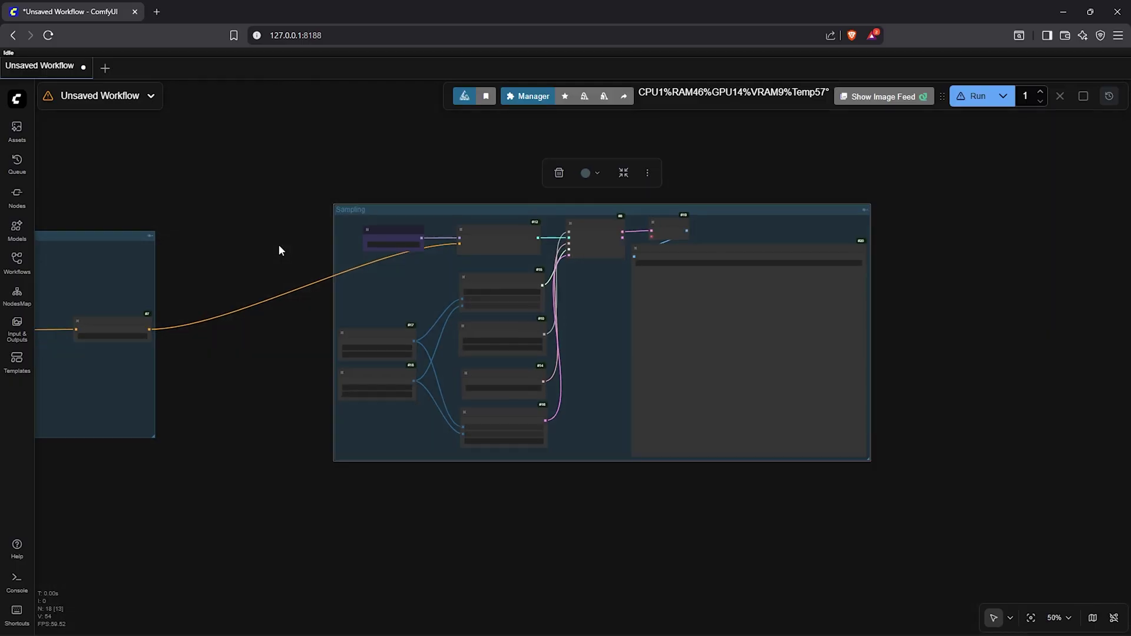
left_click_drag(247, 336, 518, 366)
scroll(456, 351, "down", 2)
Step: Paste the cinematic medieval knight greenhouse prompt into the CLIP Text Encode text box
left_click(517, 366)
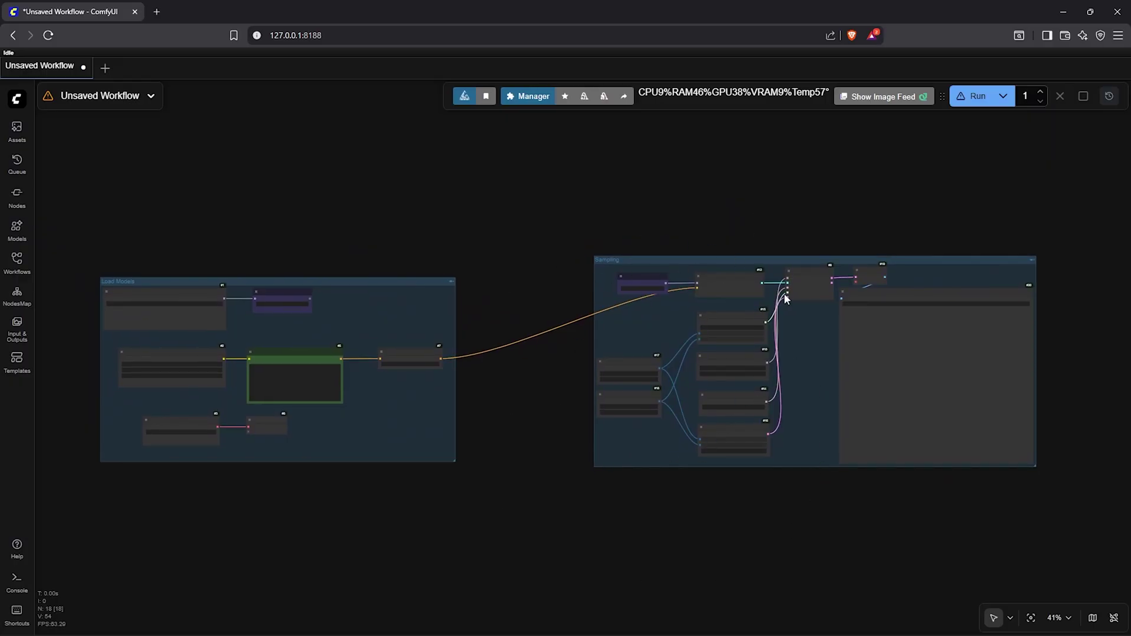
left_click_drag(67, 198, 1090, 557)
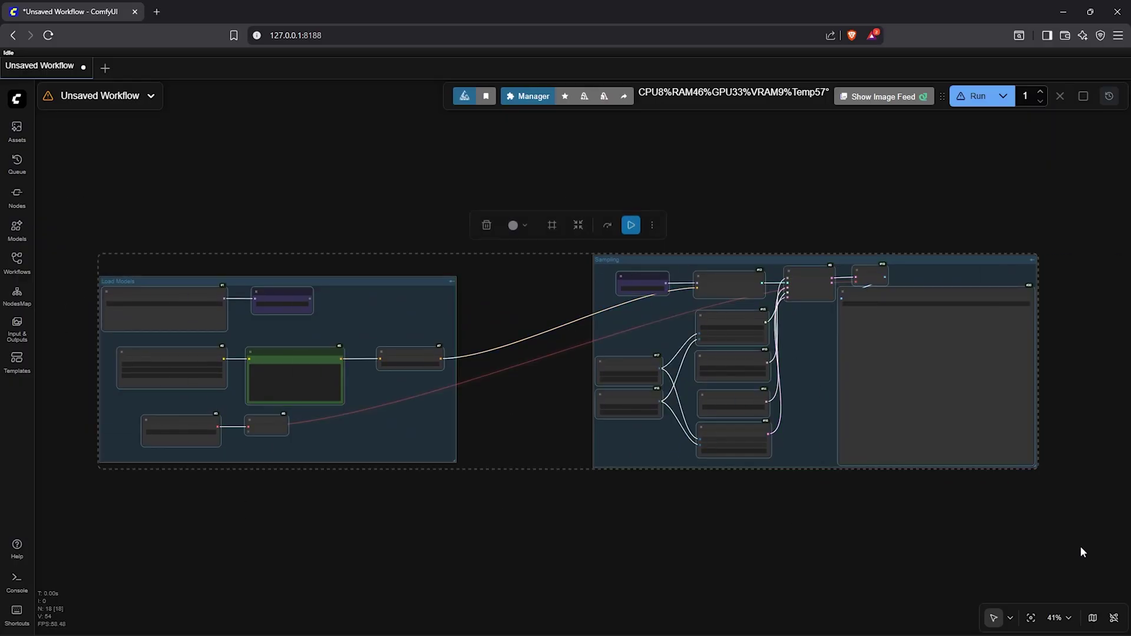
left_click(1031, 620)
left_click(834, 531)
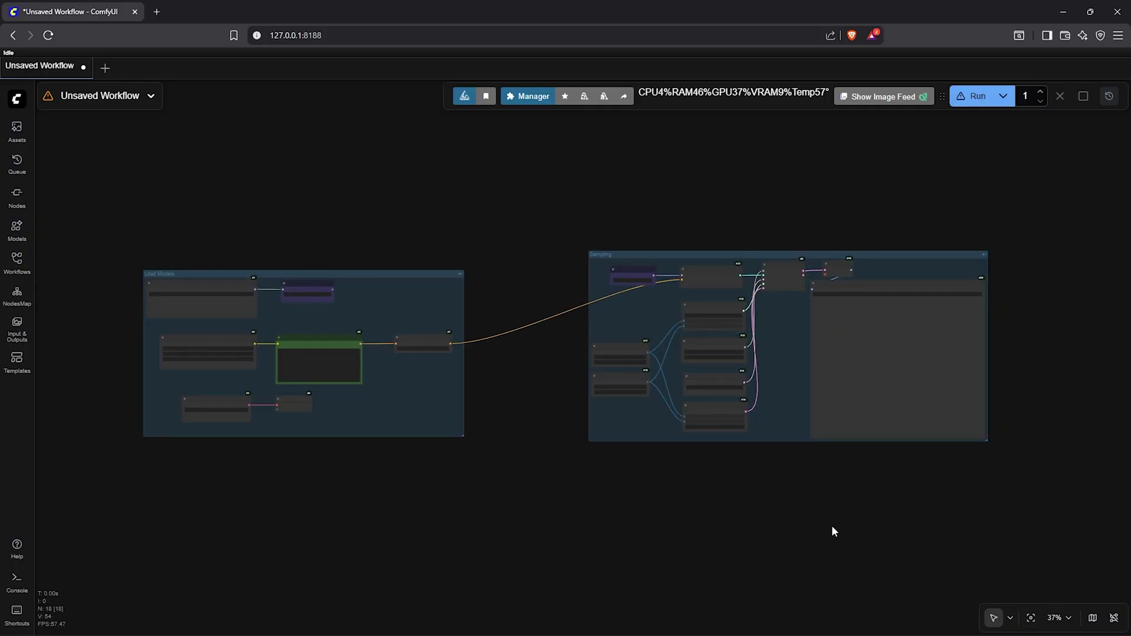
left_click(1031, 618)
left_click(799, 594)
left_click(337, 288)
right_click(335, 288)
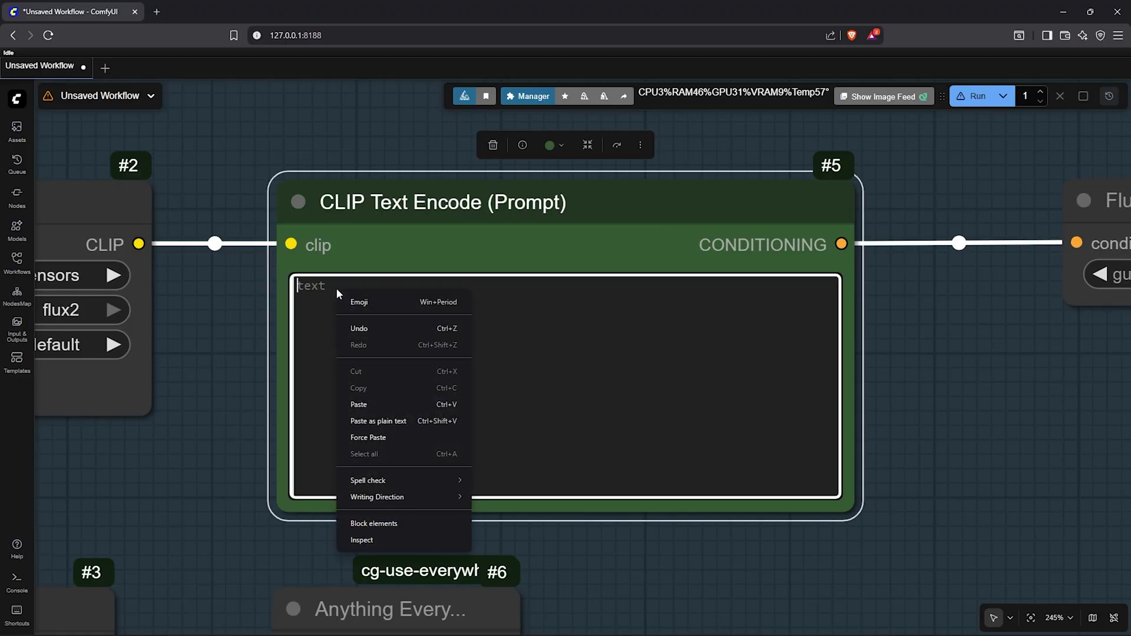
left_click(365, 404)
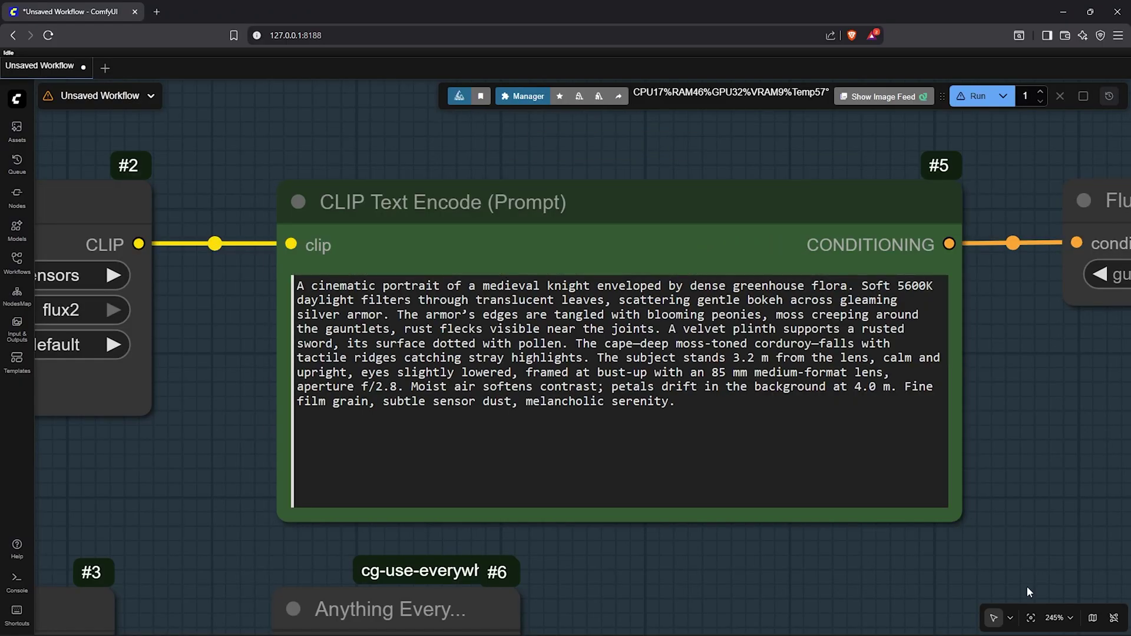
Step: Run the workflow and inspect the 1024×1024 knight-among-peonies image in the Sampling group
left_click(1031, 618)
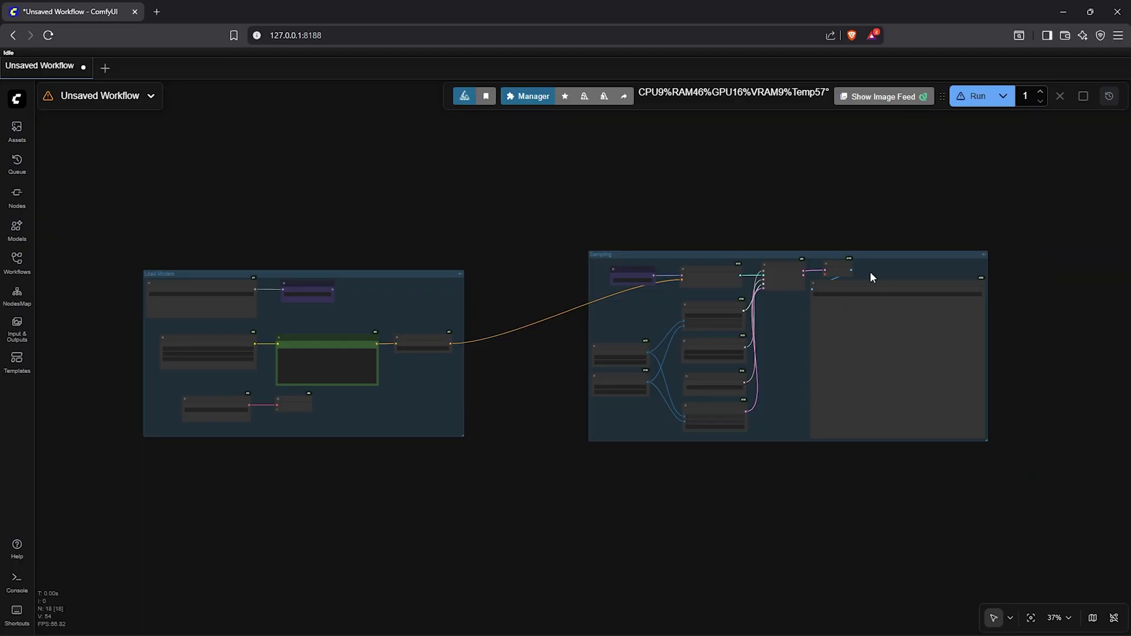
left_click(971, 98)
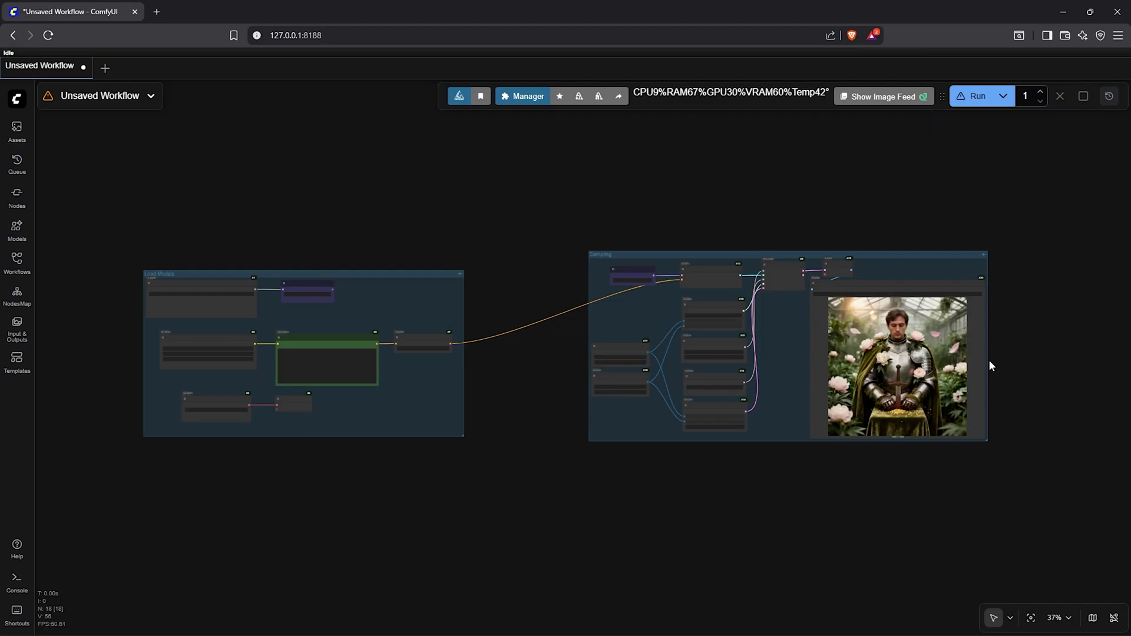
left_click(935, 255)
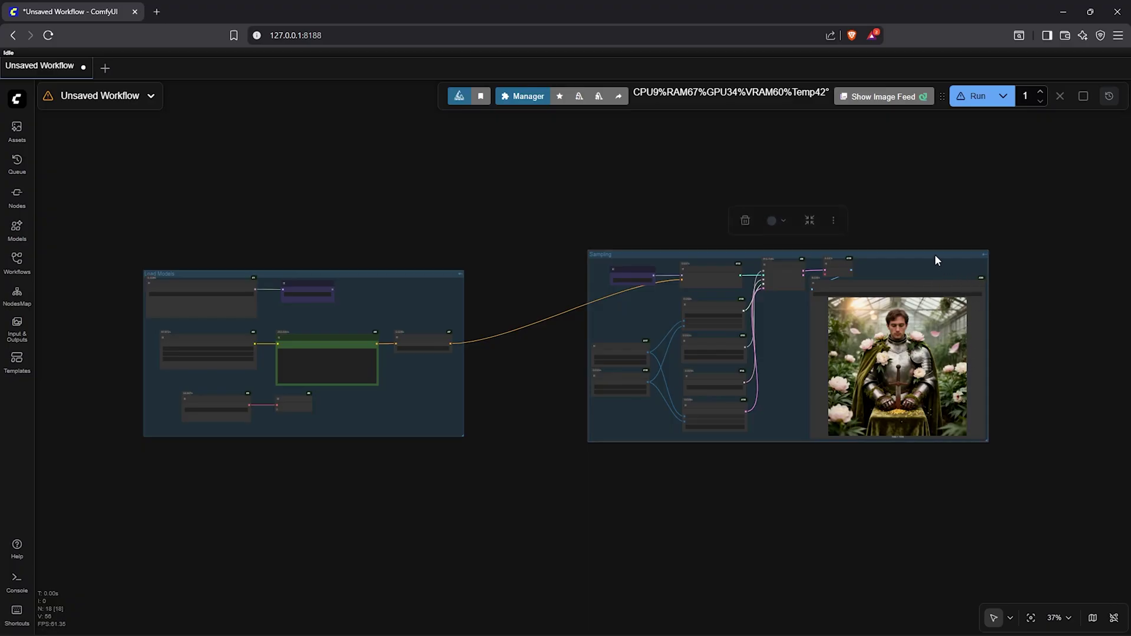
left_click(1031, 617)
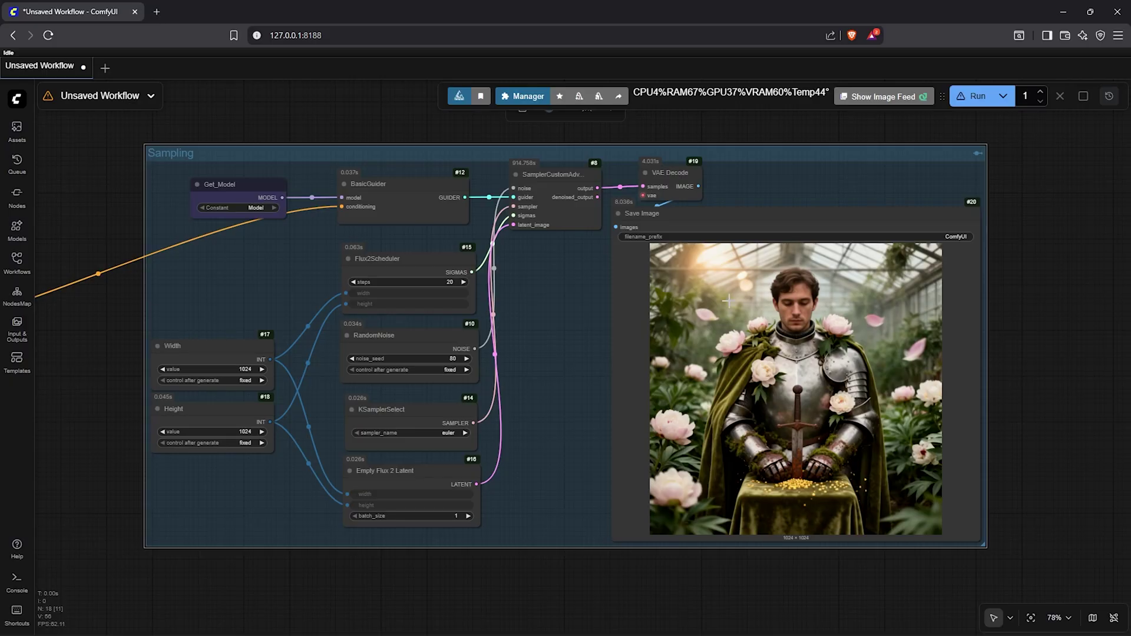
left_click(1031, 619)
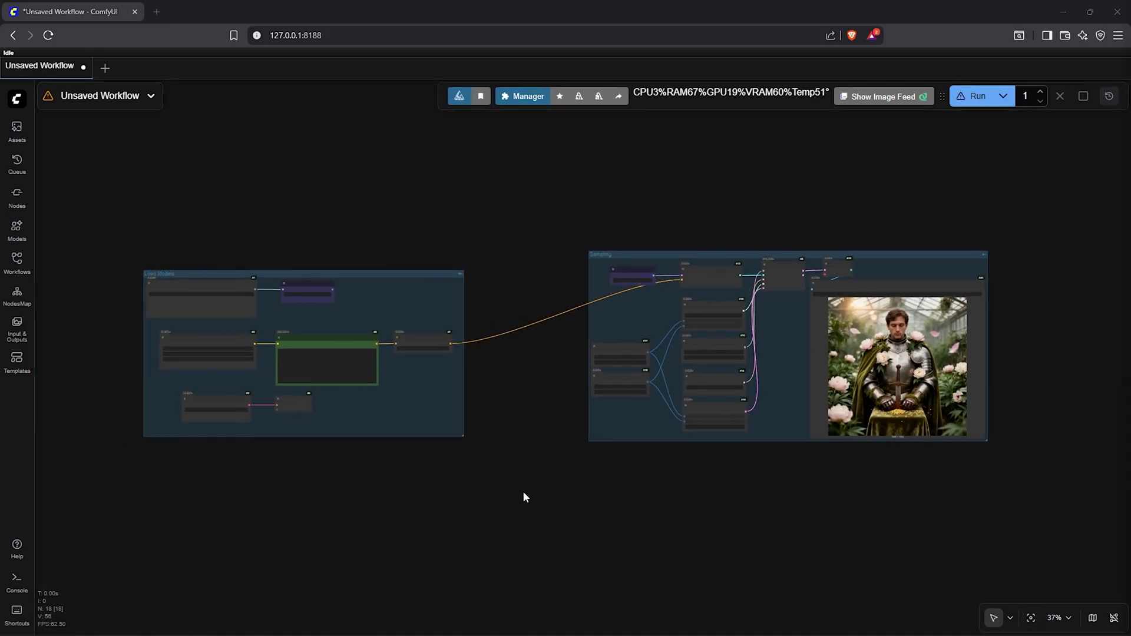
Step: Add an enlarged Load Image node from the image category on empty canvas
left_click_drag(527, 451, 520, 535)
scroll(406, 298, "up", 3)
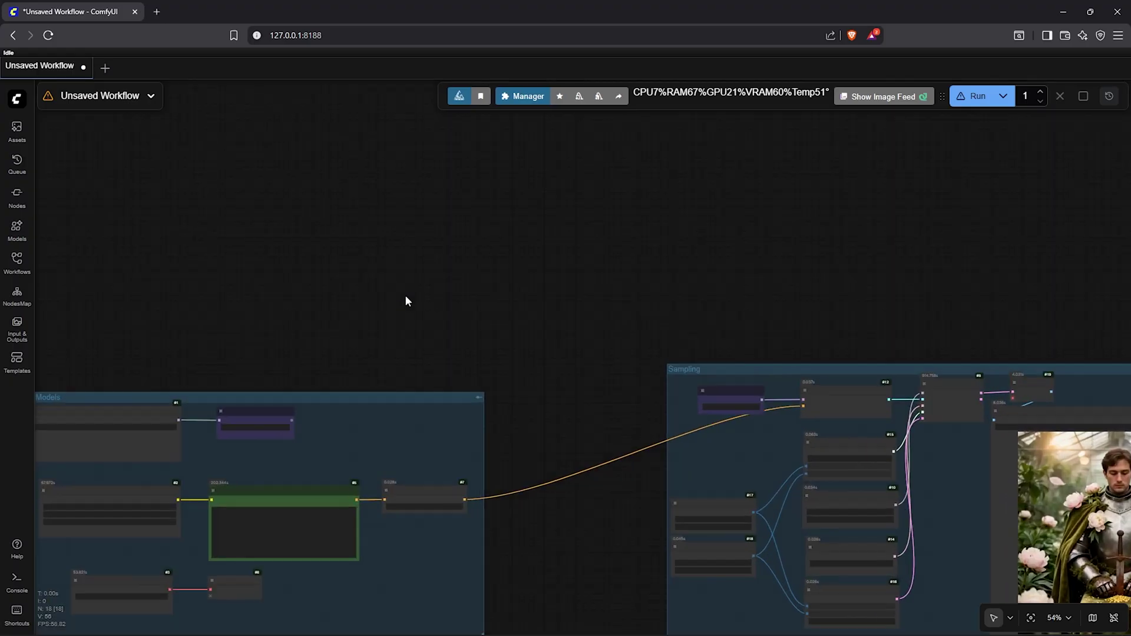
left_click_drag(405, 299, 490, 368)
scroll(467, 305, "up", 5)
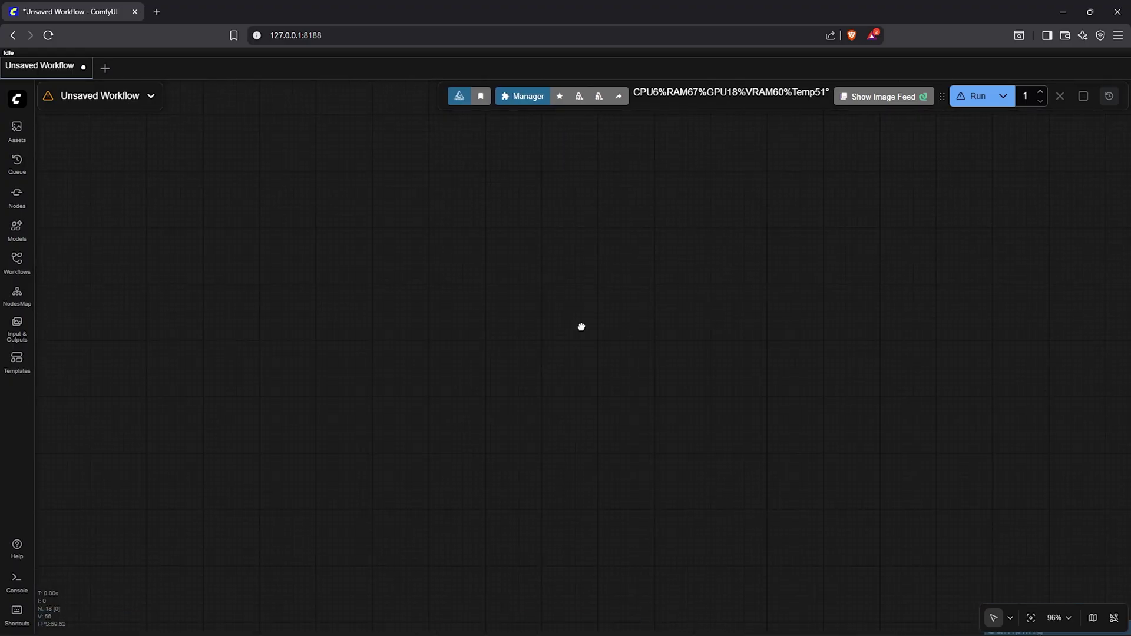
right_click(344, 251)
left_click(412, 296)
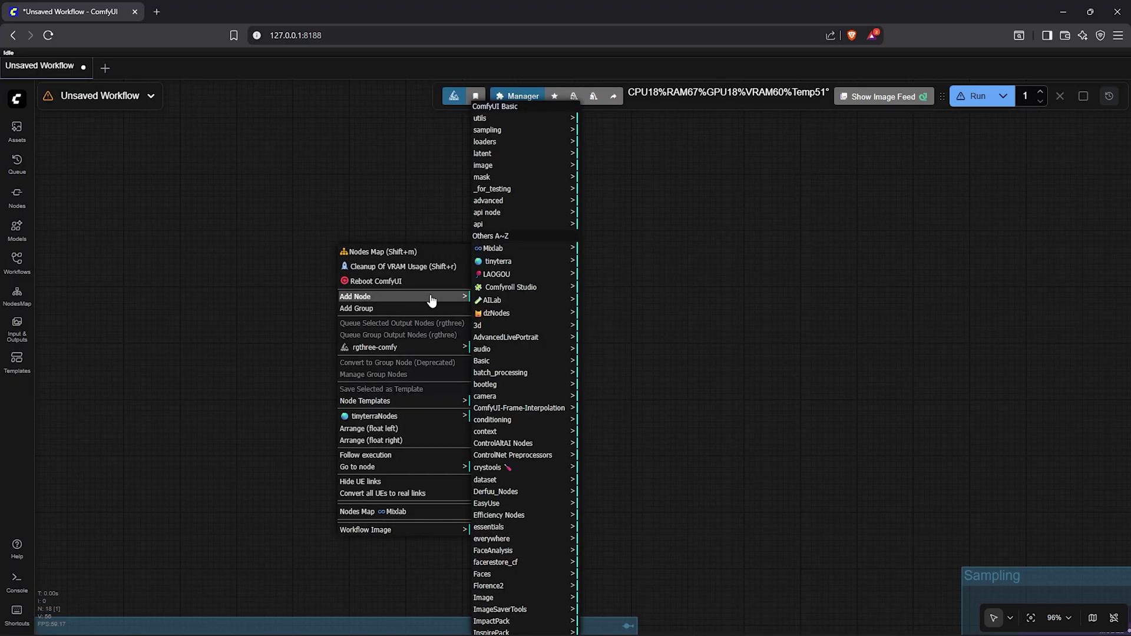
left_click(509, 166)
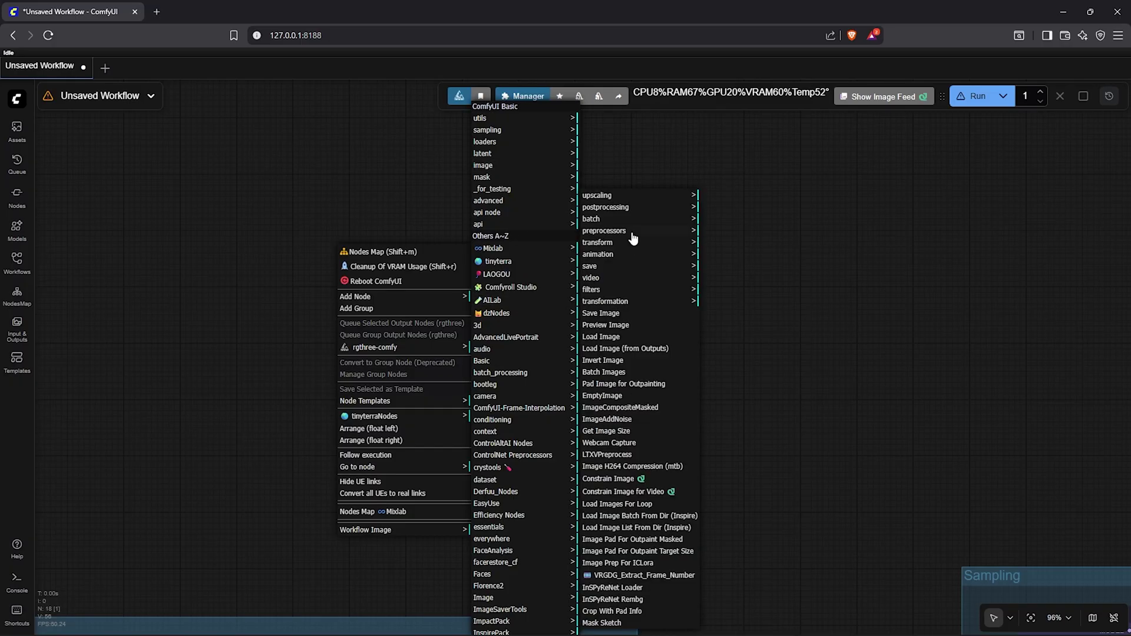
left_click(621, 341)
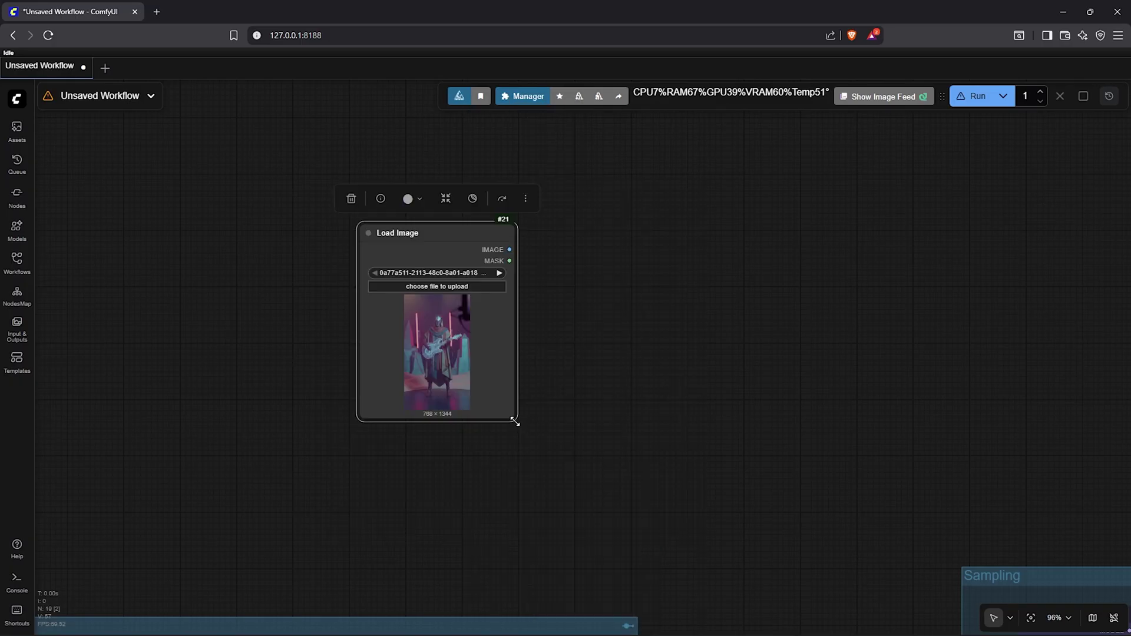
left_click_drag(514, 419, 579, 551)
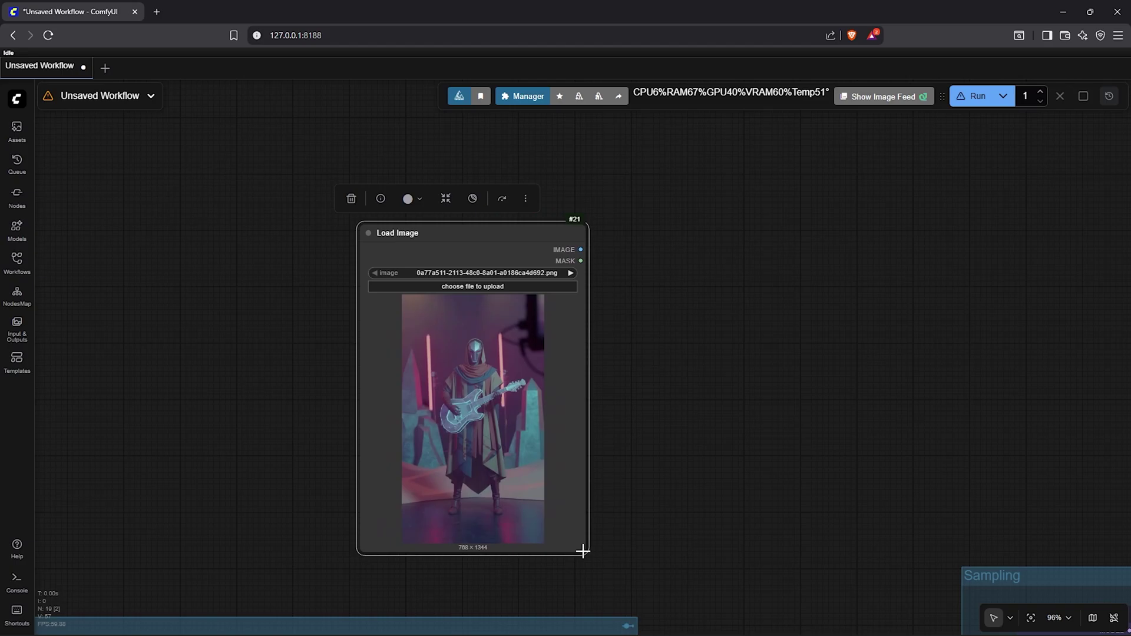
Step: Drag the red-clad dirt bike riders picture from File Explorer into the Load Image node
key("alt+Tab")
left_click_drag(688, 306, 463, 370)
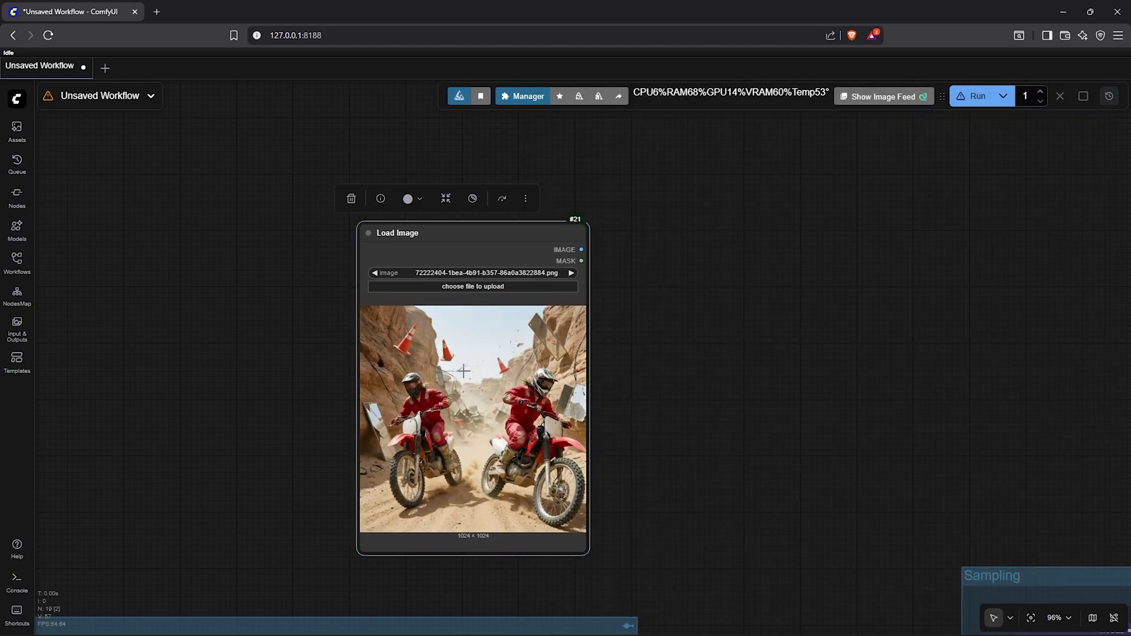
left_click_drag(647, 293, 560, 255)
Step: Add an ImageScaleToTotalPixels node fed by the motorbike Load Image, with upscale_method set to area
double_click(596, 243)
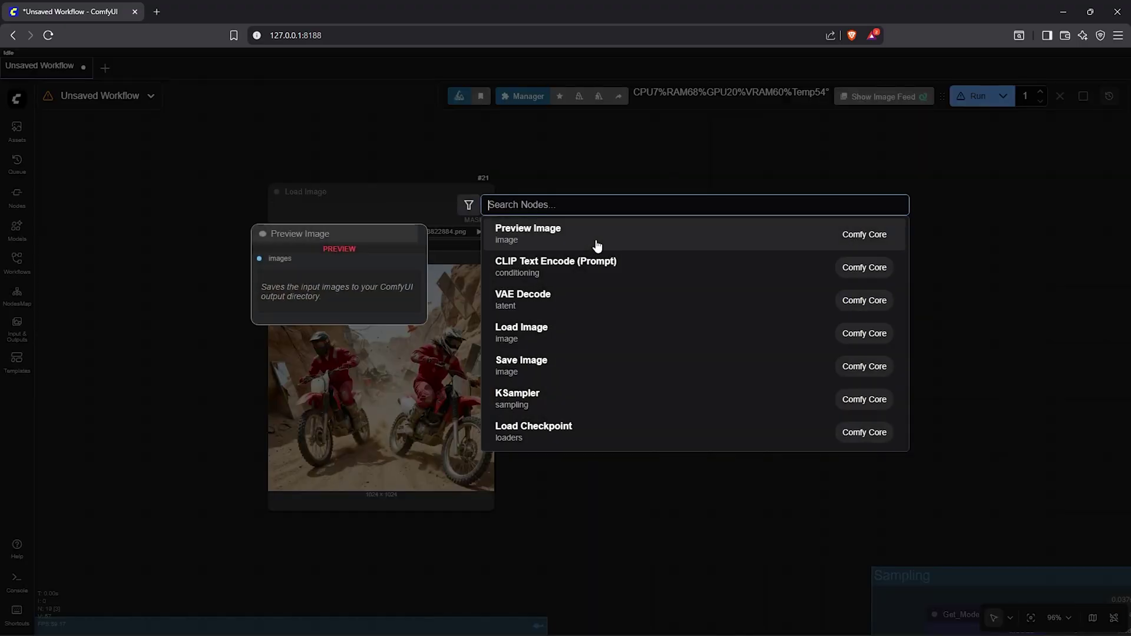
type("imagescale")
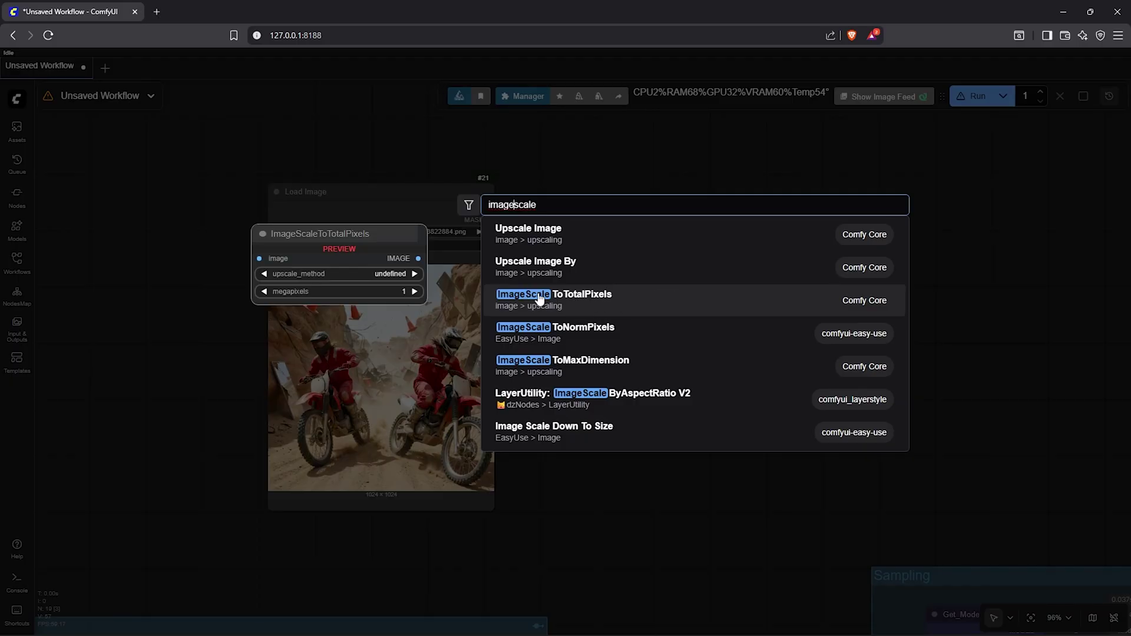
left_click(626, 301)
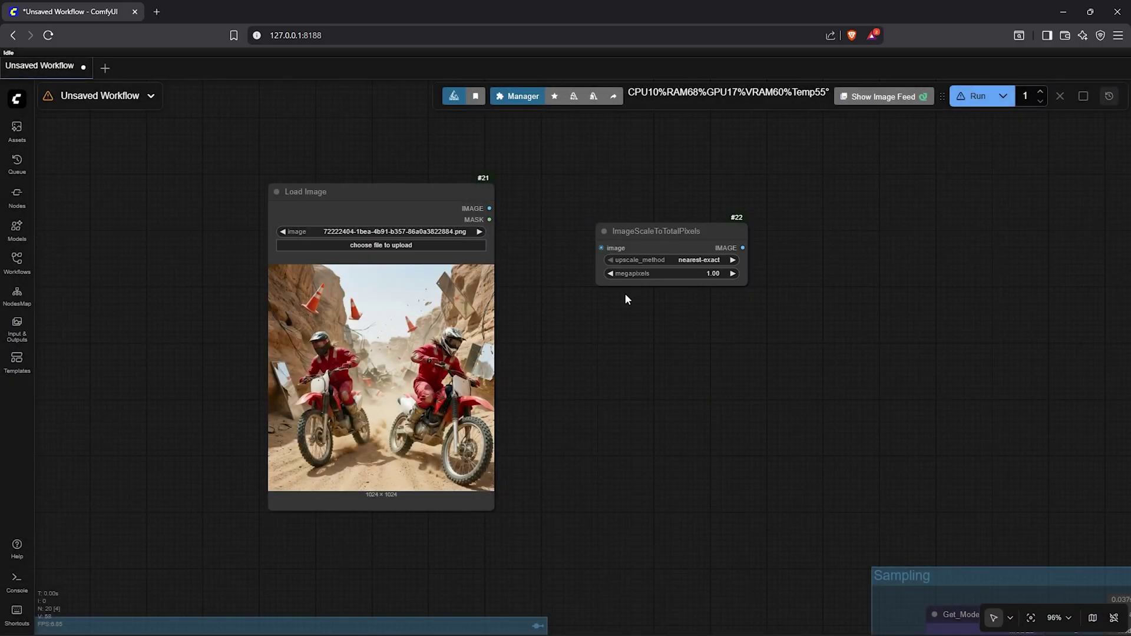
left_click_drag(629, 211, 560, 208)
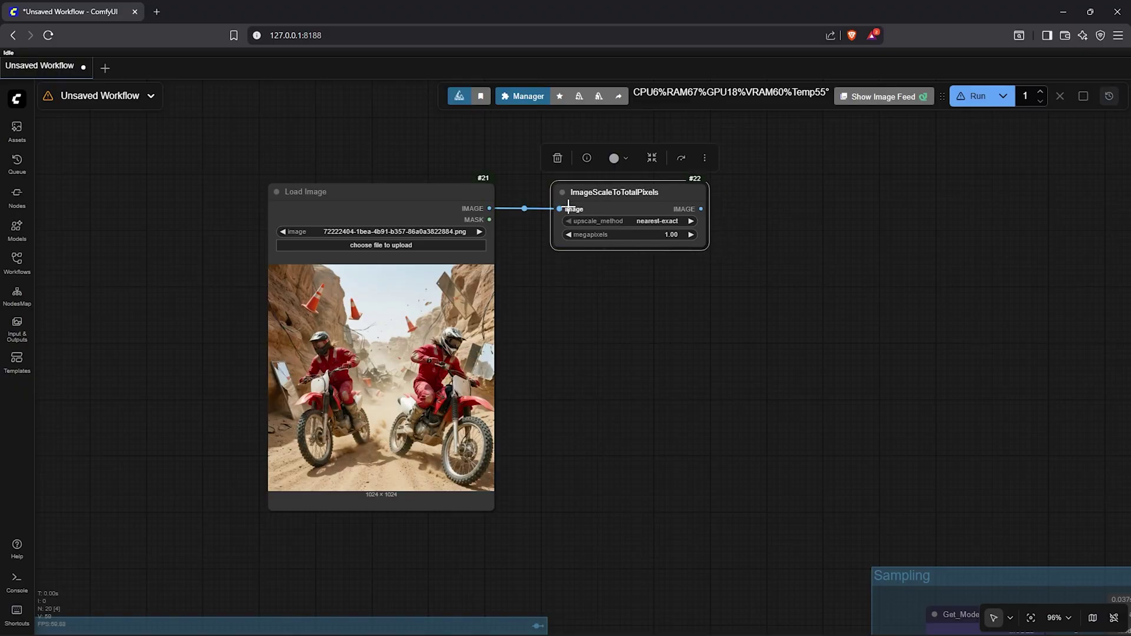
left_click_drag(707, 249, 774, 252)
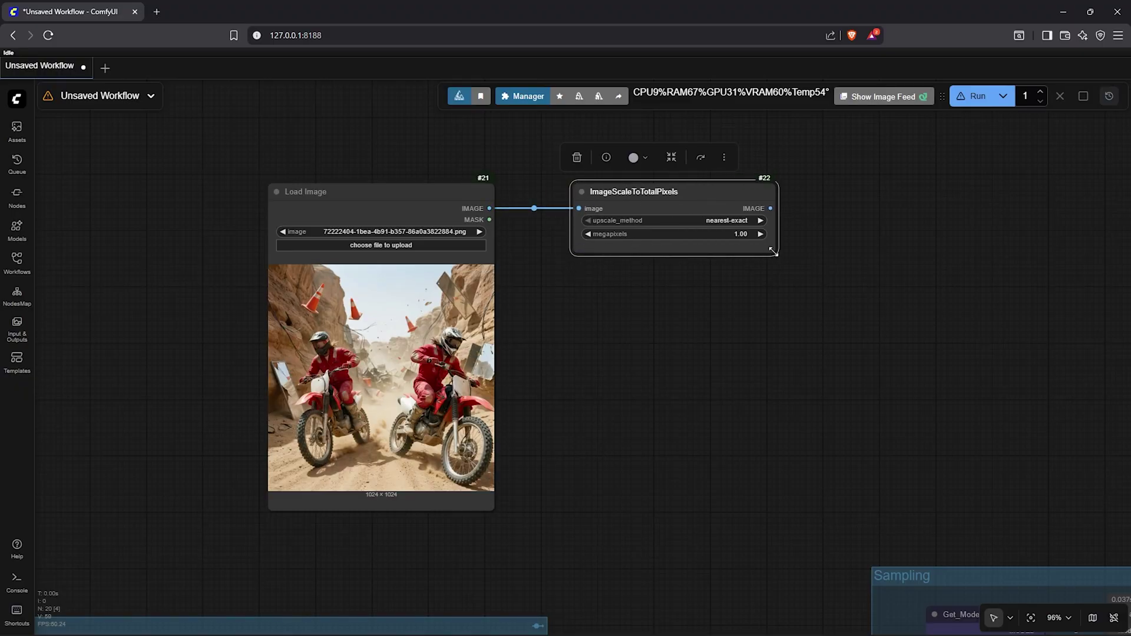
left_click(712, 220)
left_click(731, 262)
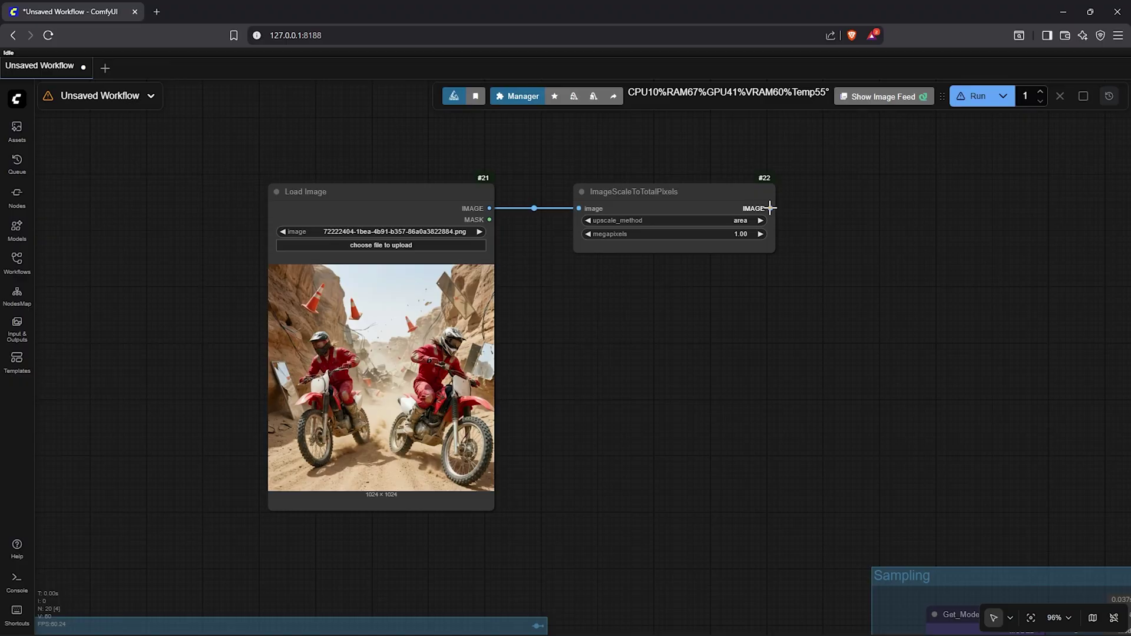
Step: Feed the scaled image into a new VAE Encode node
left_click_drag(820, 210, 825, 209)
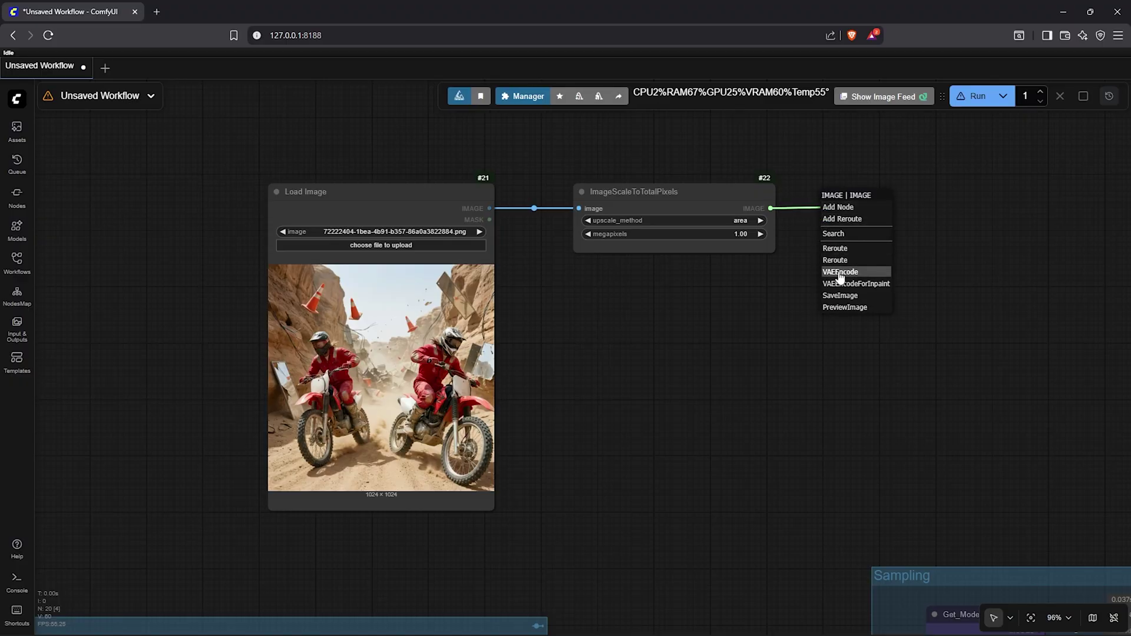
left_click(864, 272)
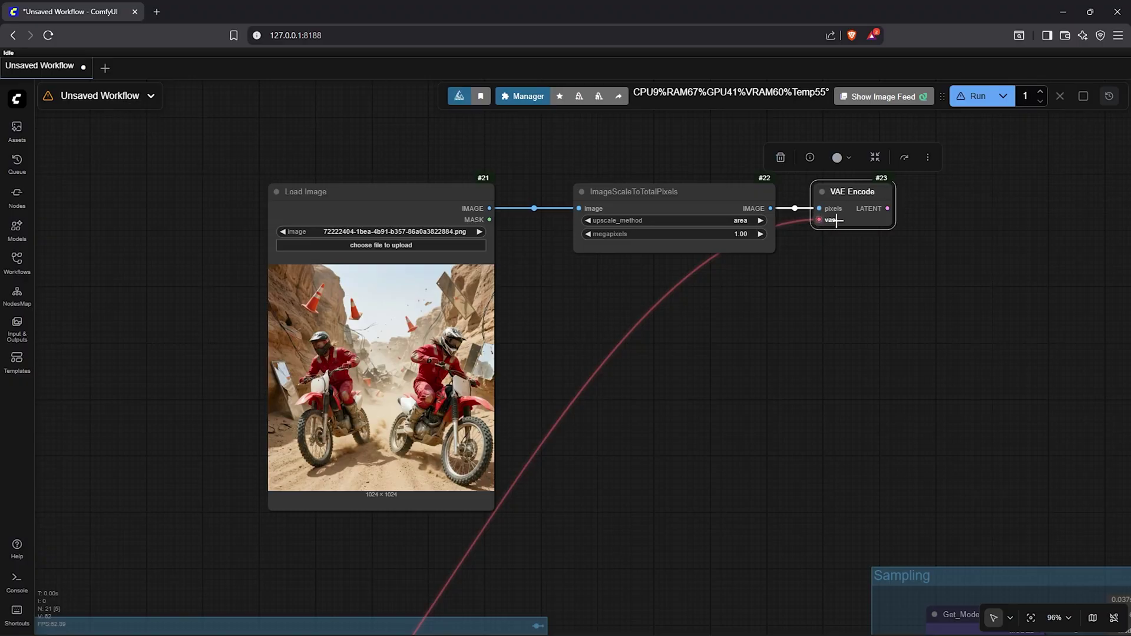
left_click(855, 190)
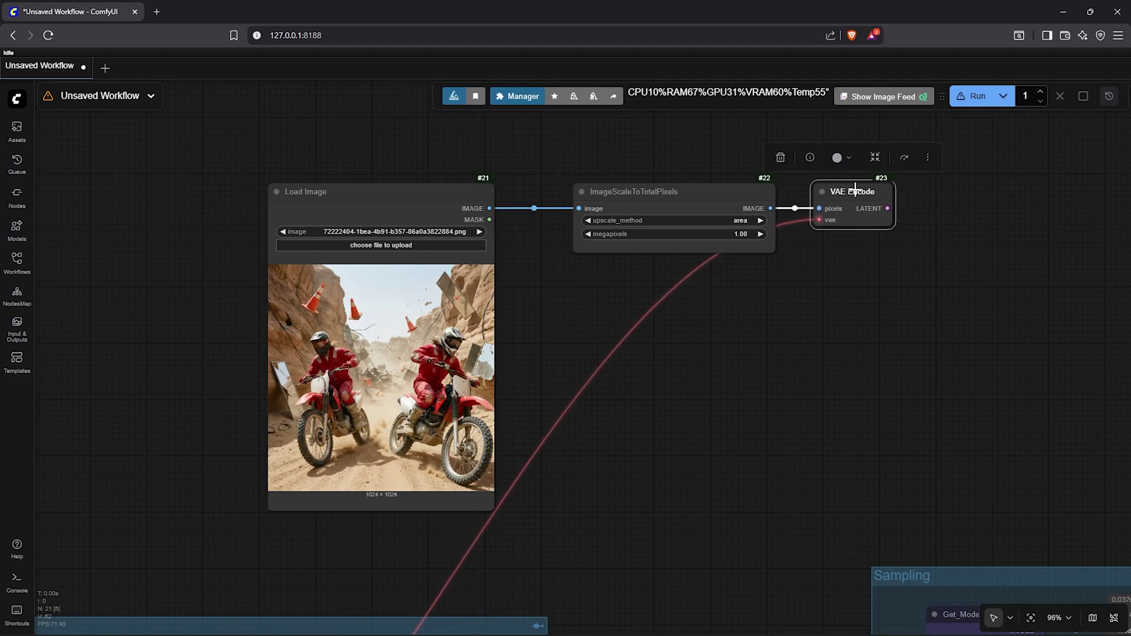
left_click_drag(834, 287, 732, 283)
Step: Add a ReferenceLatent node fed by VAE Encode's latent, stacked below the scaling node
double_click(732, 283)
type("ref")
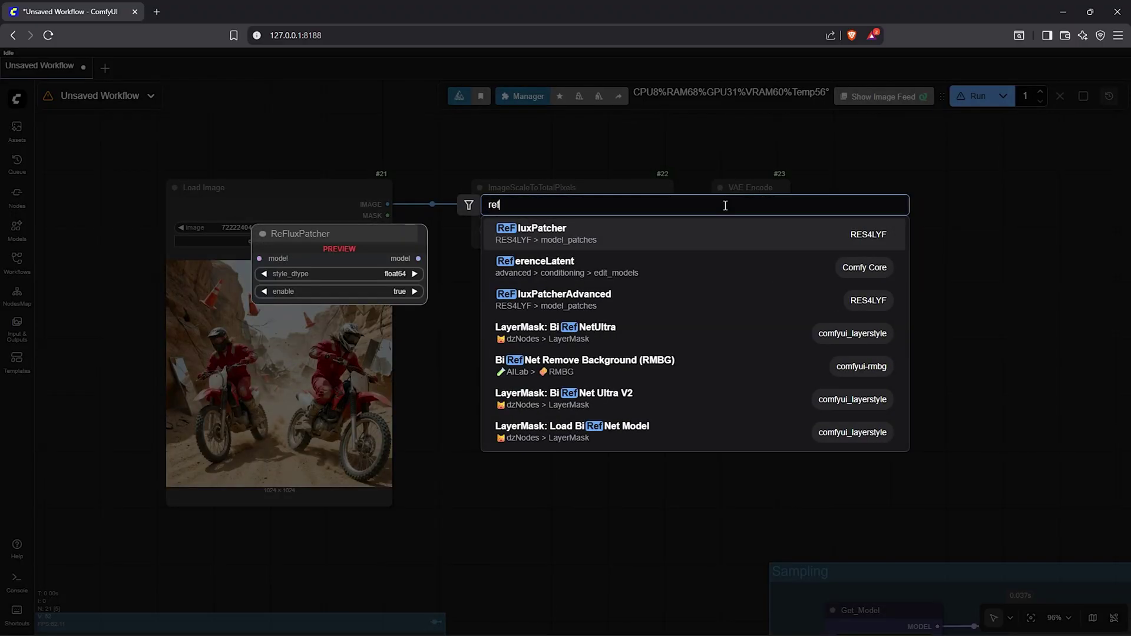
type("rence latent")
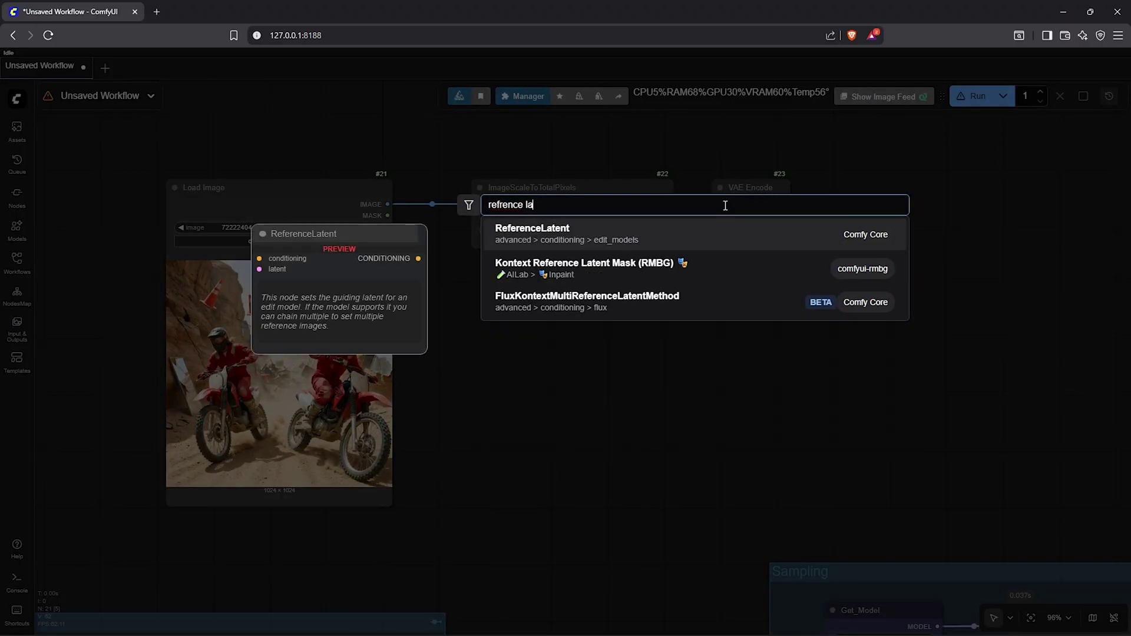
left_click(600, 240)
left_click_drag(785, 204, 818, 205)
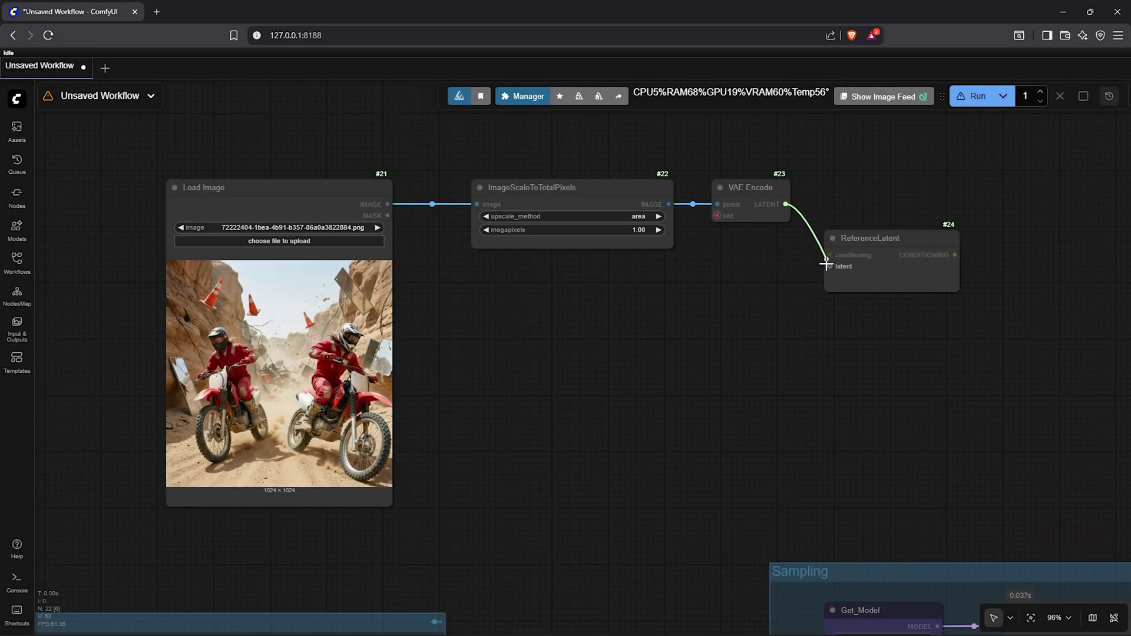
left_click_drag(826, 263, 830, 266)
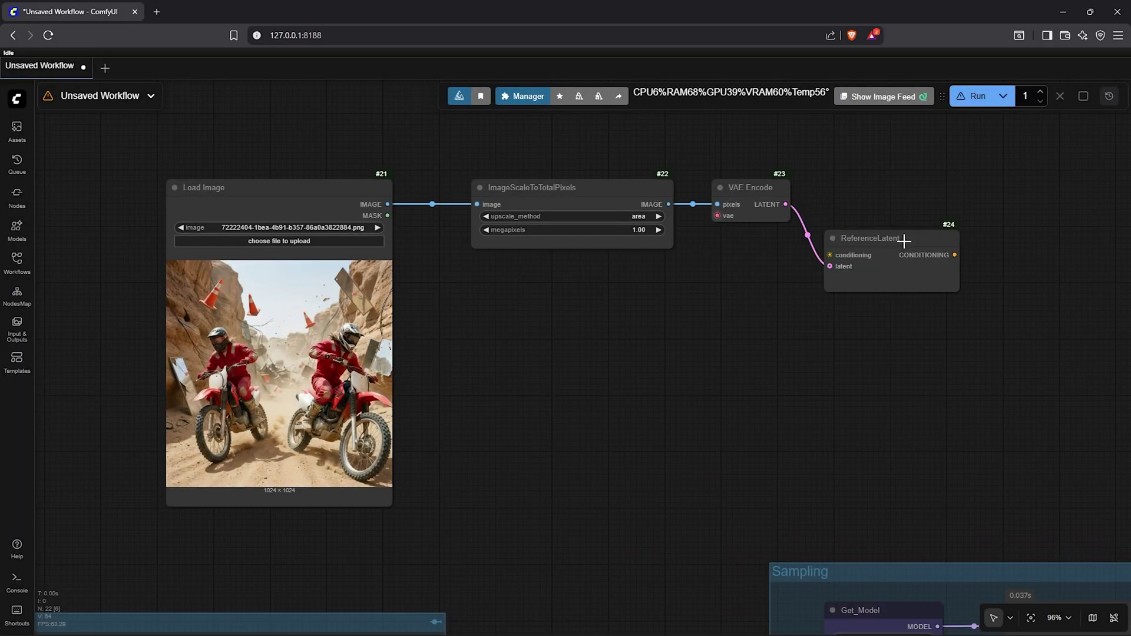
left_click_drag(754, 187, 580, 280)
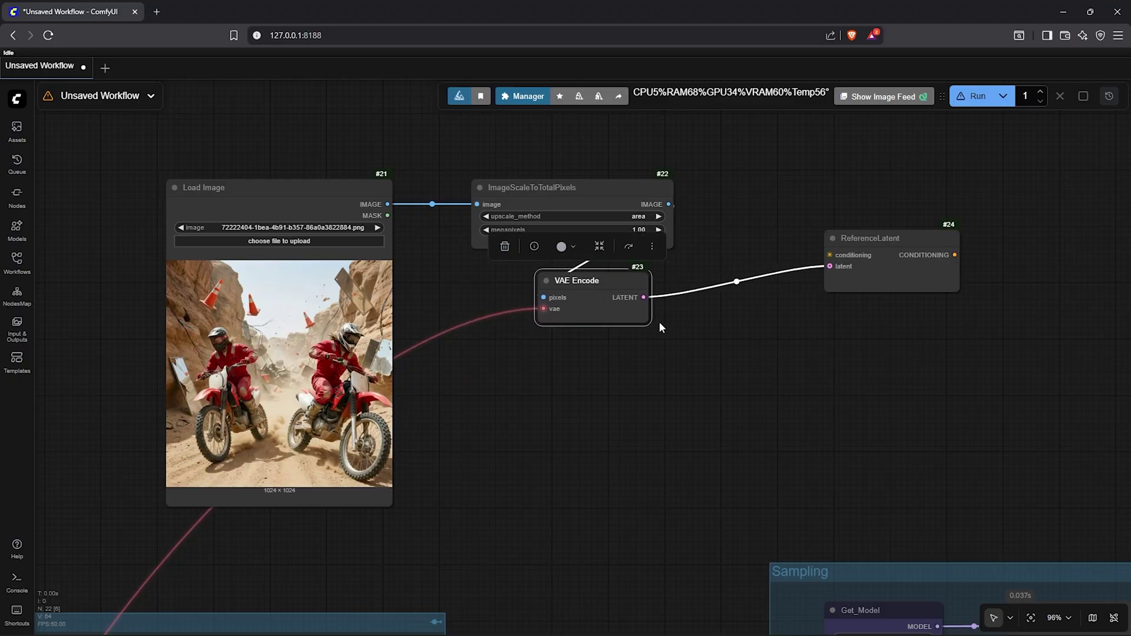
left_click_drag(955, 284, 675, 404)
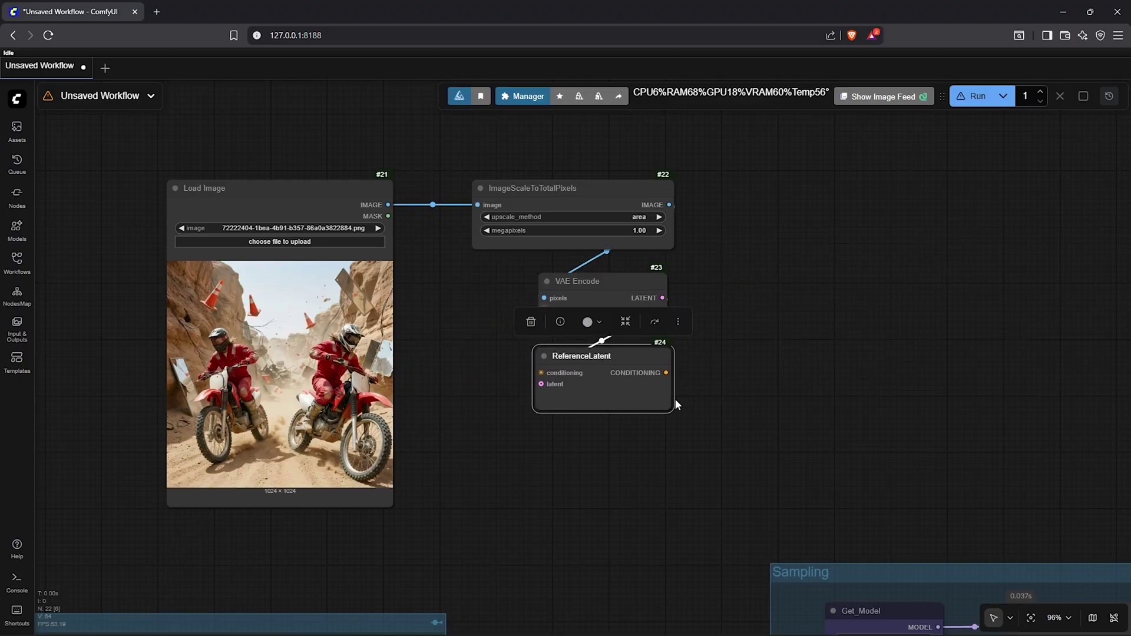
Step: Wrap the four image nodes in a new group titled 'Load Image'
left_click_drag(103, 125, 779, 545)
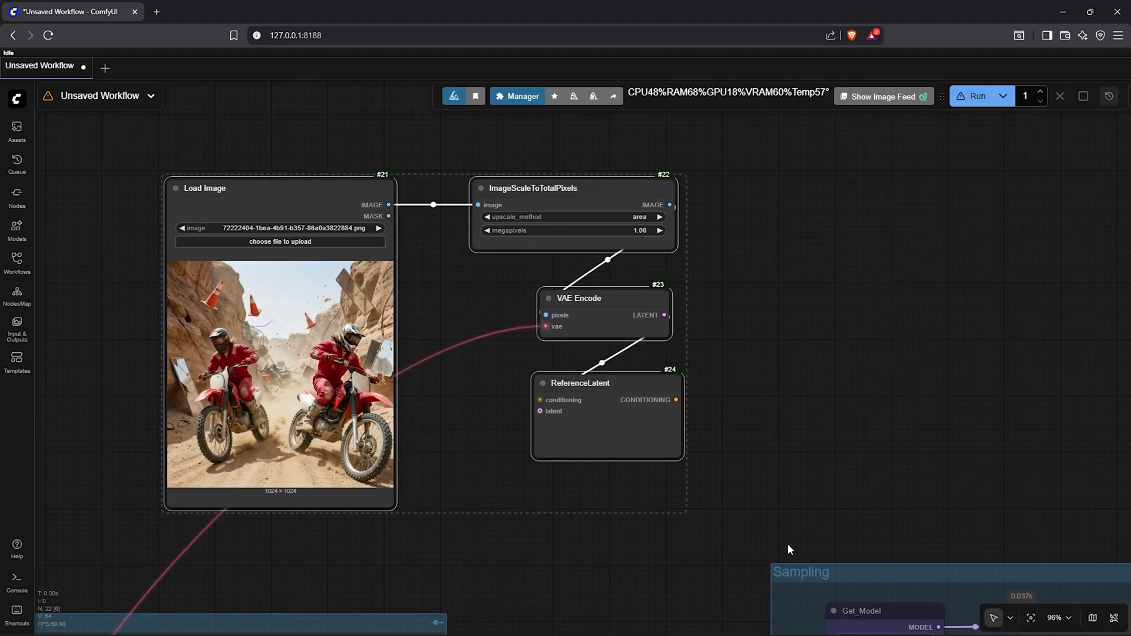
right_click(461, 373)
left_click(510, 469)
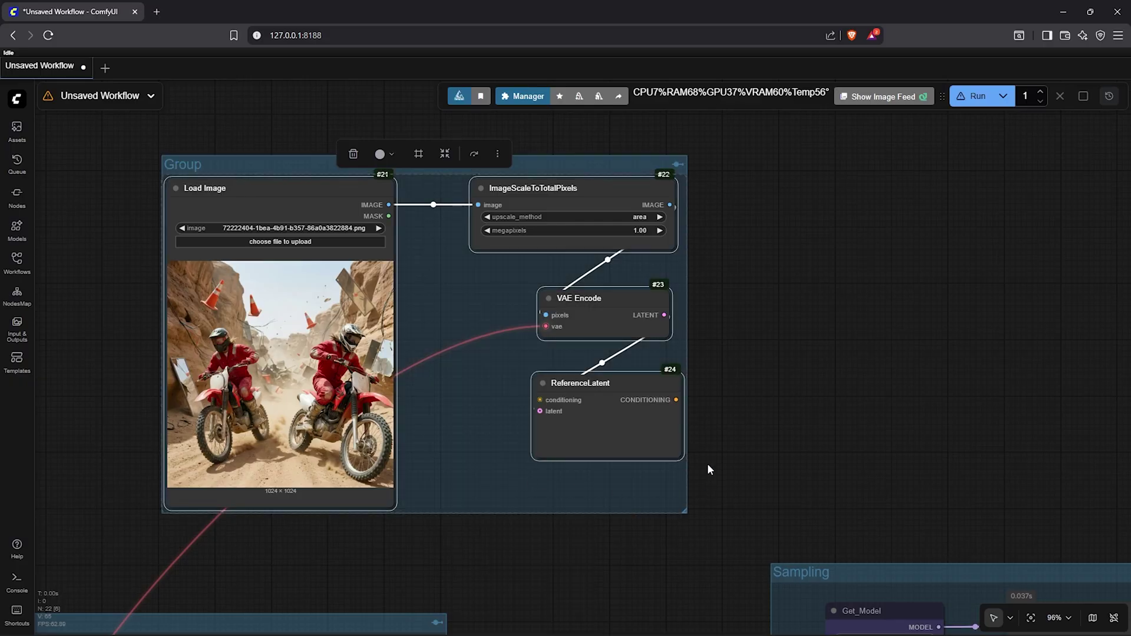
left_click(186, 166)
double_click(186, 165)
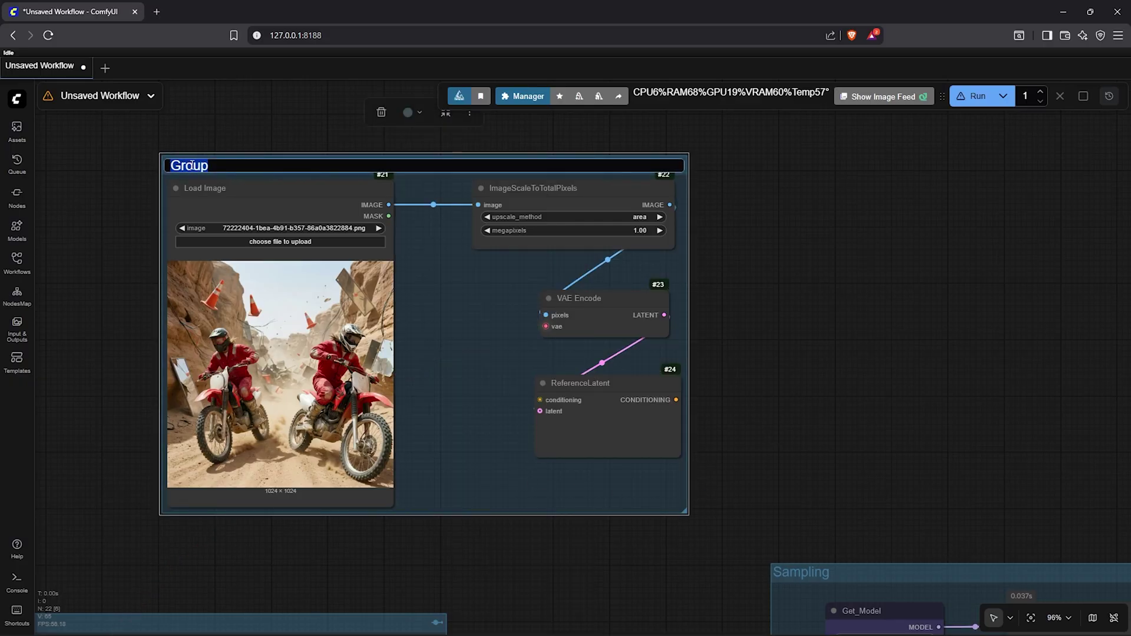
type("Load Image 1")
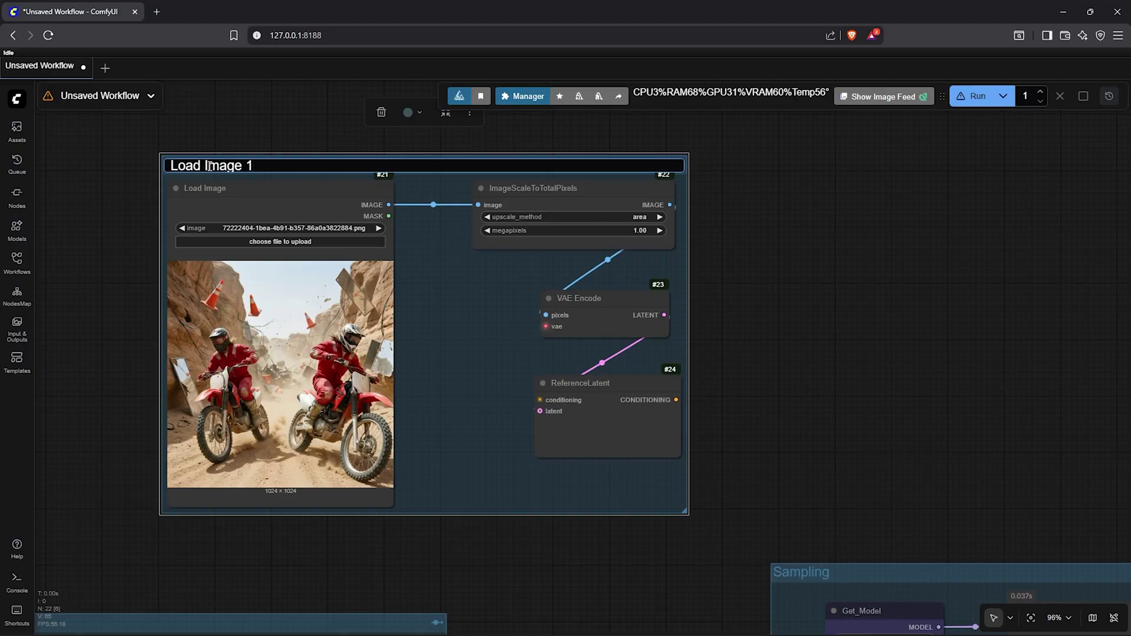
Step: Reroute FluxGuidance conditioning through the Load Image 1 ReferenceLatent into BasicGuider's conditioning
left_click(768, 397)
scroll(769, 396, "down", 10)
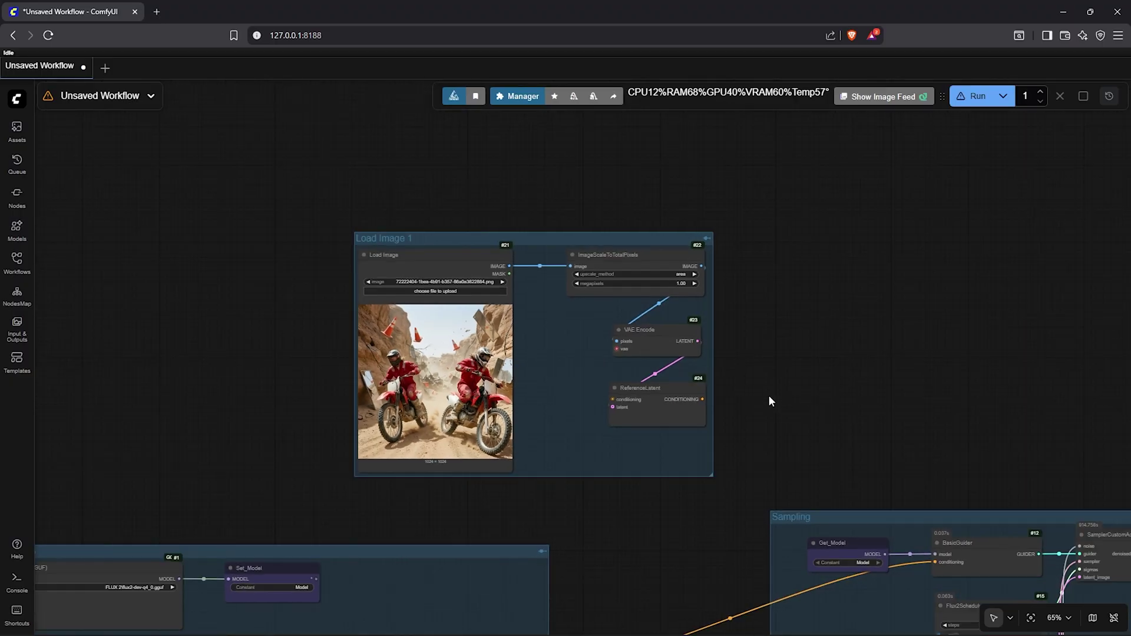
left_click_drag(780, 386, 694, 298)
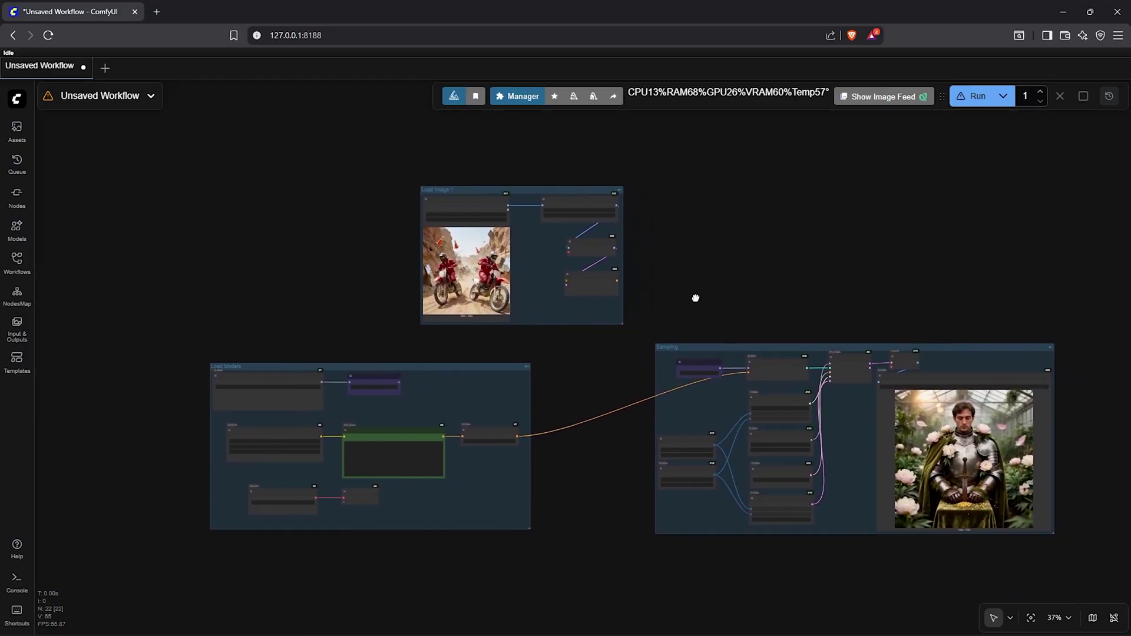
scroll(694, 298, "up", 2)
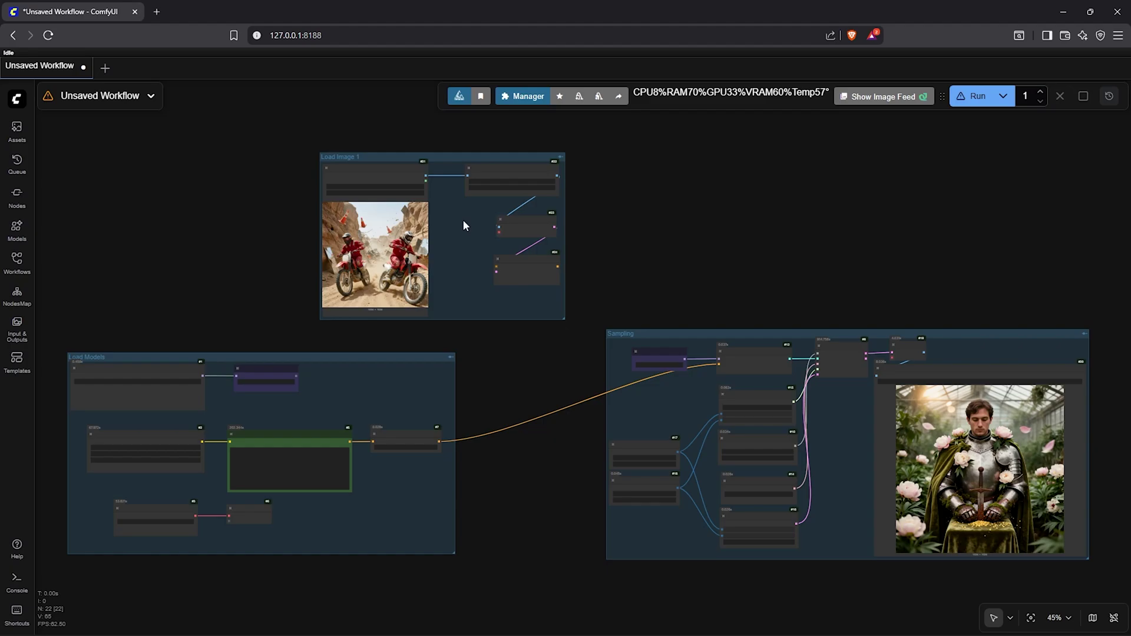
scroll(542, 215, "up", 4)
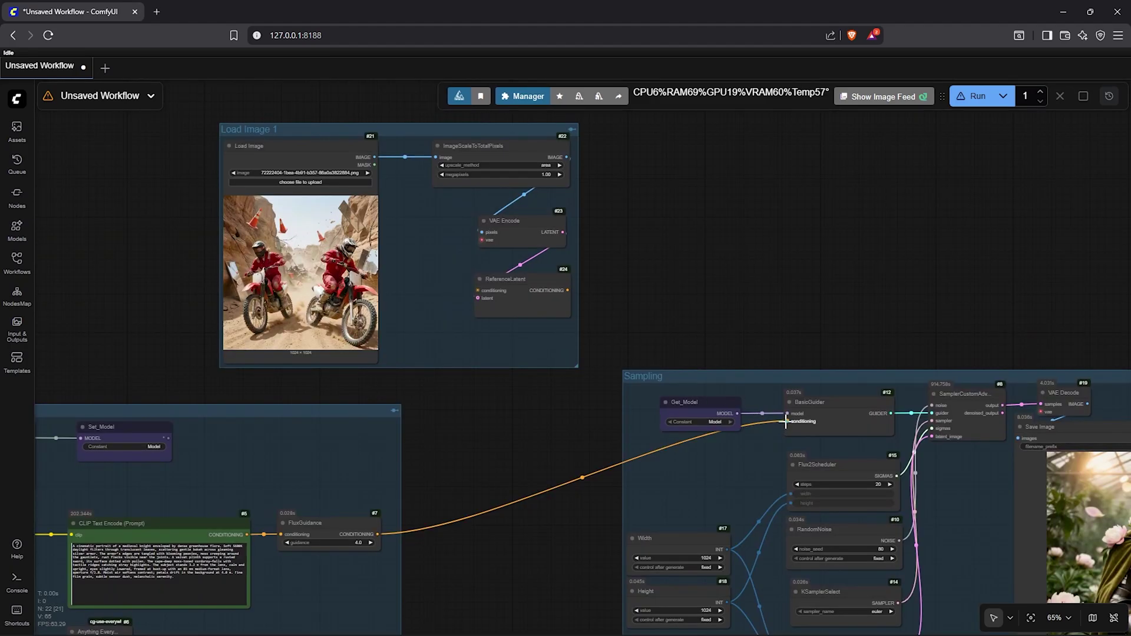
left_click_drag(787, 421, 477, 289)
scroll(477, 290, "up", 2)
left_click_drag(587, 290, 854, 451)
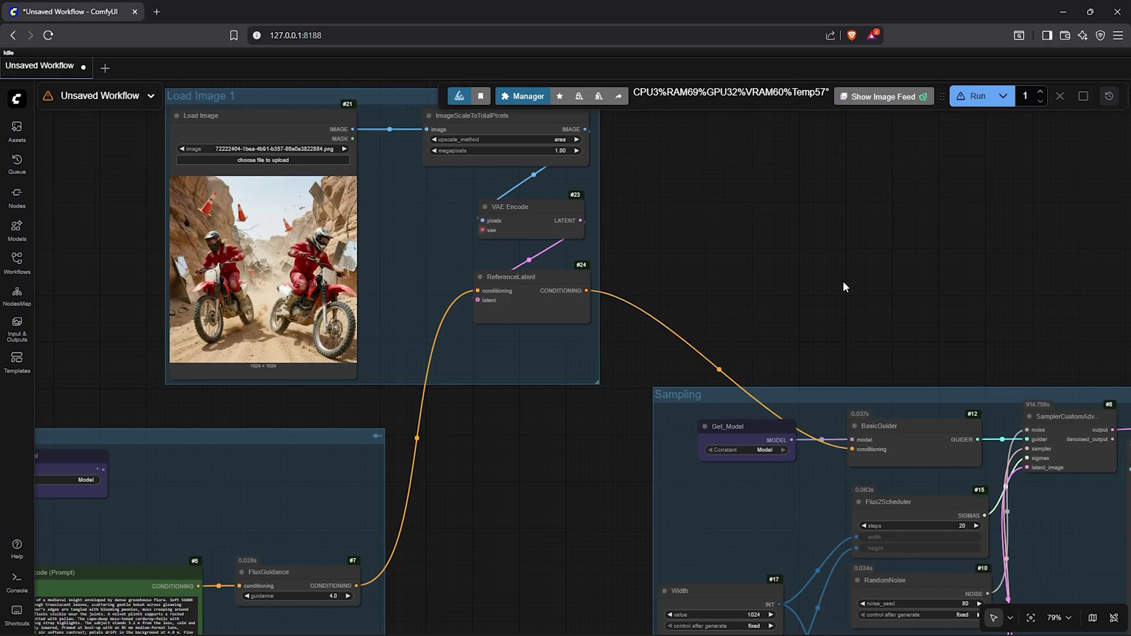
scroll(842, 287, "down", 2)
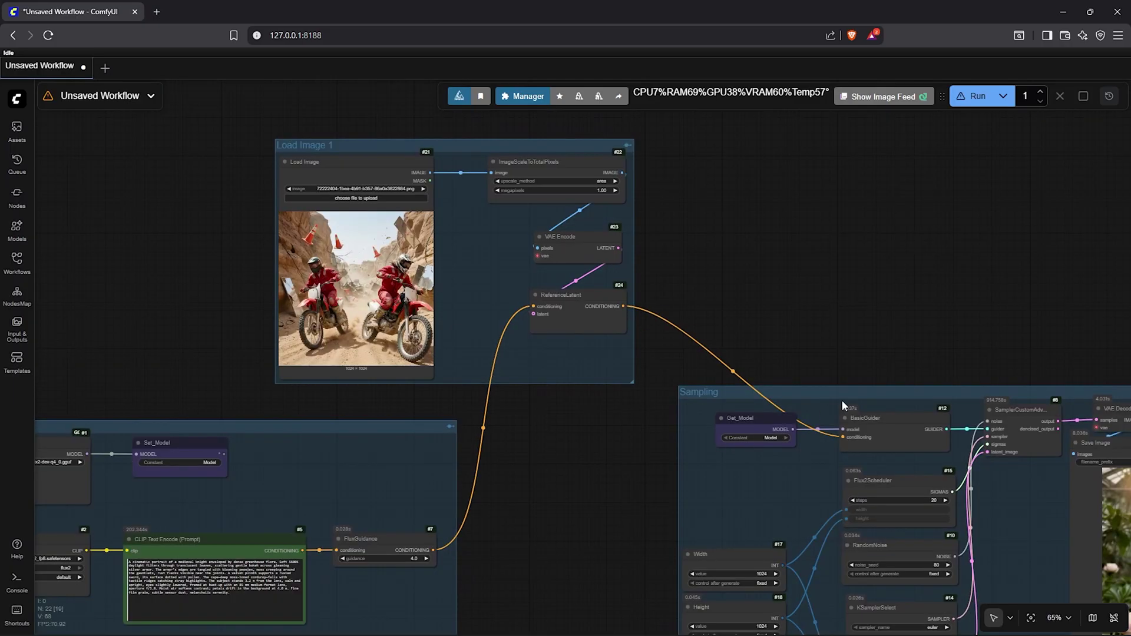
scroll(807, 399, "down", 1)
left_click_drag(467, 167, 464, 151)
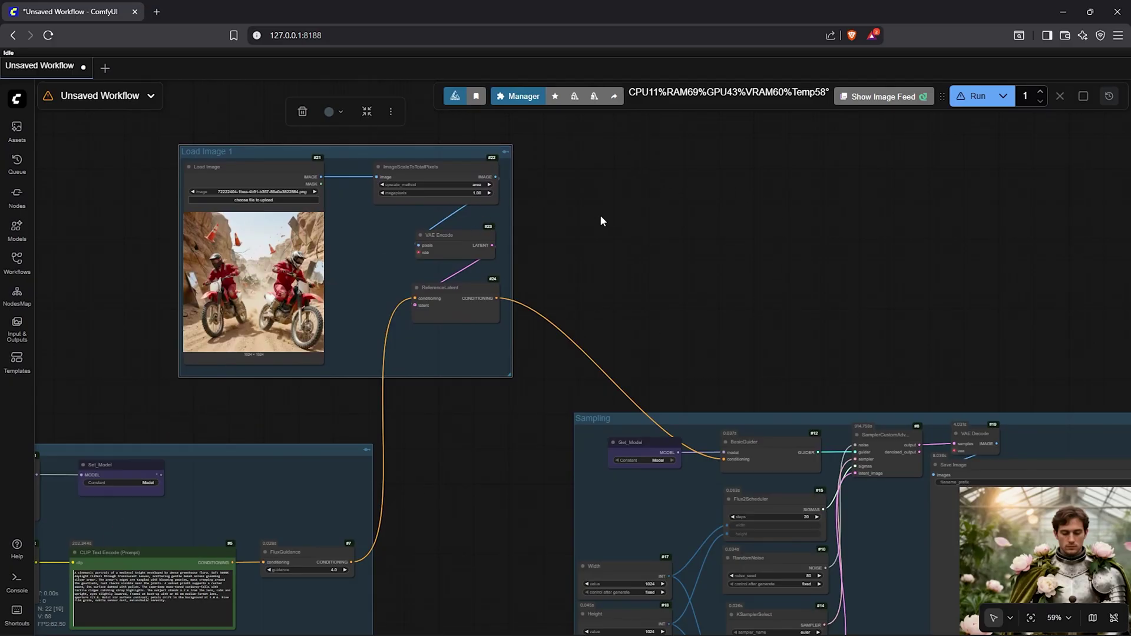
Step: Duplicate the Load Image 1 nodes with their links and load the veiled woman picture into the copy
left_click_drag(156, 145, 523, 376)
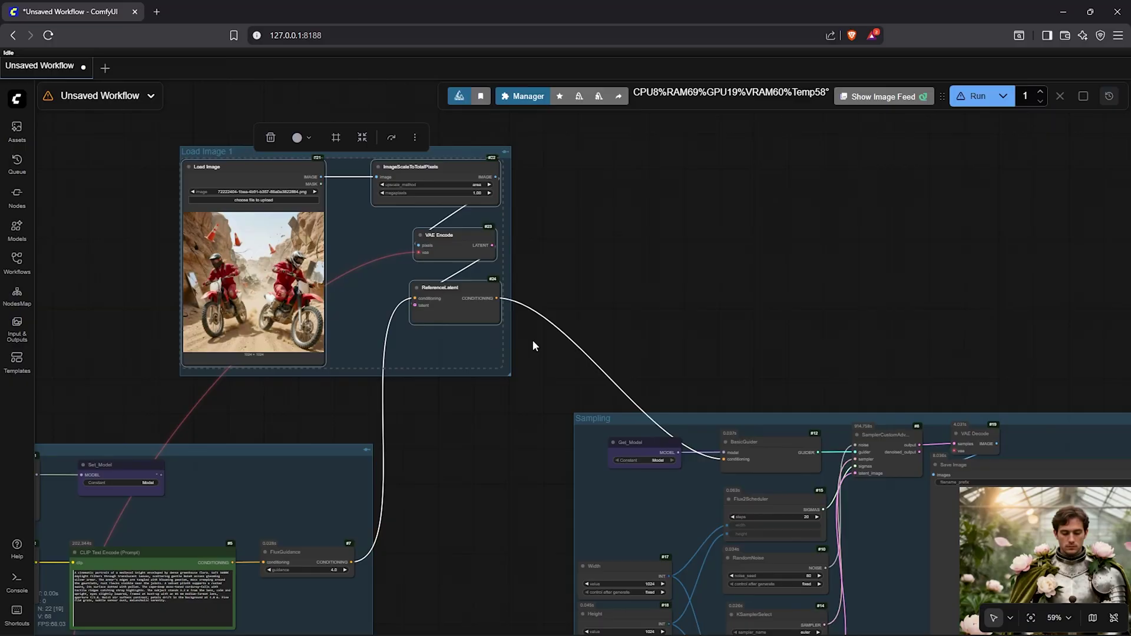
key("ctrl+v")
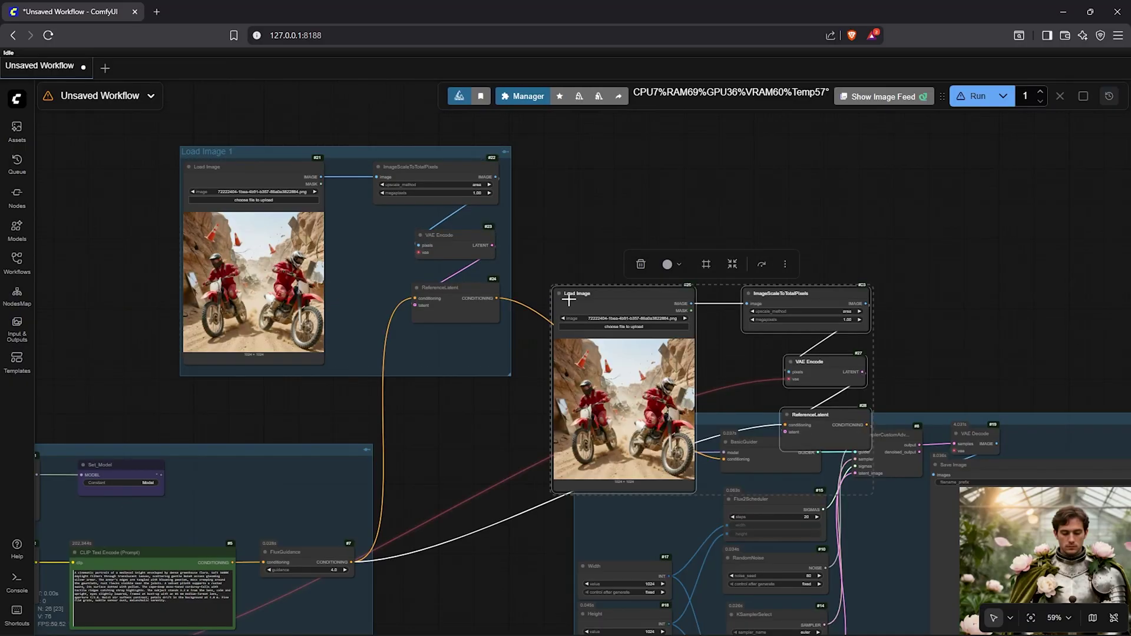
left_click_drag(606, 295, 595, 167)
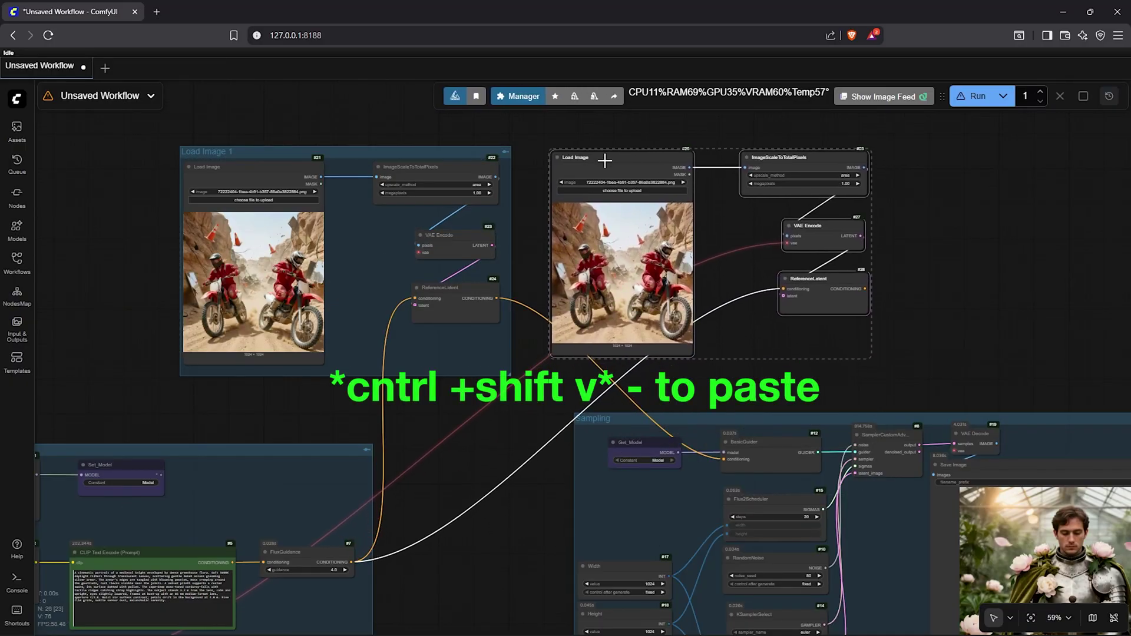
left_click(1021, 349)
left_click_drag(1021, 350, 620, 303)
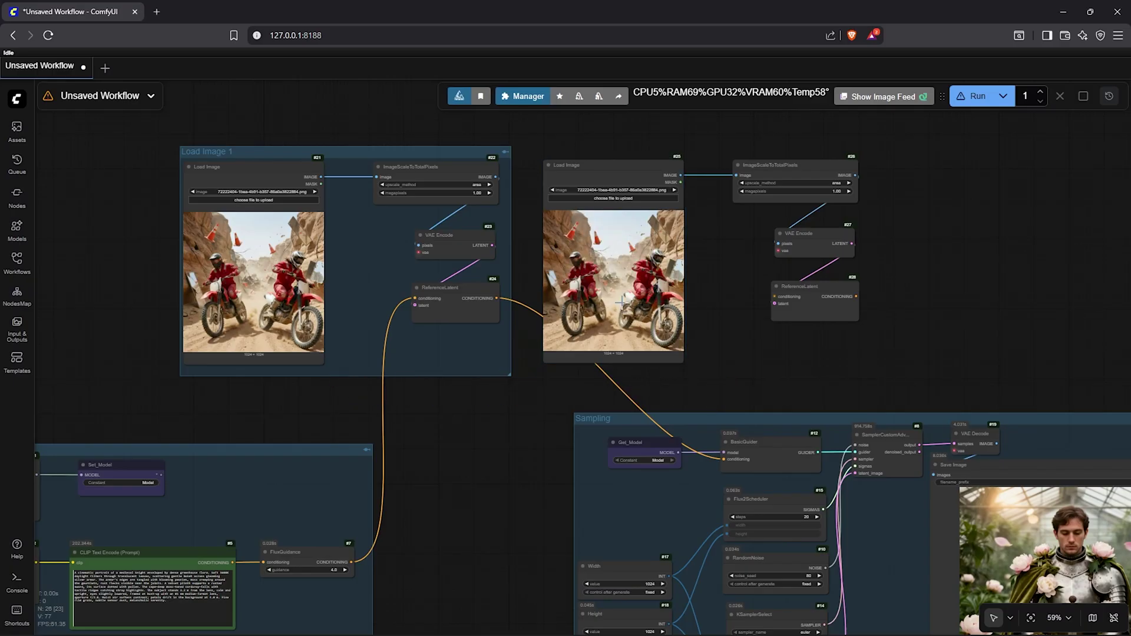
Step: Group the four copied nodes and title the group 'Loand Image 2'
left_click_drag(882, 149, 579, 373)
right_click(754, 372)
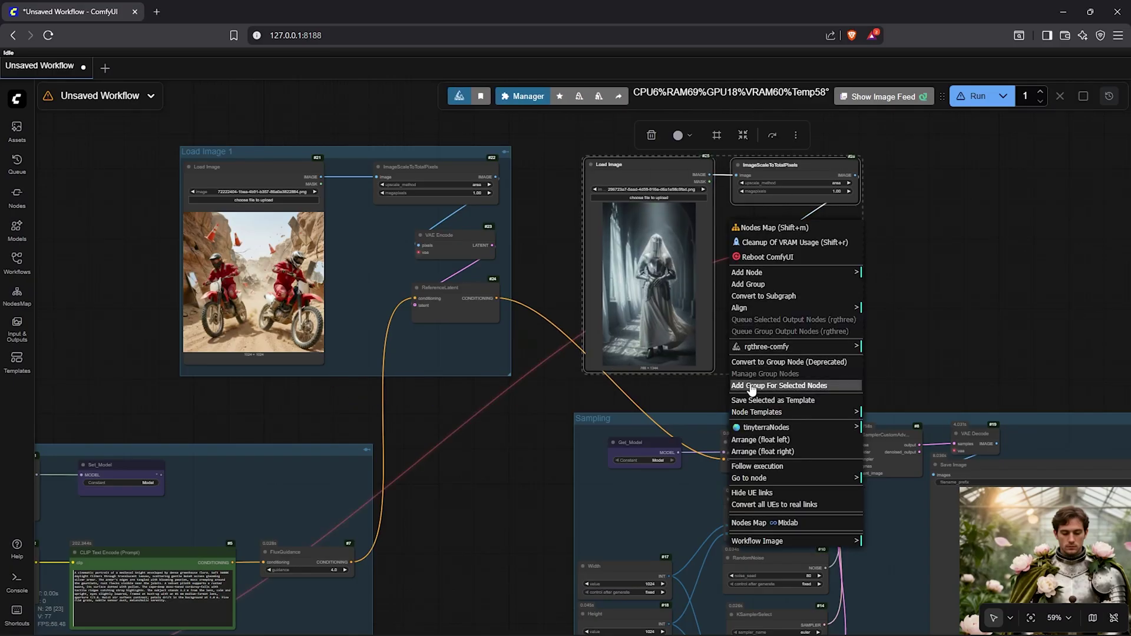
left_click(763, 387)
double_click(604, 151)
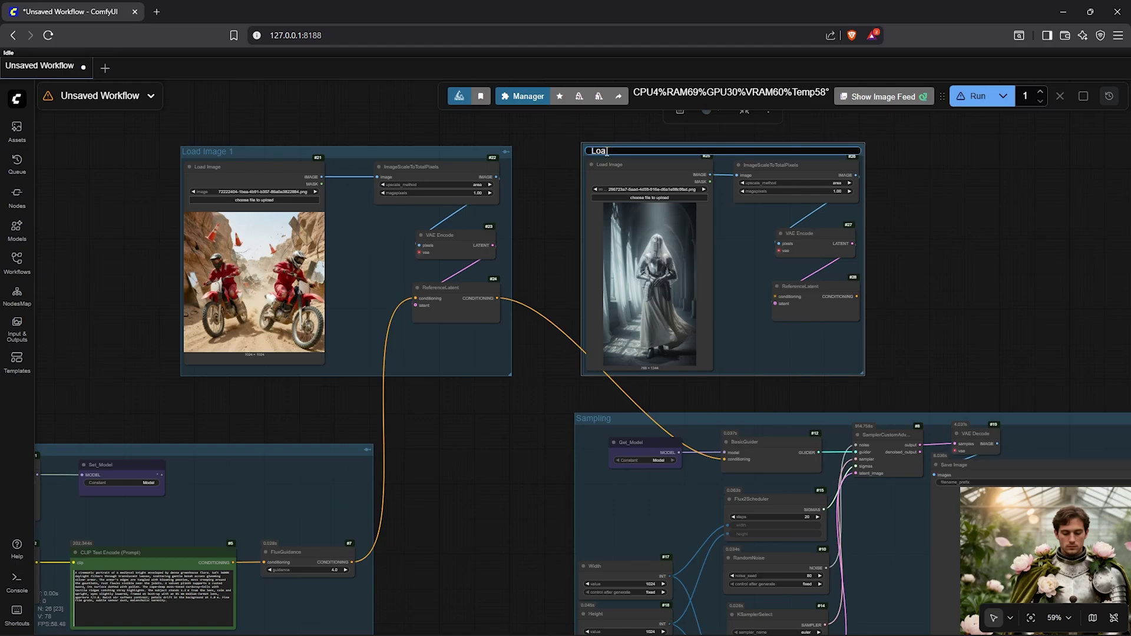
key("Return")
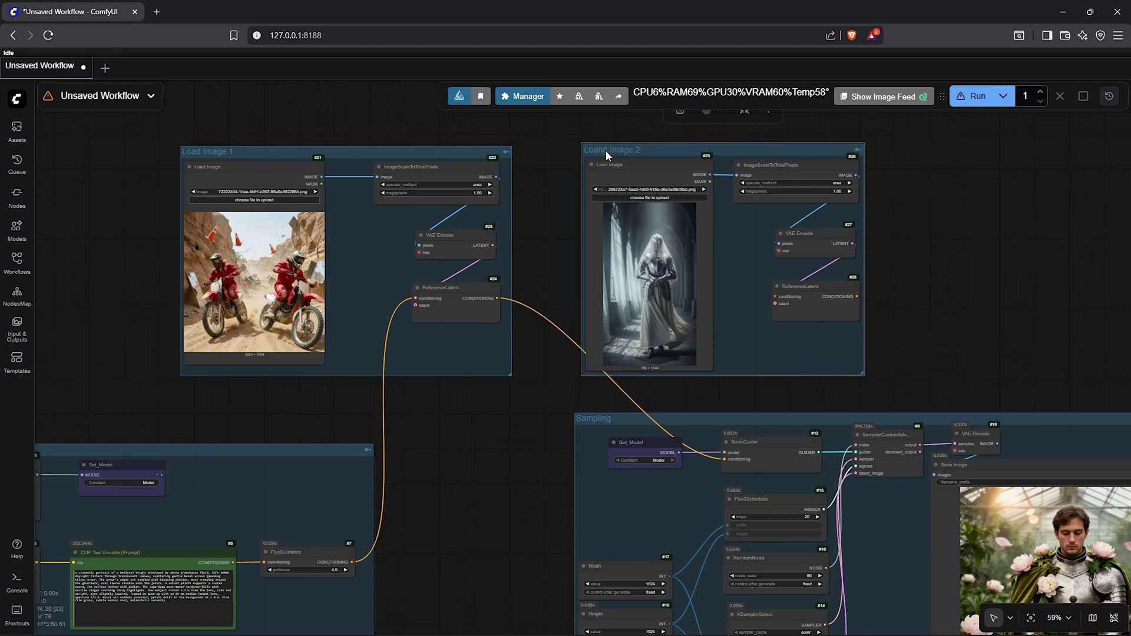
Step: Copy and paste the Loand Image 2 nodes, then load the chimp picture into the copy
left_click_drag(985, 255, 858, 255)
left_click_drag(756, 159, 406, 383)
key("ctrl+c")
key("ctrl+v")
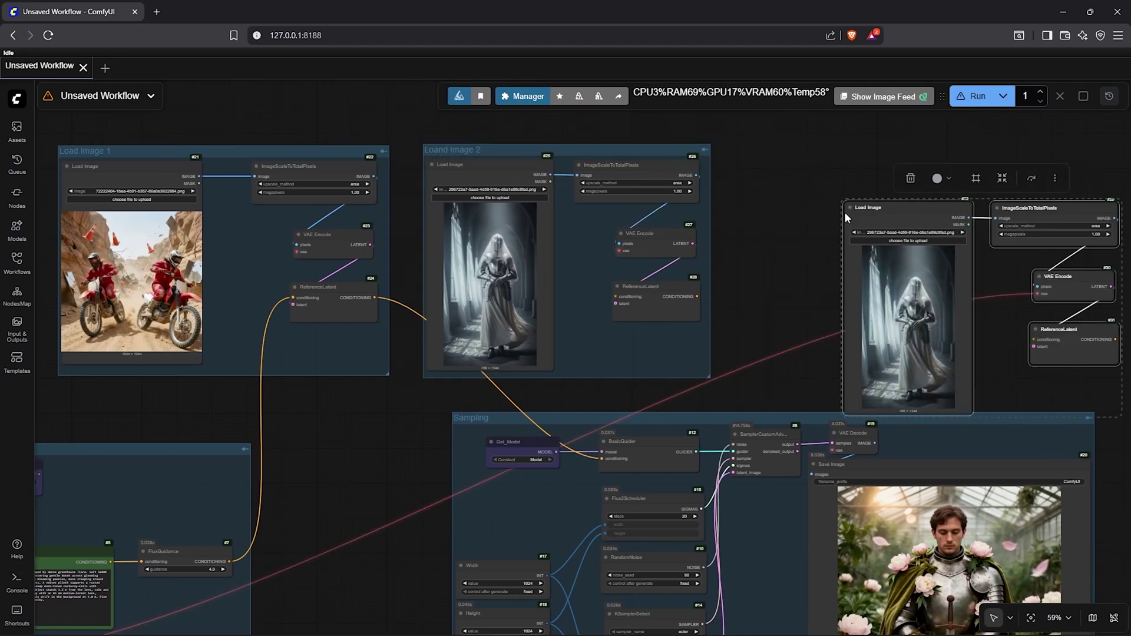
left_click_drag(889, 211, 807, 170)
left_click_drag(810, 170, 814, 172)
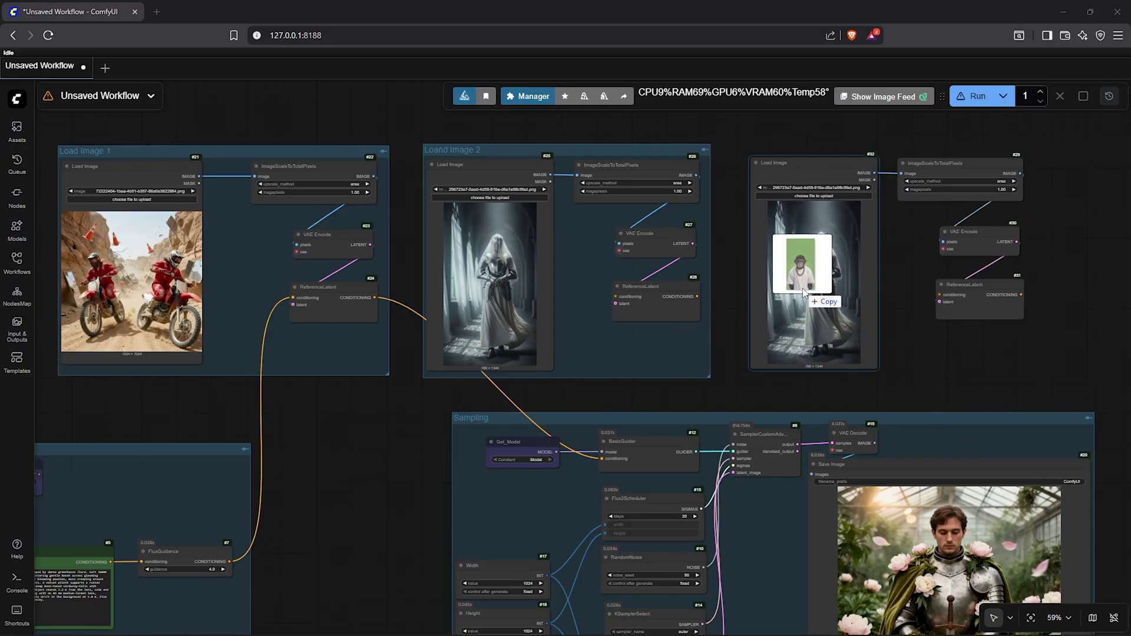
mouse_move(821, 297)
left_mouse_down()
mouse_move(822, 310)
mouse_move(825, 301)
left_mouse_up()
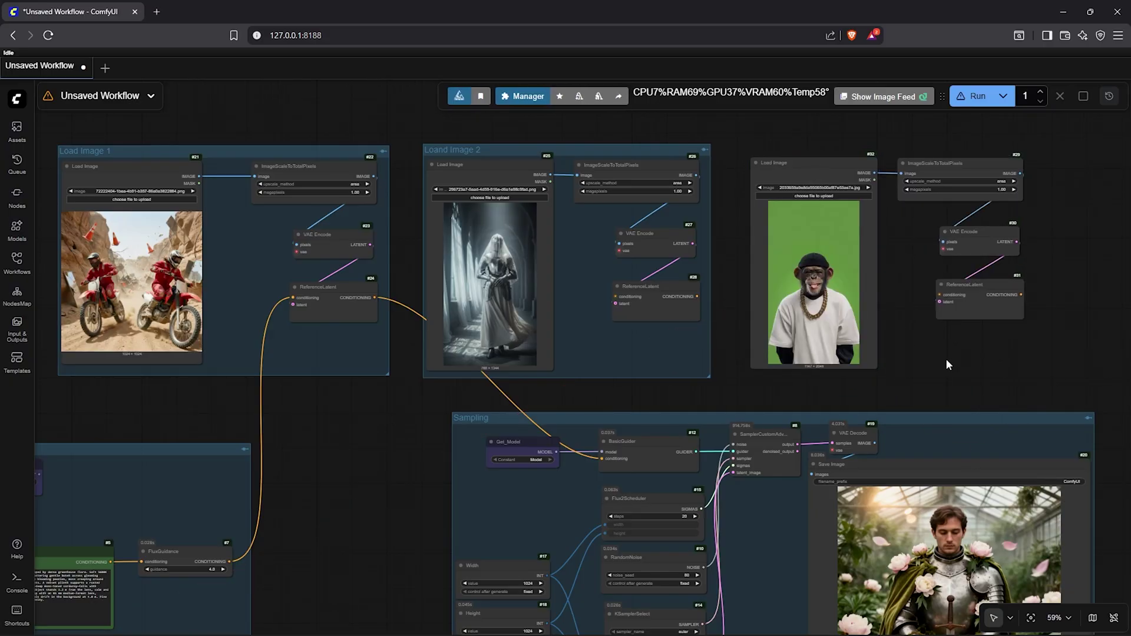
Step: Group the chimp image nodes as 'Load image 3' and line it up beside Loand Image 2
left_click_drag(735, 135, 1062, 395)
right_click(892, 385)
left_click(987, 467)
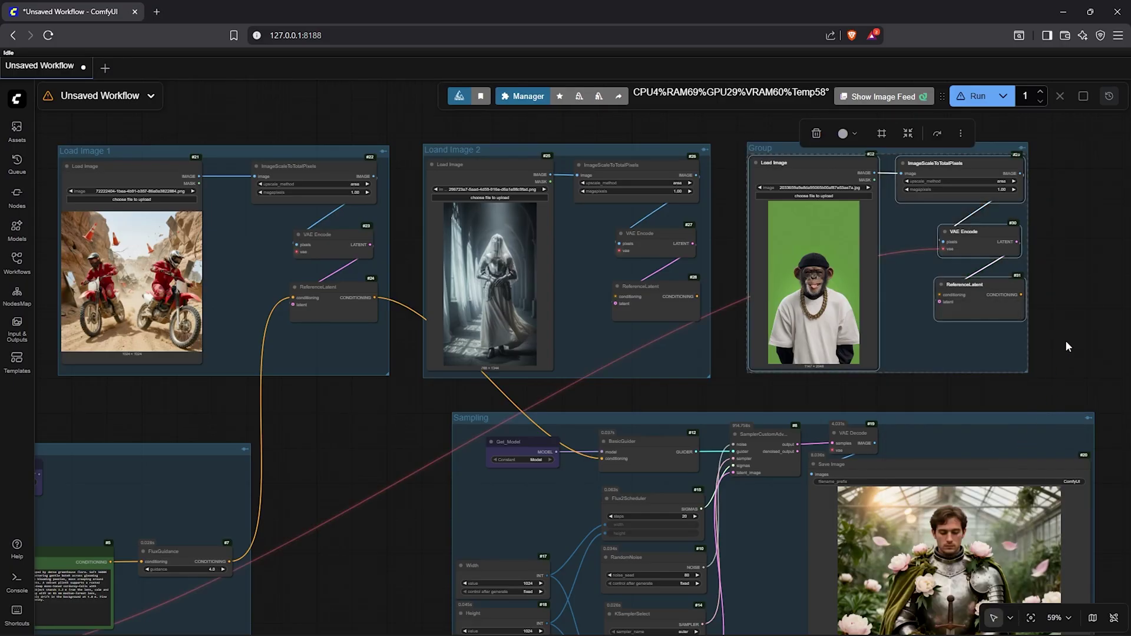
double_click(766, 144)
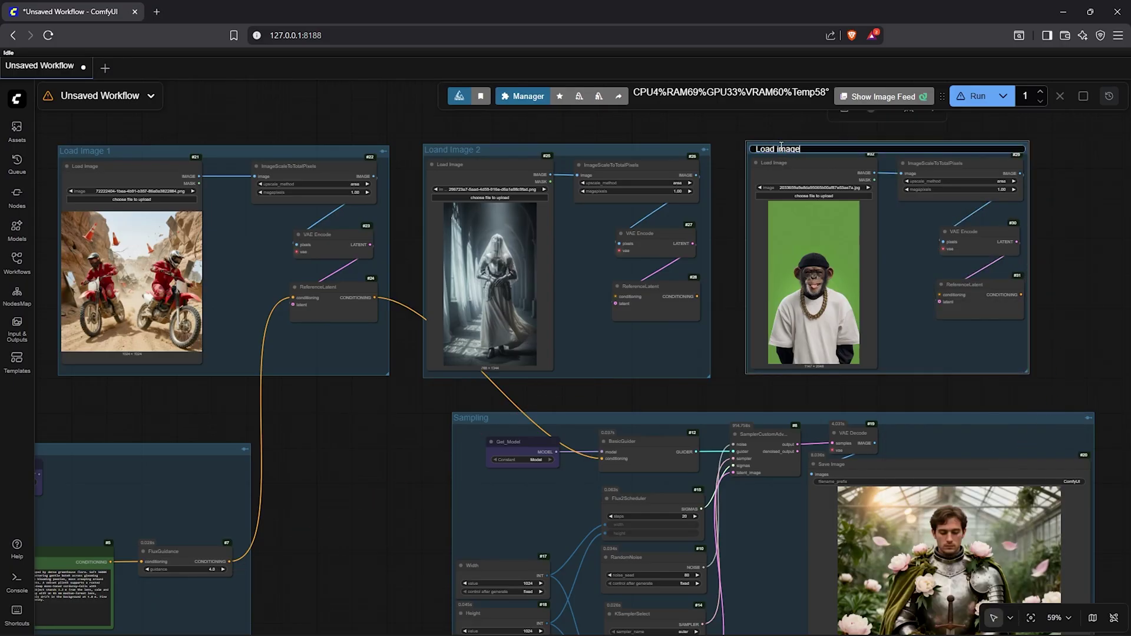
type("Load image 3")
key("Return")
left_click_drag(896, 145, 910, 155)
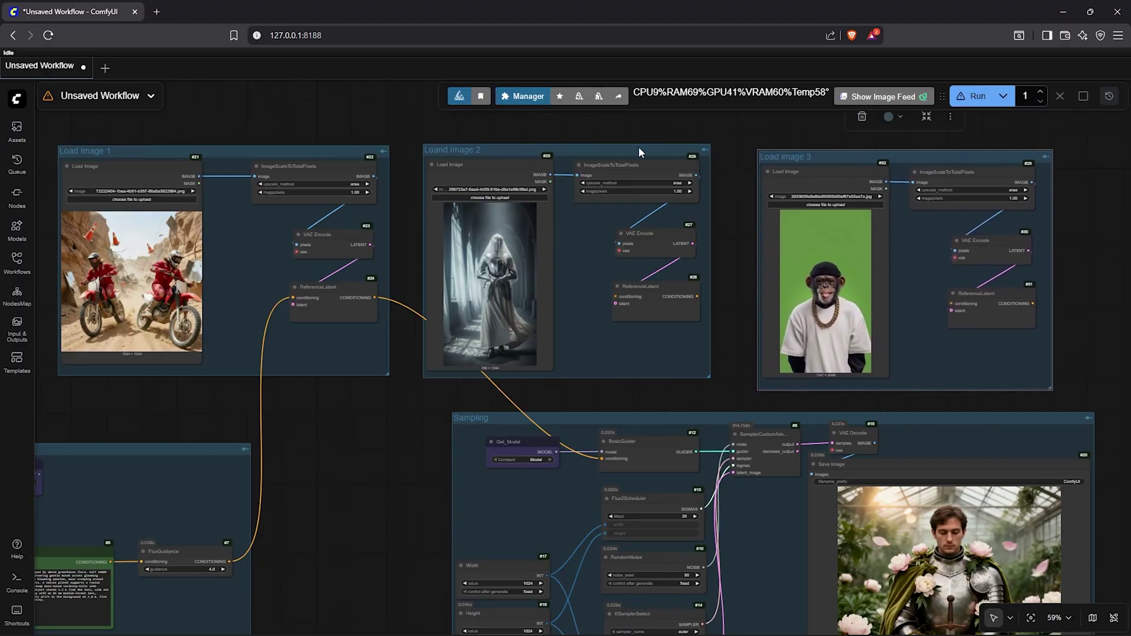
left_click_drag(635, 151, 656, 156)
Step: Chain conditioning from #24 into ReferenceLatent #28, then #31, and into BasicGuider
scroll(751, 388, "down", 3)
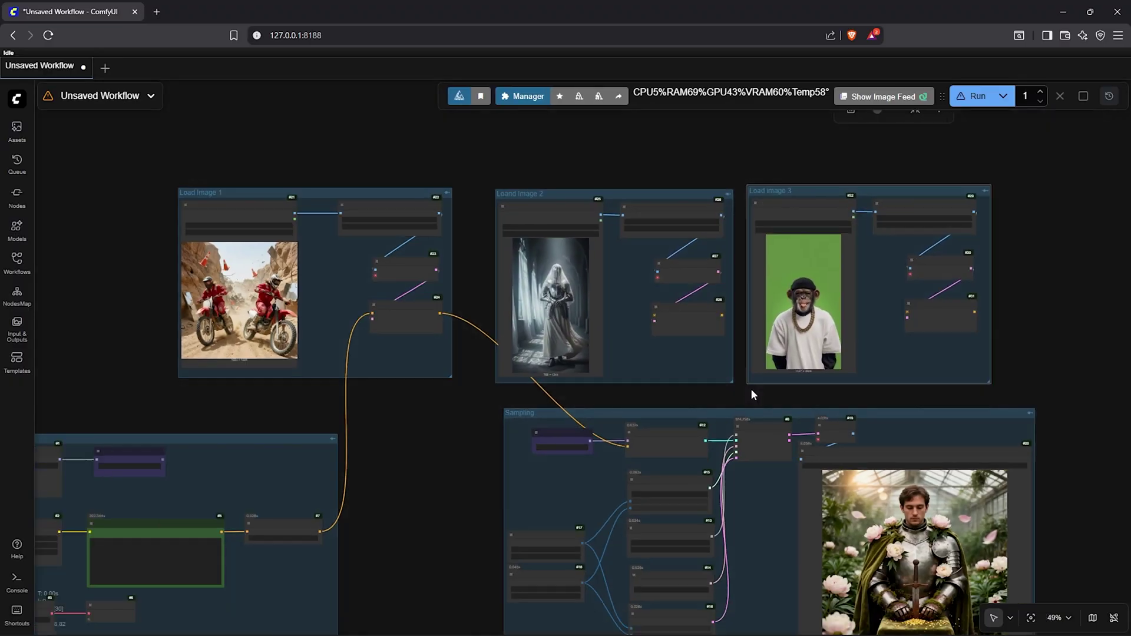
left_click_drag(758, 392, 782, 326)
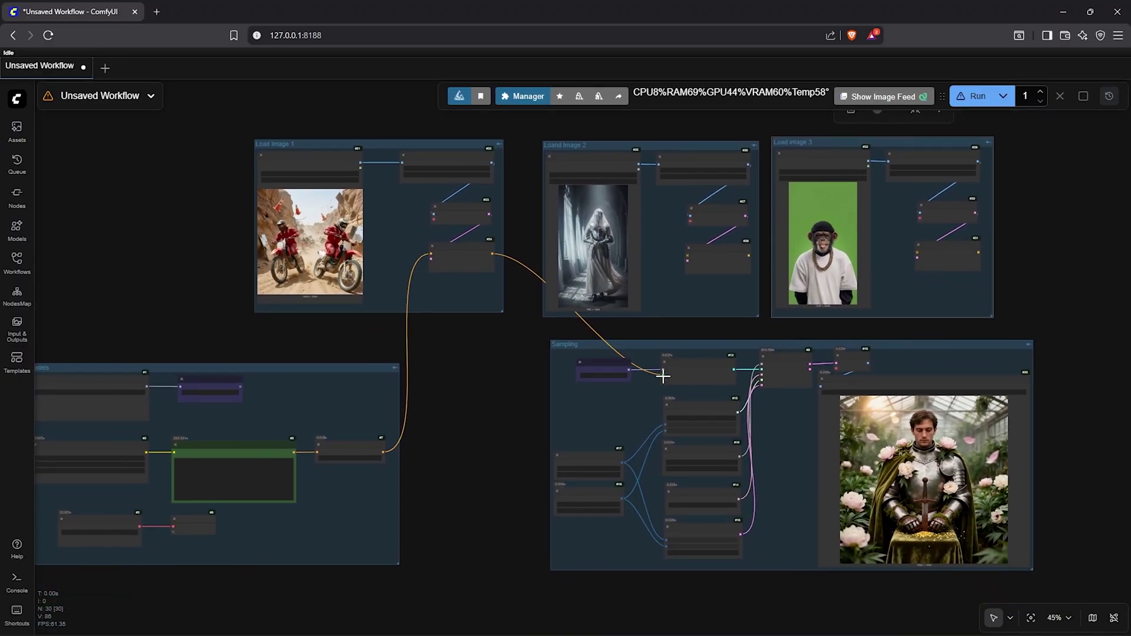
scroll(661, 374, "up", 3)
left_click_drag(516, 381, 420, 463)
left_click_drag(564, 457, 598, 299)
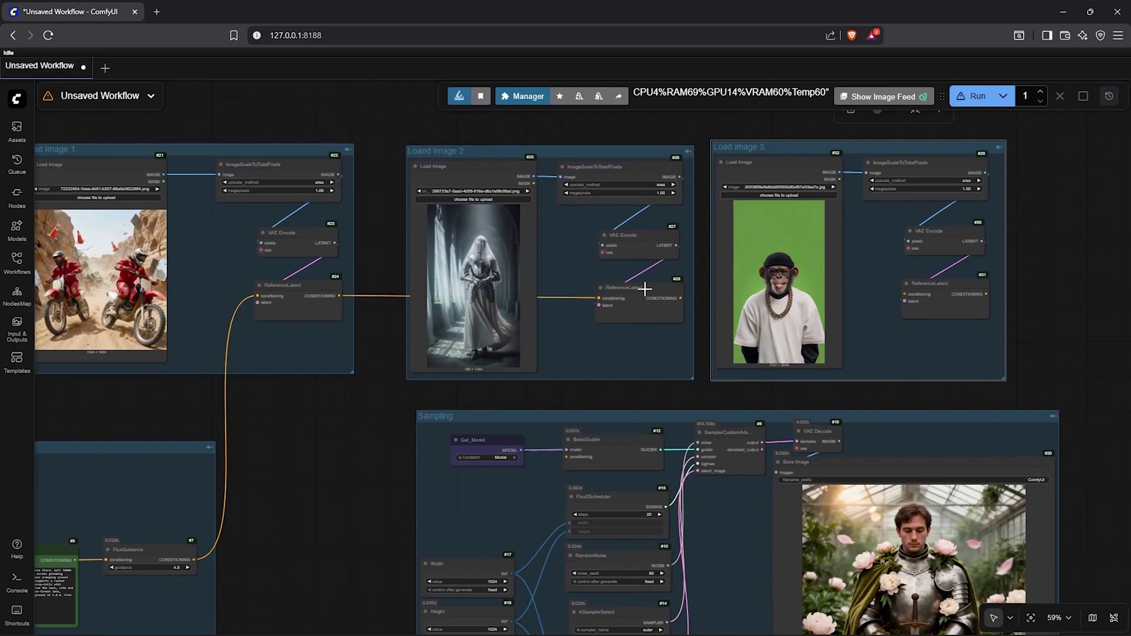
left_click_drag(672, 299, 566, 458)
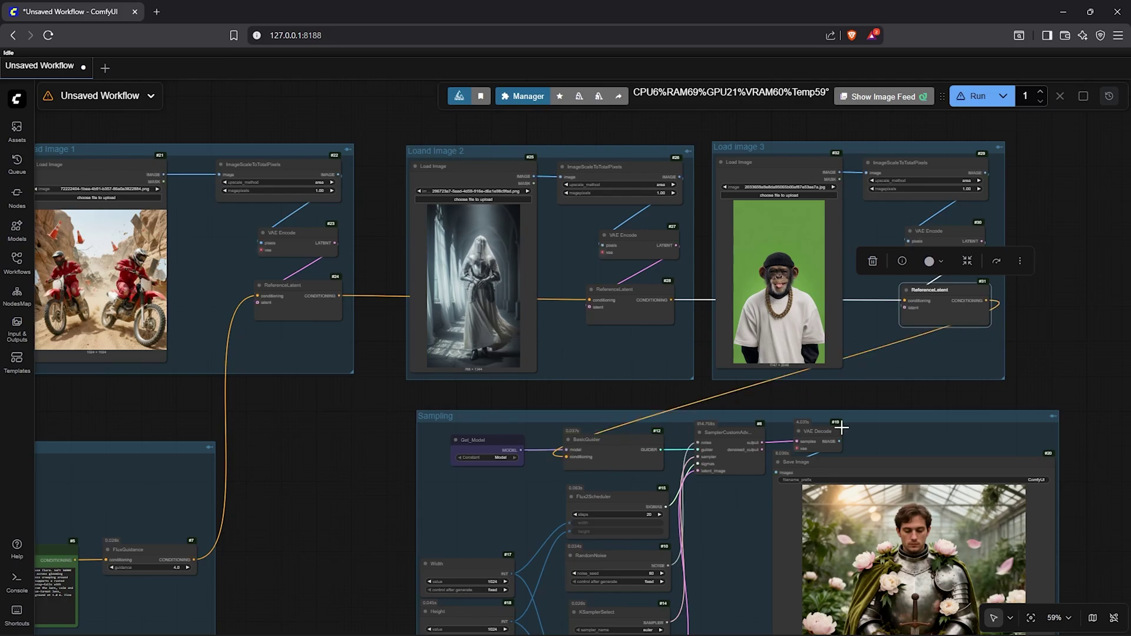
left_click(958, 390)
Step: Move the Sampling group right of the image groups and tidy the Load Models group and Load Image nodes
scroll(960, 388, "down", 4)
left_click_drag(969, 379, 879, 327)
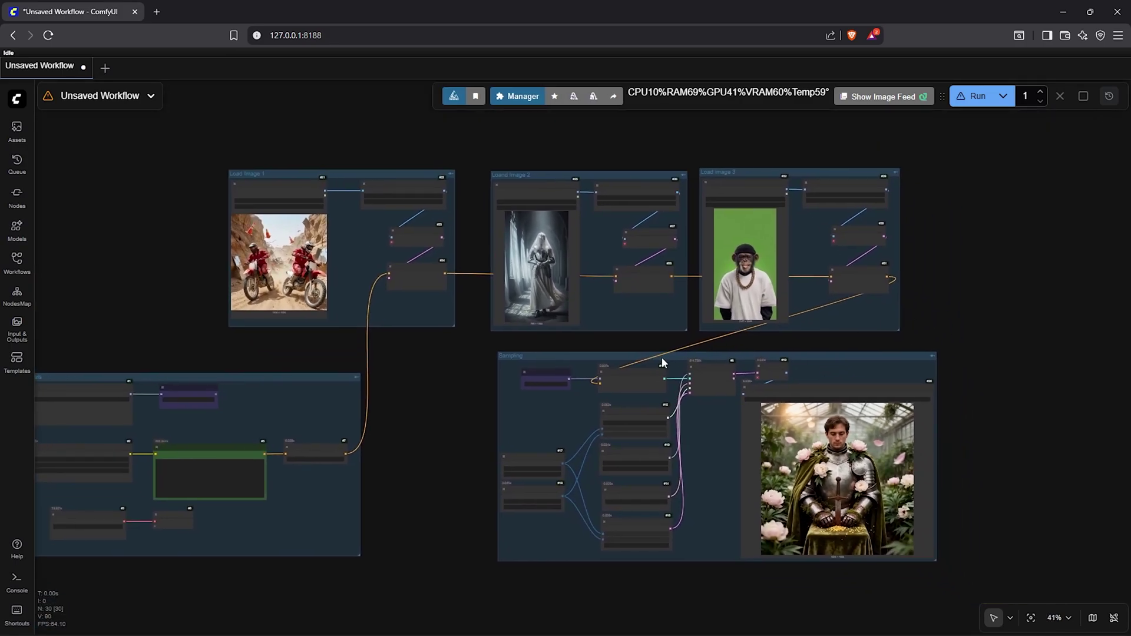
left_click_drag(662, 356, 964, 352)
left_click(967, 288)
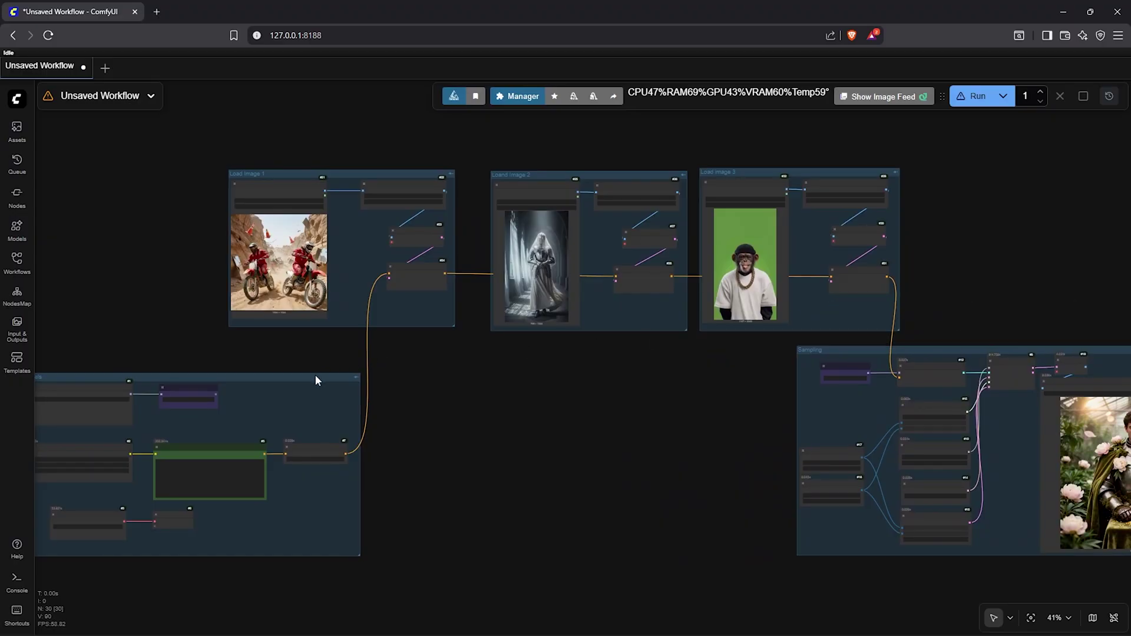
scroll(313, 331, "down", 2)
left_click(313, 336)
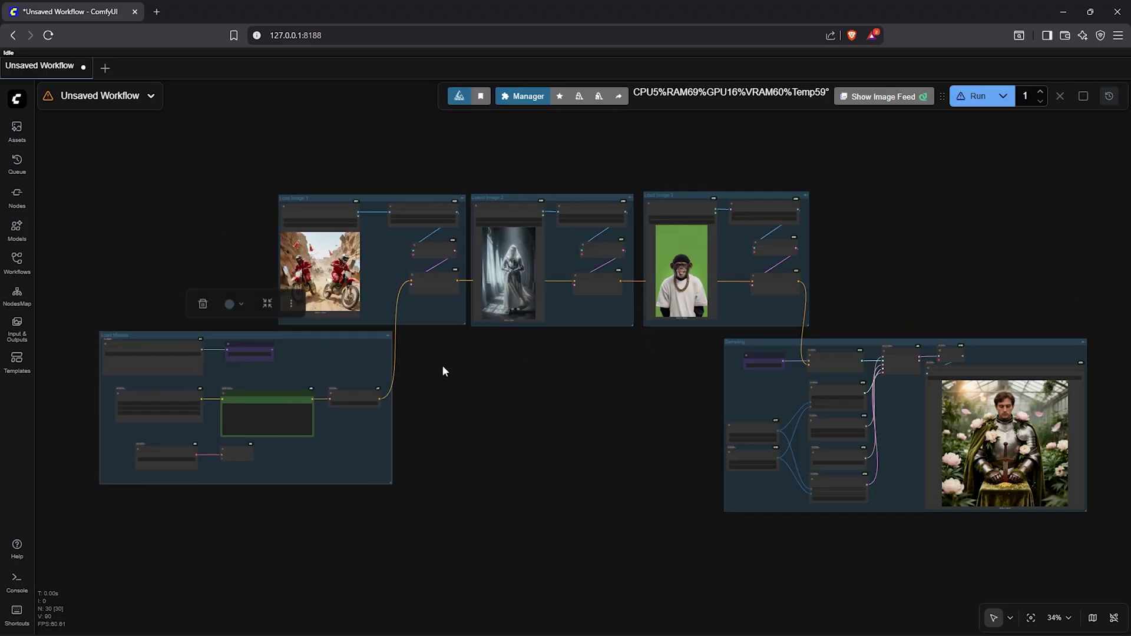
left_click_drag(593, 378, 584, 379)
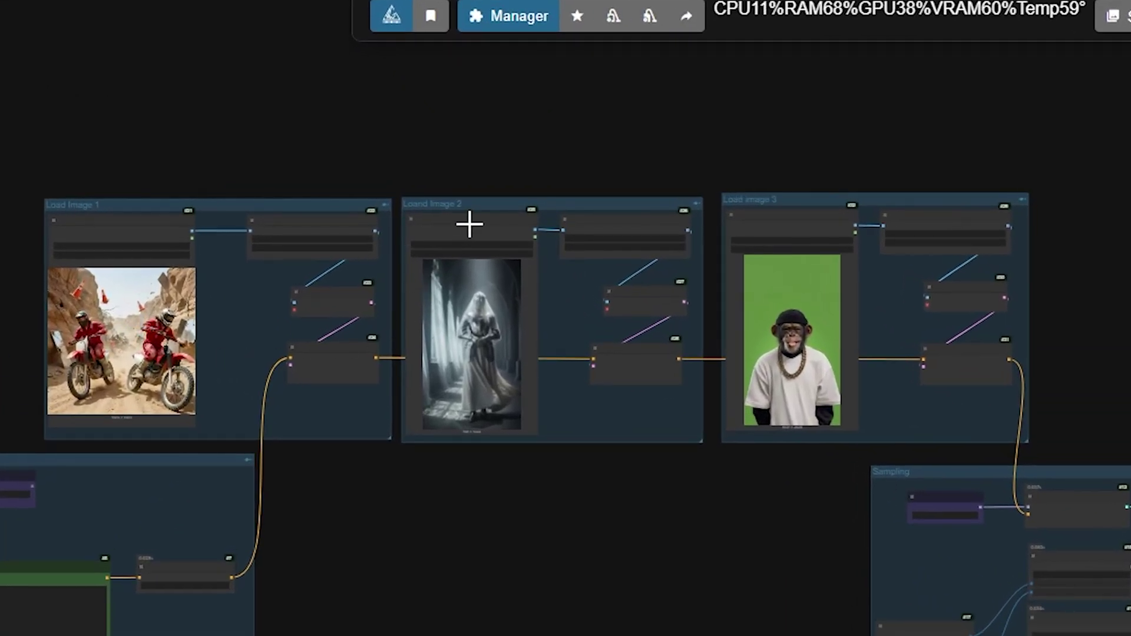
left_click_drag(469, 222, 481, 227)
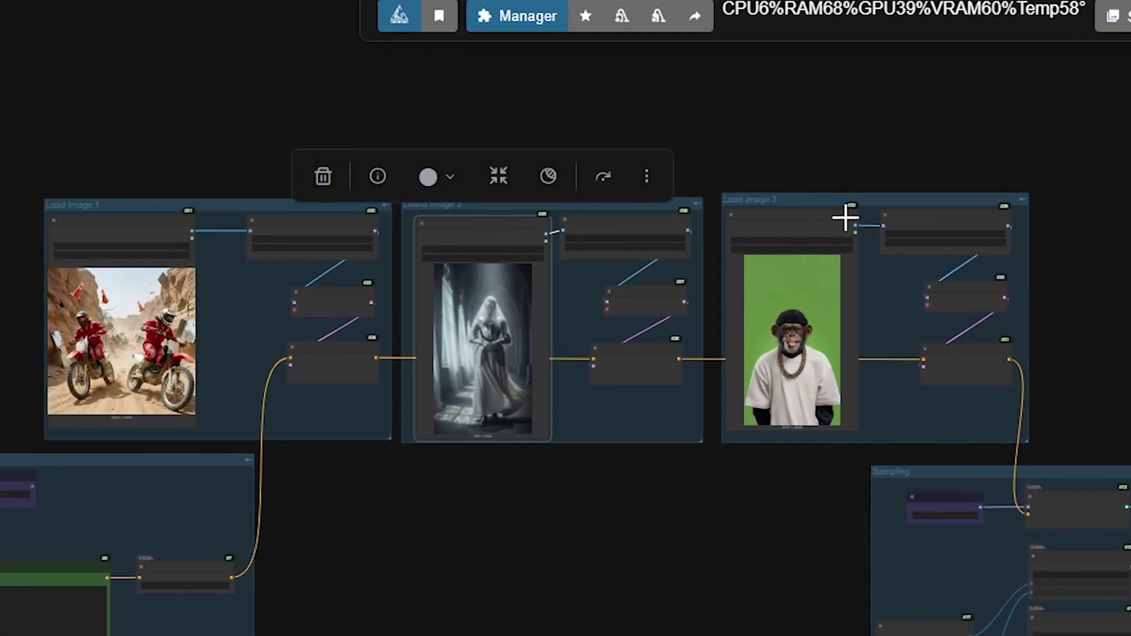
left_click(783, 271)
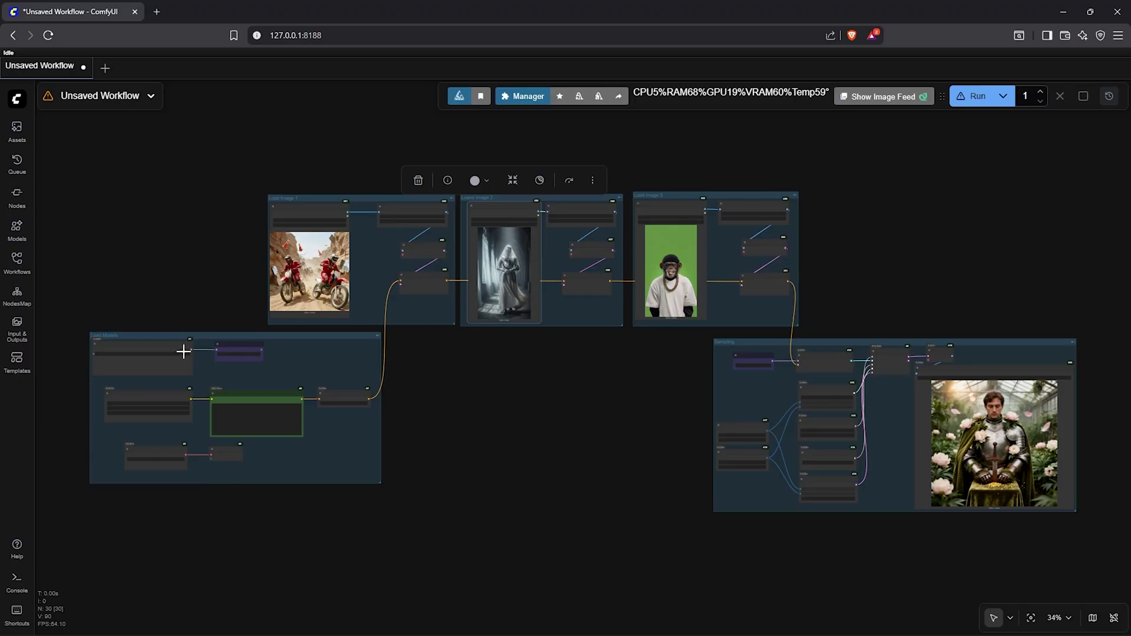
Step: Replace the prompt with 'place the character in image 2 as the knight riding the moto cycle on the left…'
left_click(247, 334)
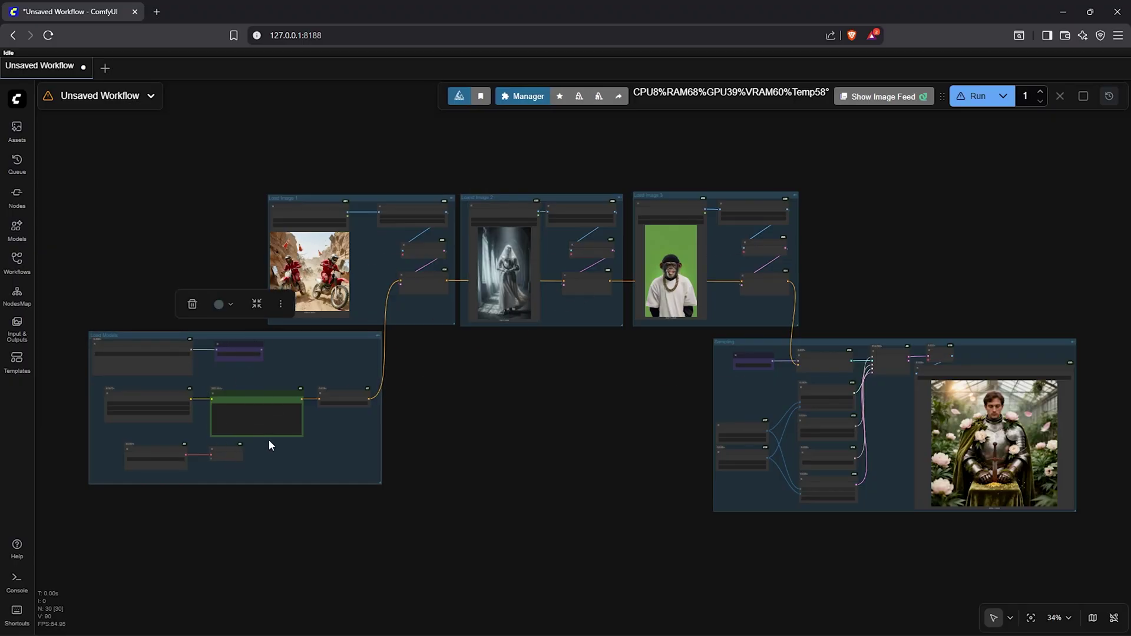
left_click(1030, 617)
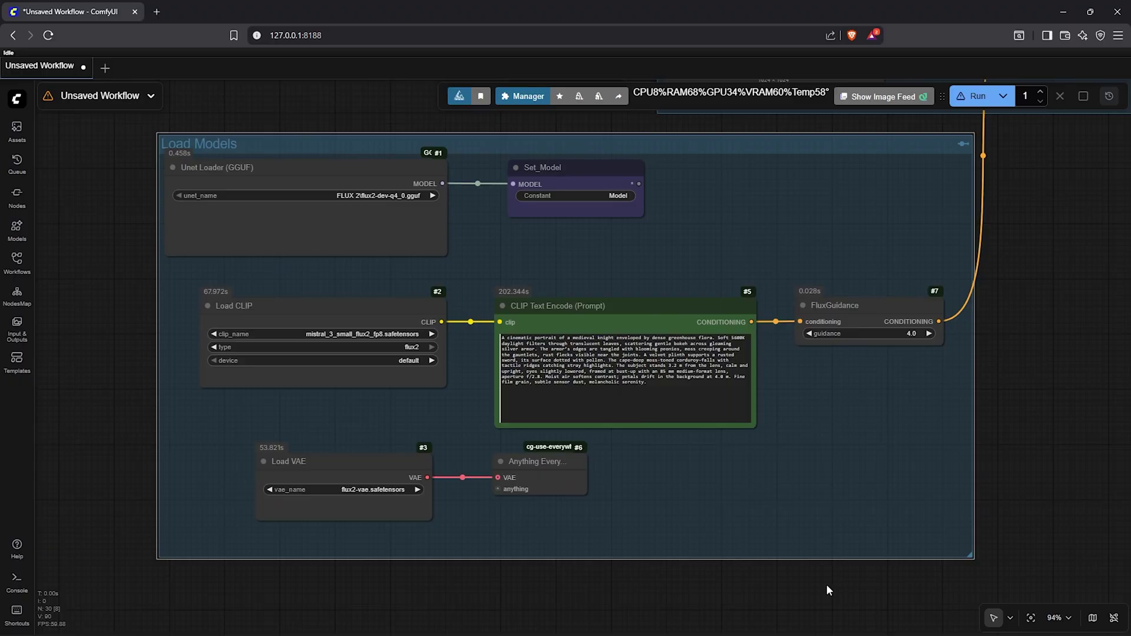
scroll(498, 337, "up", 7)
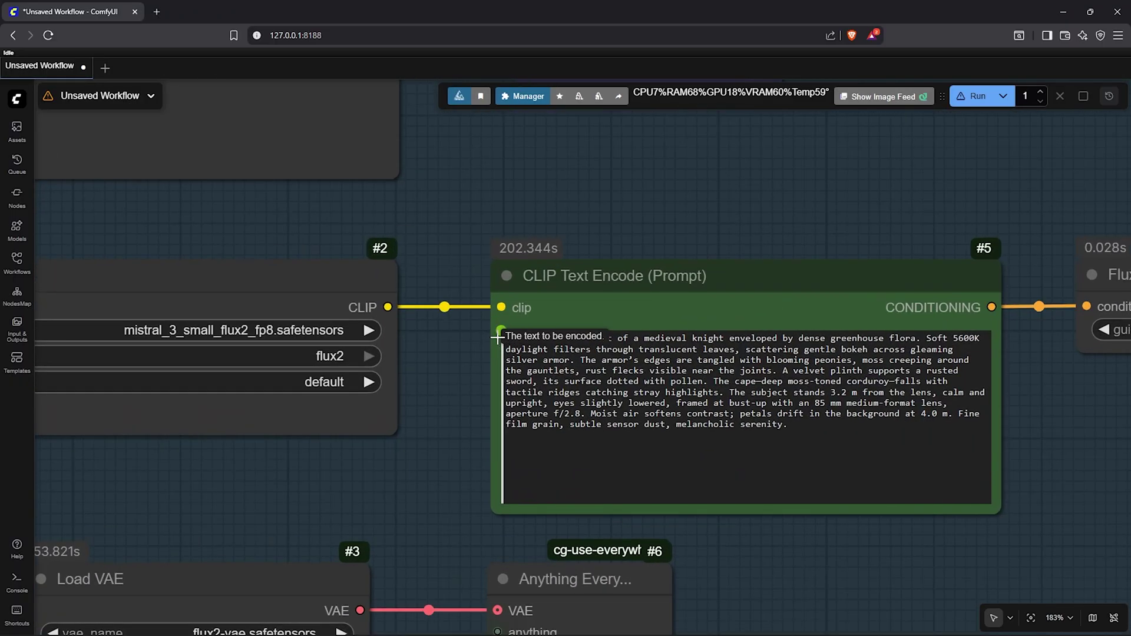
left_click_drag(793, 429, 506, 337)
key("BackSpace")
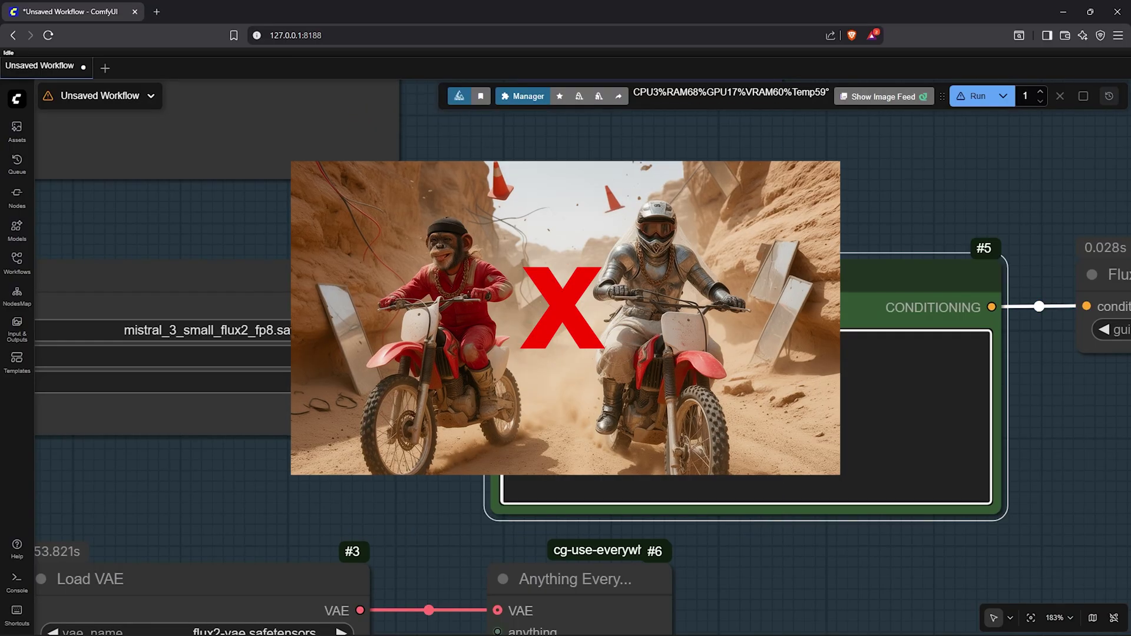
type("place t")
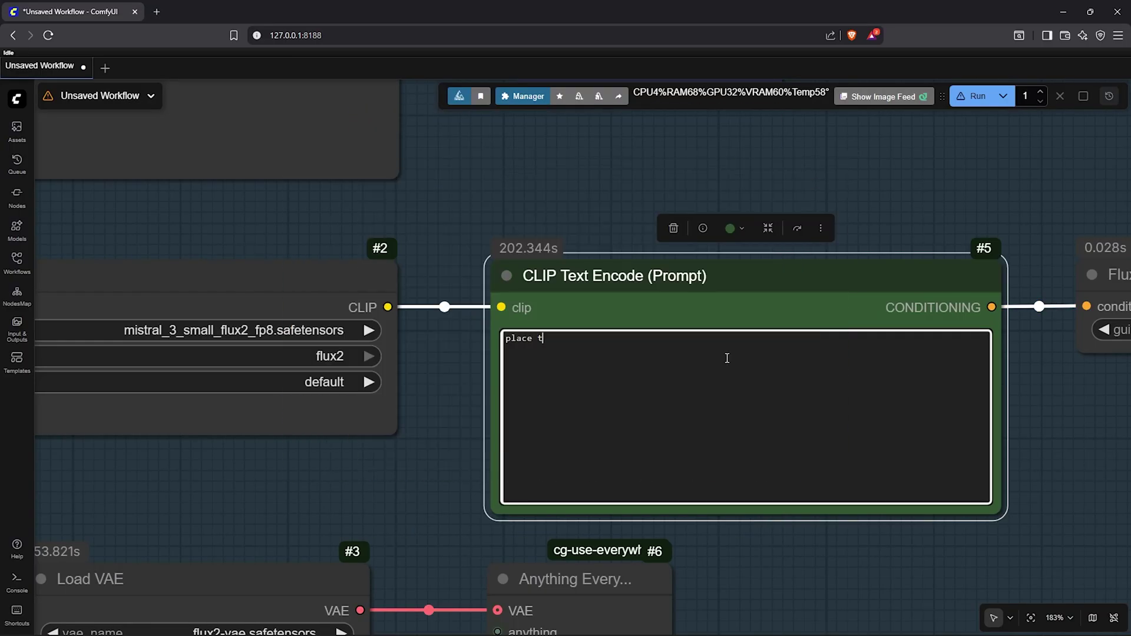
type("he character in image 2 as the knight riding the moto c")
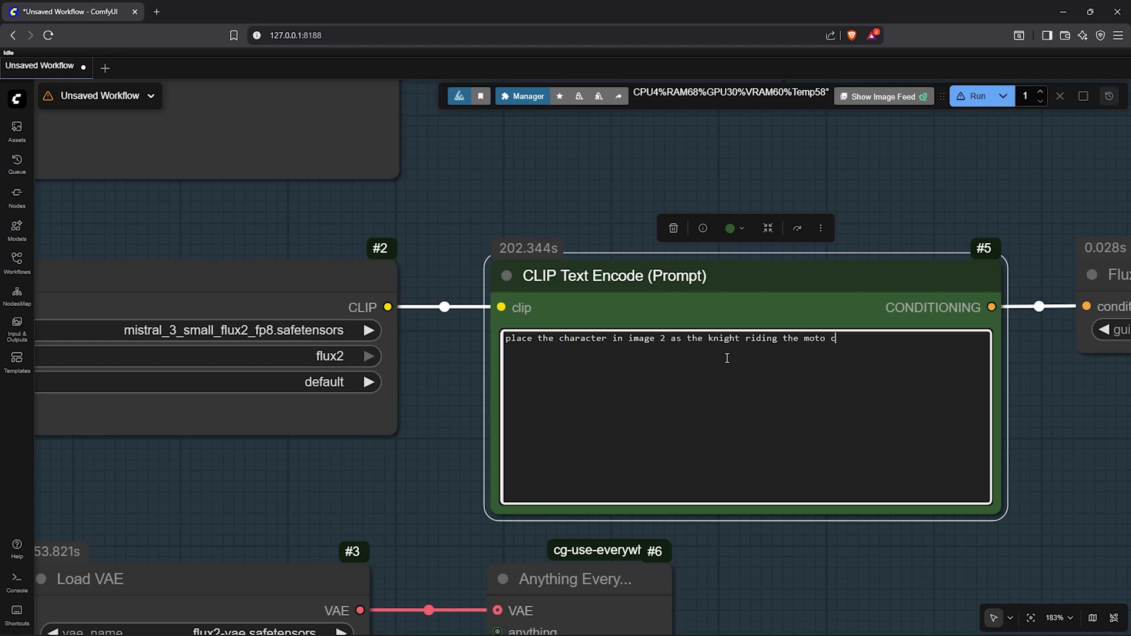
type("ycle on the left in image 1 and place the character in image 3")
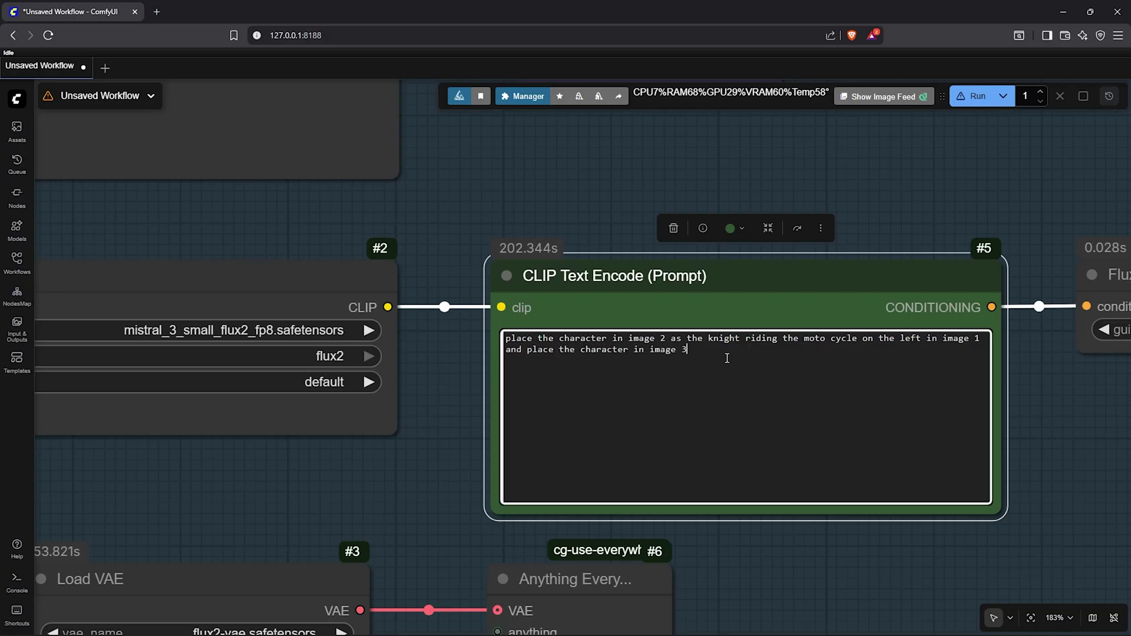
type(" as the monkey riding the motocycle on the right in imag")
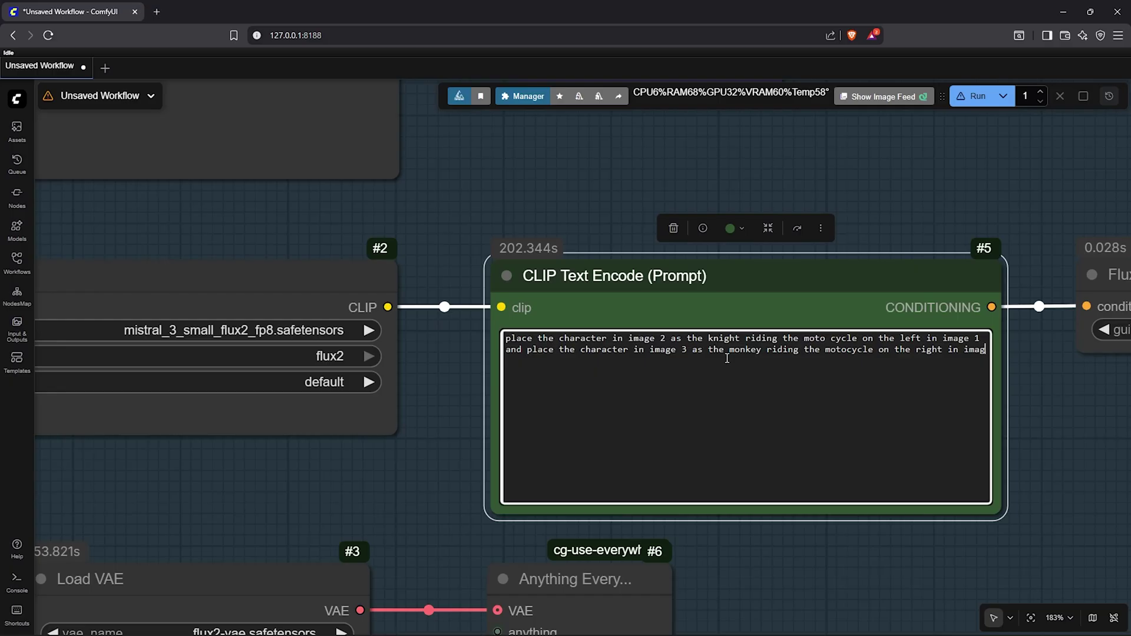
type("e 1.")
left_click(1041, 422)
scroll(1042, 422, "down", 4)
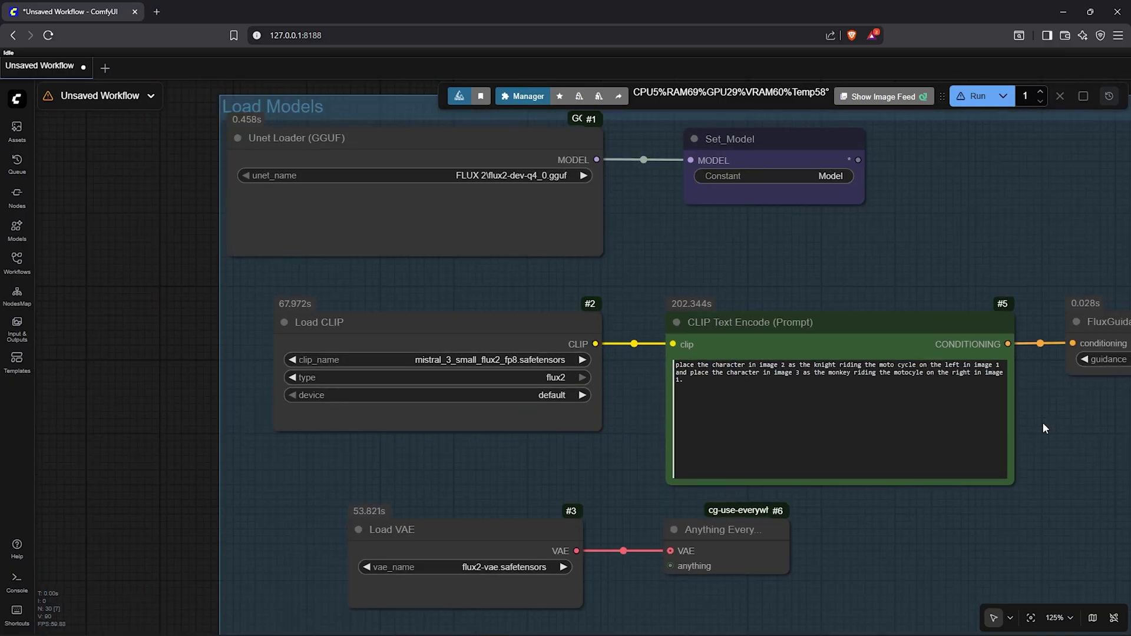
scroll(1041, 422, "down", 4)
left_click(1030, 618)
left_click(1031, 618)
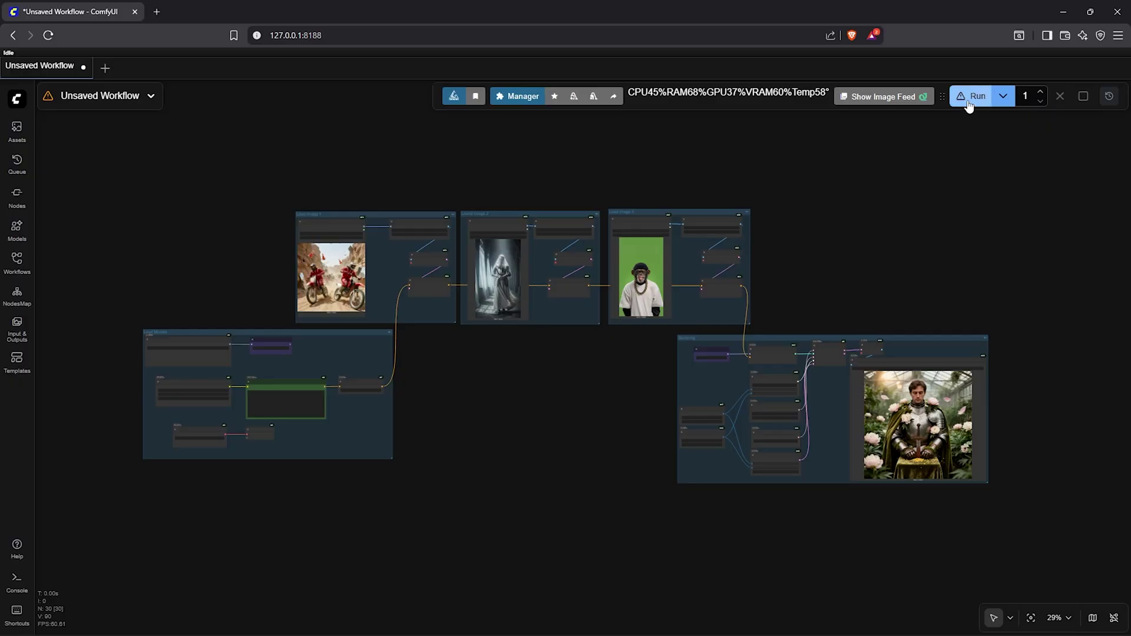
Step: Run the workflow to generate the knight and monkey riding motorbikes
left_click(972, 96)
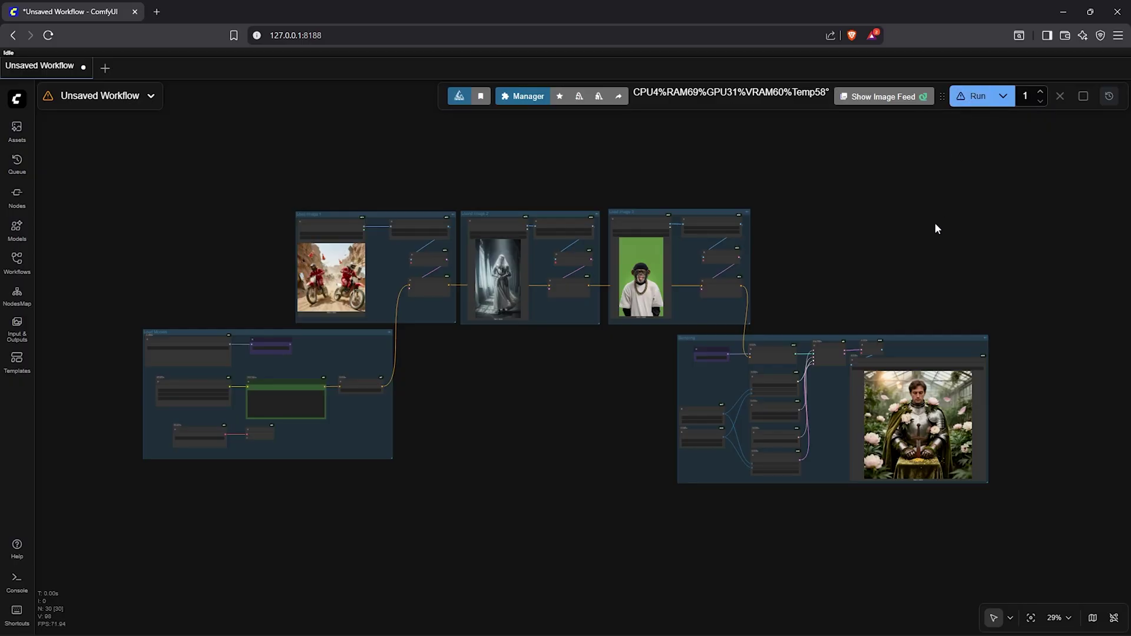
left_click(1031, 618)
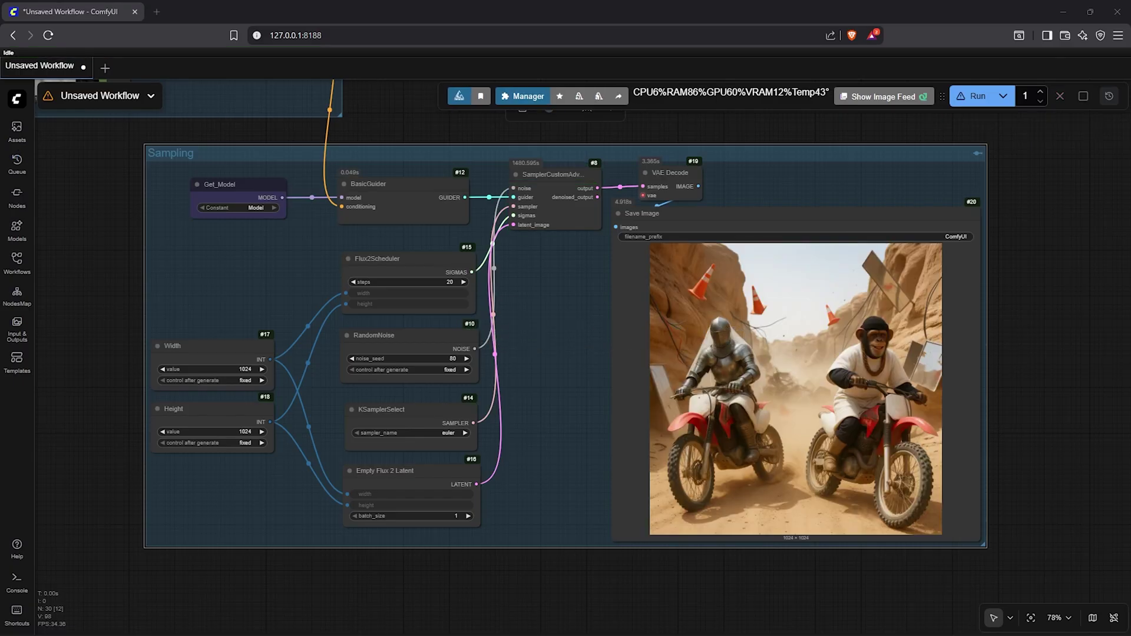
left_click(755, 585)
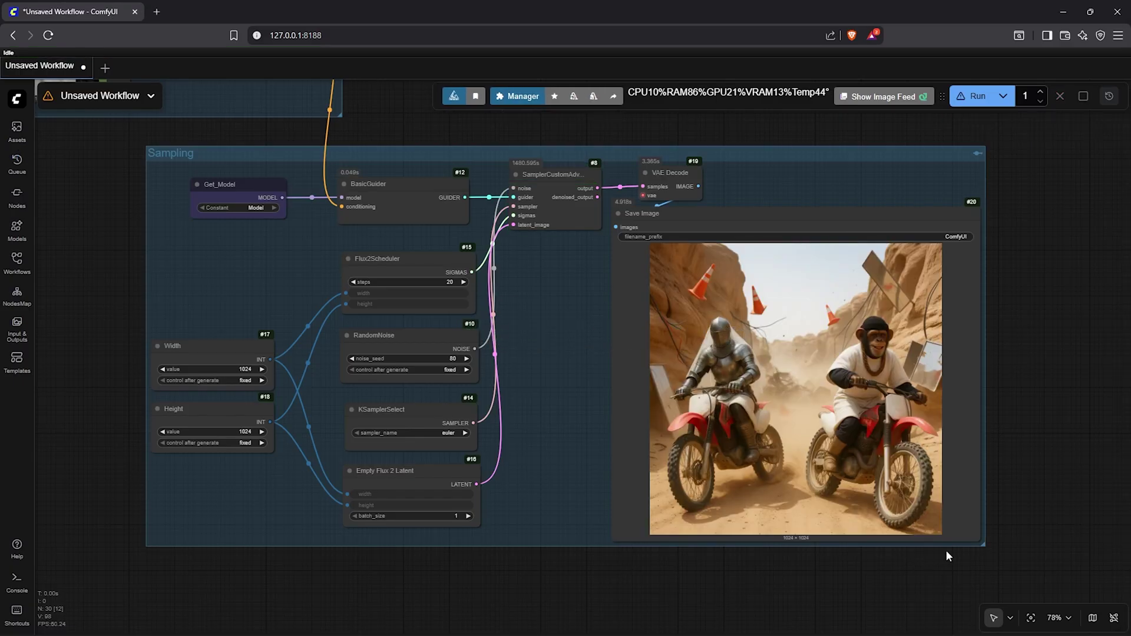
left_click(839, 211)
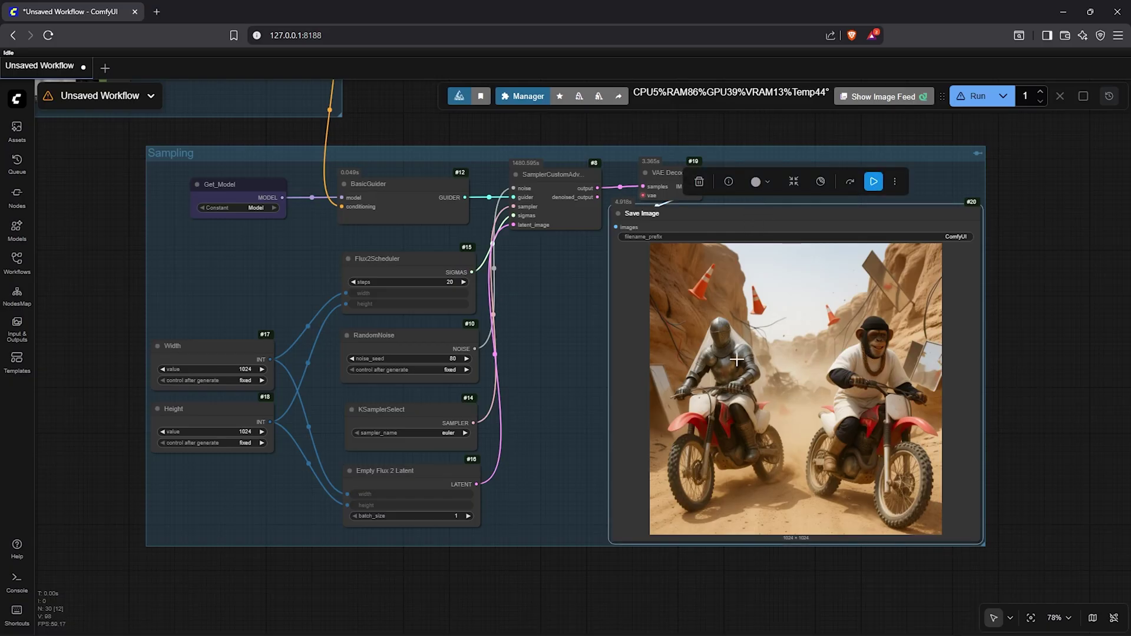
left_click(592, 500)
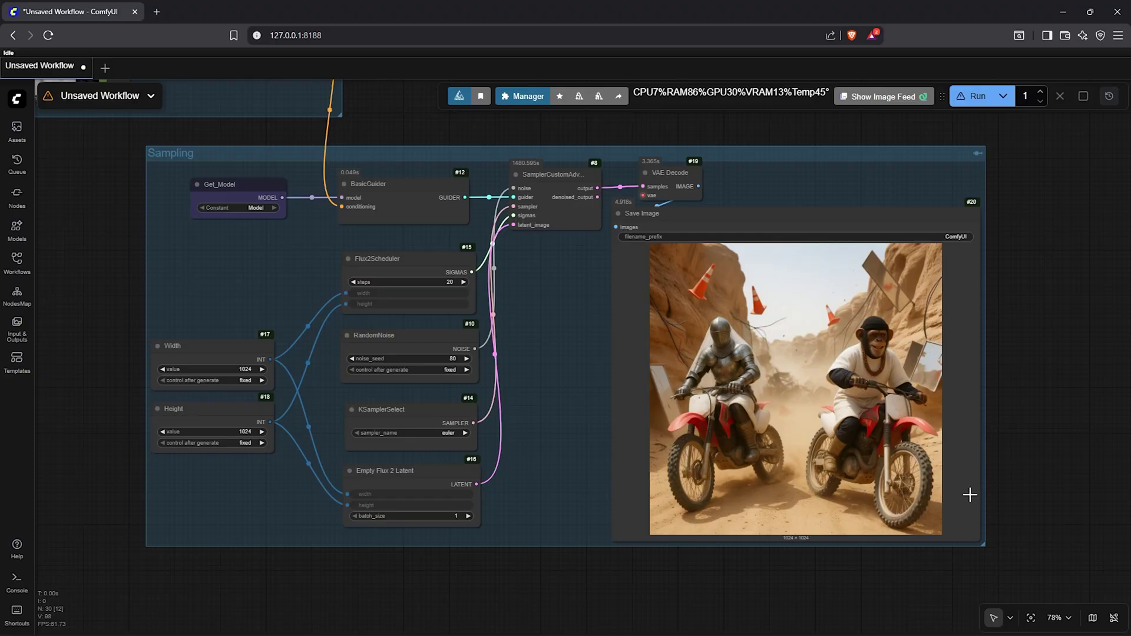
Step: Enlarge the Sampling group frame and the Save Image preview
left_click_drag(985, 546, 1002, 573)
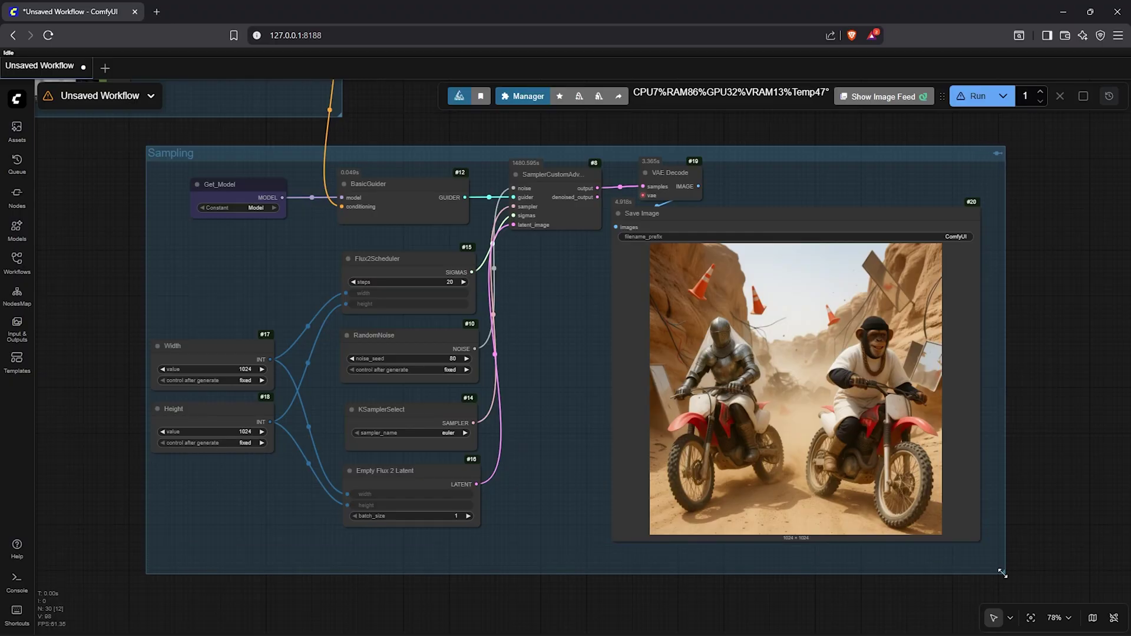
left_click_drag(979, 537, 953, 563)
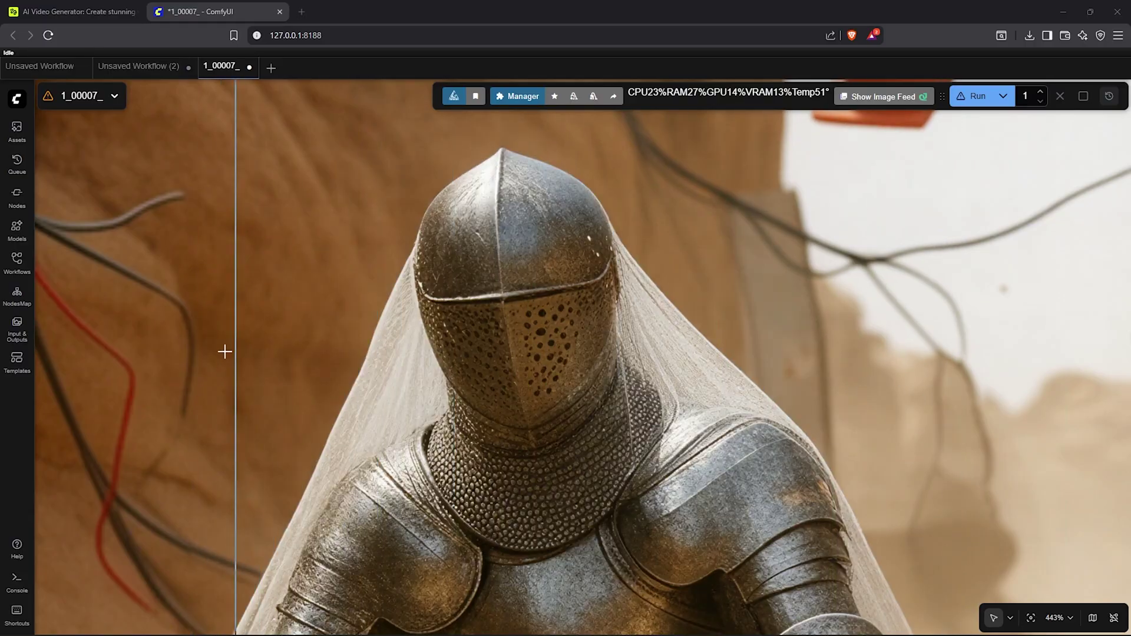
scroll(225, 352, "down", 20)
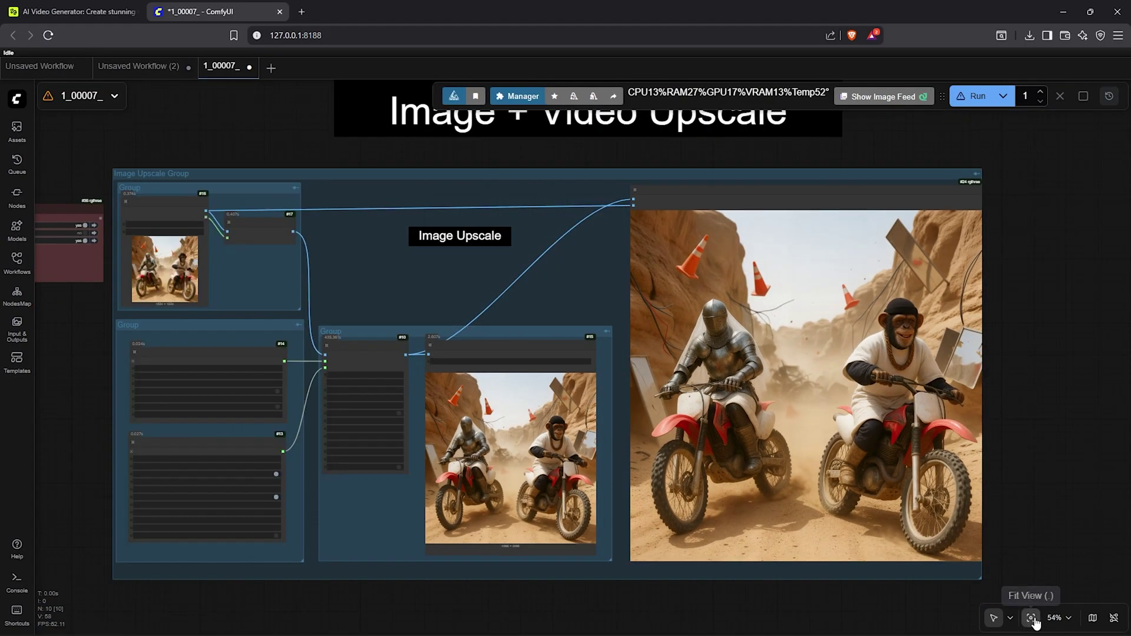
left_click(1030, 618)
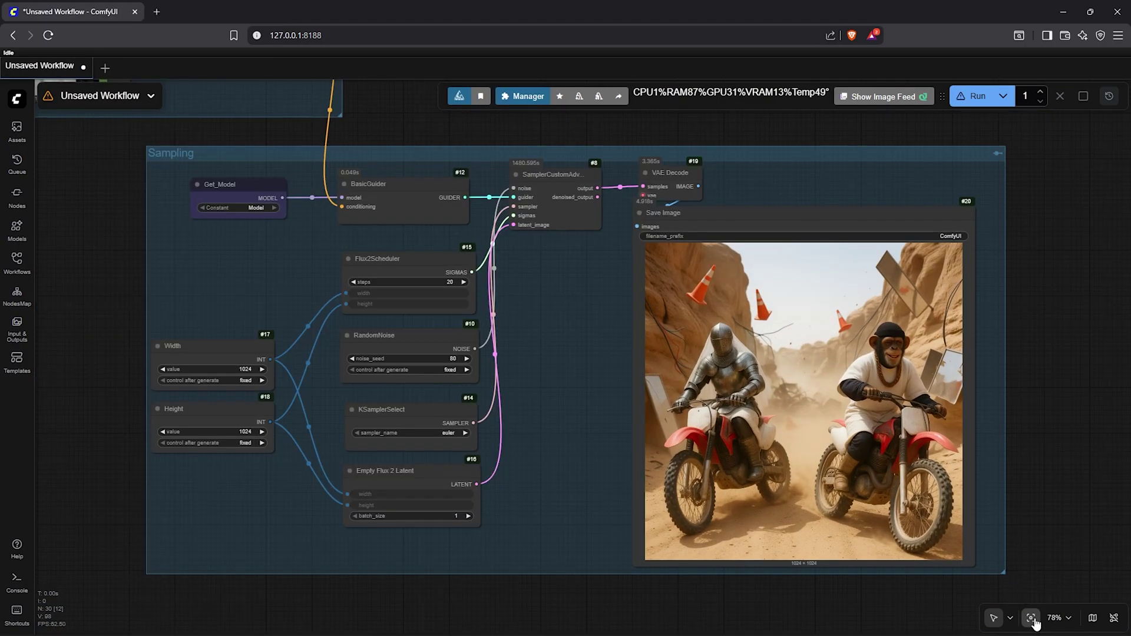
Step: Toggle bypassing of the All images group with the Fast Groups Bypasser
left_click(1031, 618)
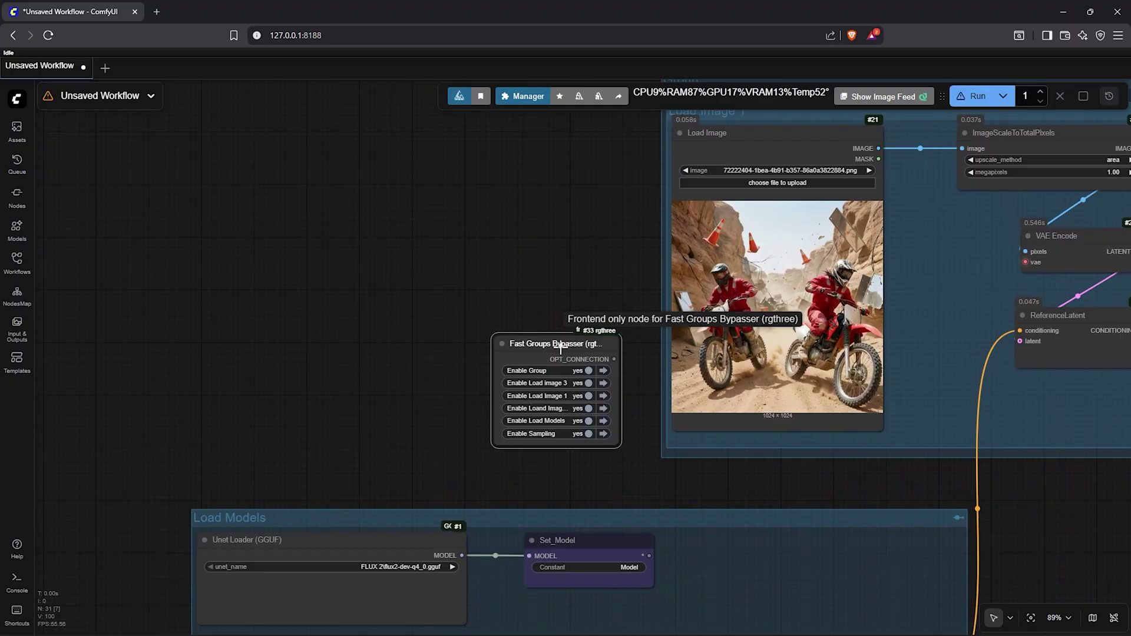
scroll(628, 462, "down", 3)
left_click_drag(654, 465, 460, 476)
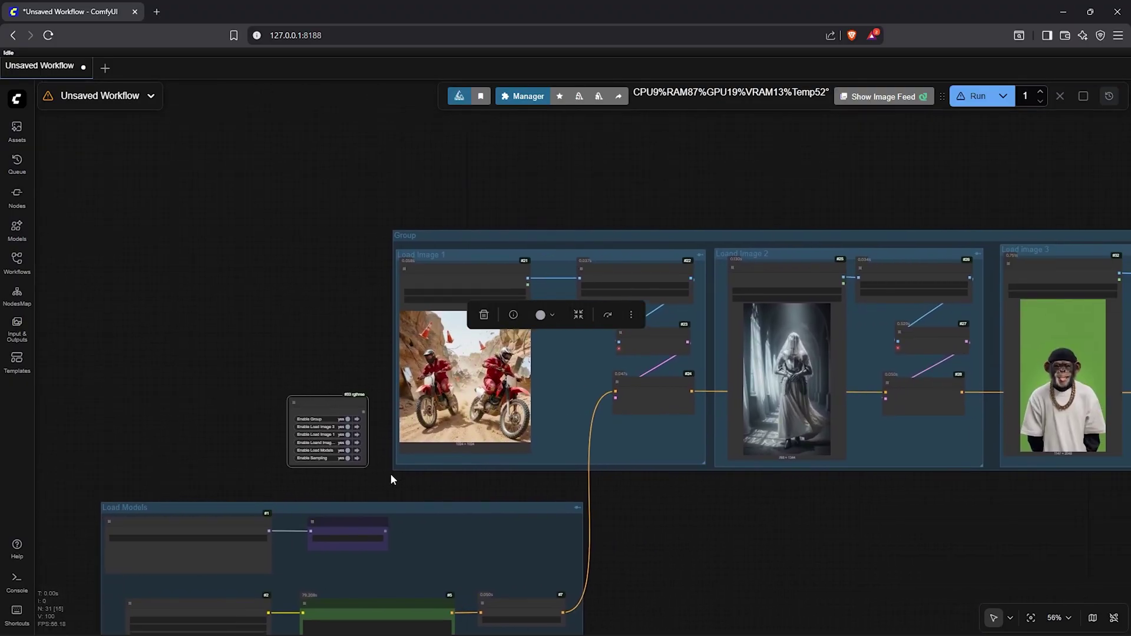
left_click(346, 419)
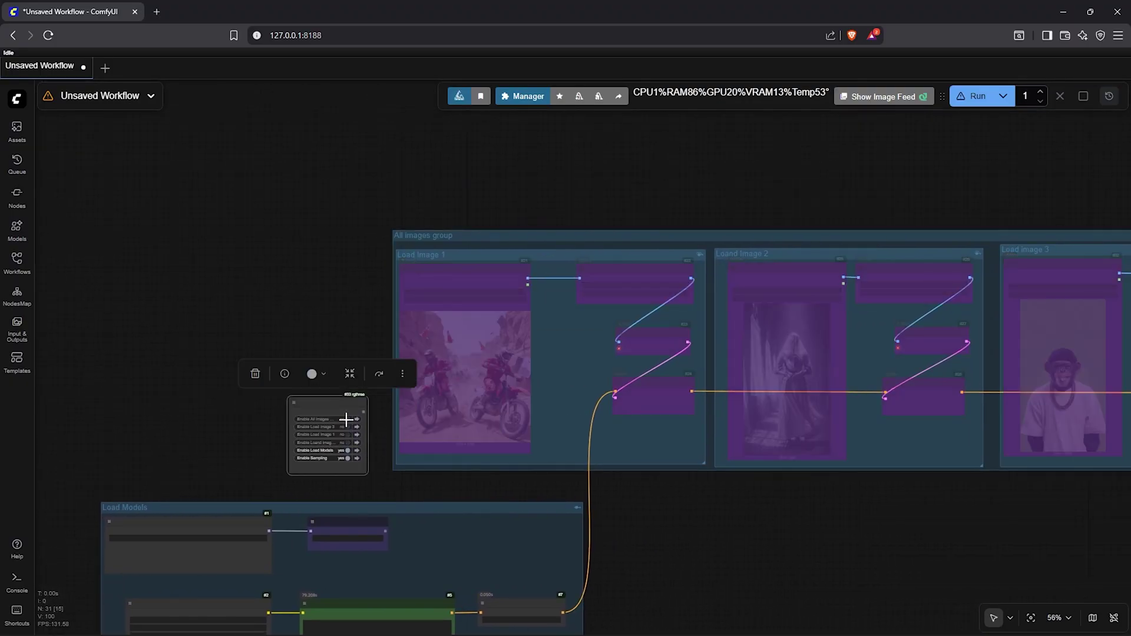
left_click(346, 418)
left_click(346, 419)
left_click(347, 419)
left_click(347, 419)
left_click(346, 419)
left_click(347, 418)
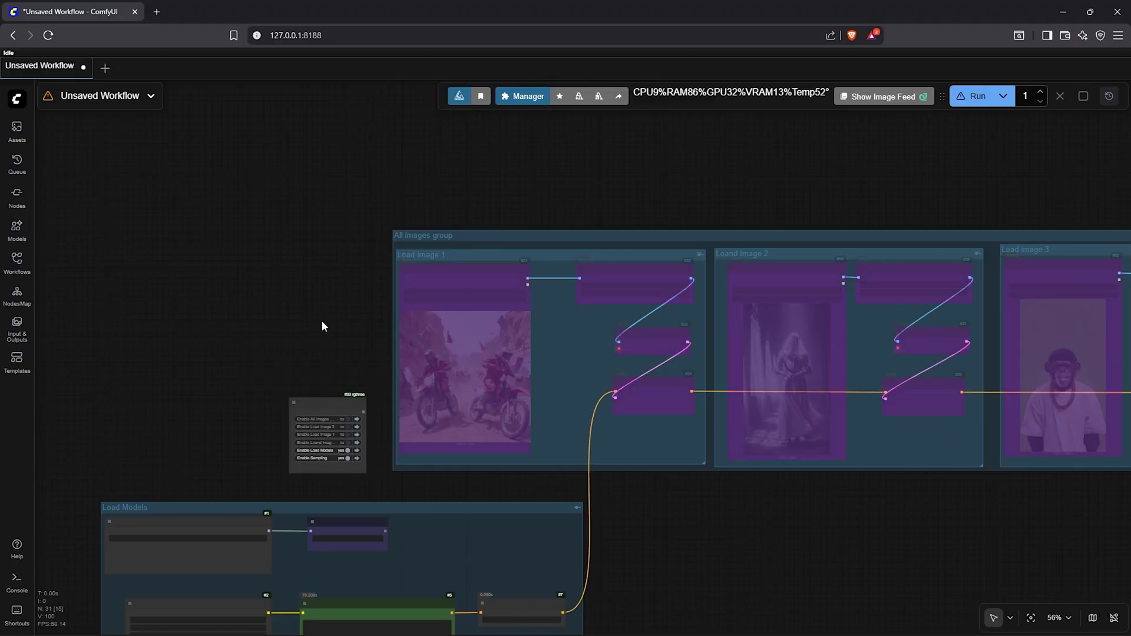
Step: Paste the 'Goshnii AI - FLUX 2 Image and Edit Model' title note above the groups
scroll(328, 328, "down", 2)
scroll(303, 310, "down", 4)
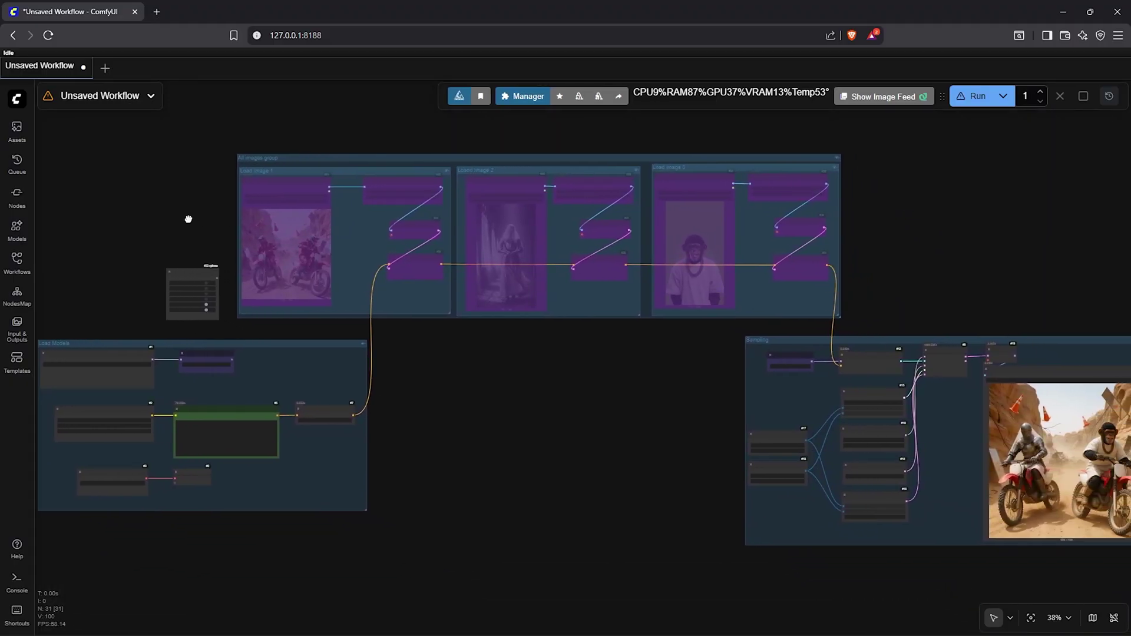
key("ctrl+v")
left_click_drag(538, 183, 382, 143)
left_click(265, 331)
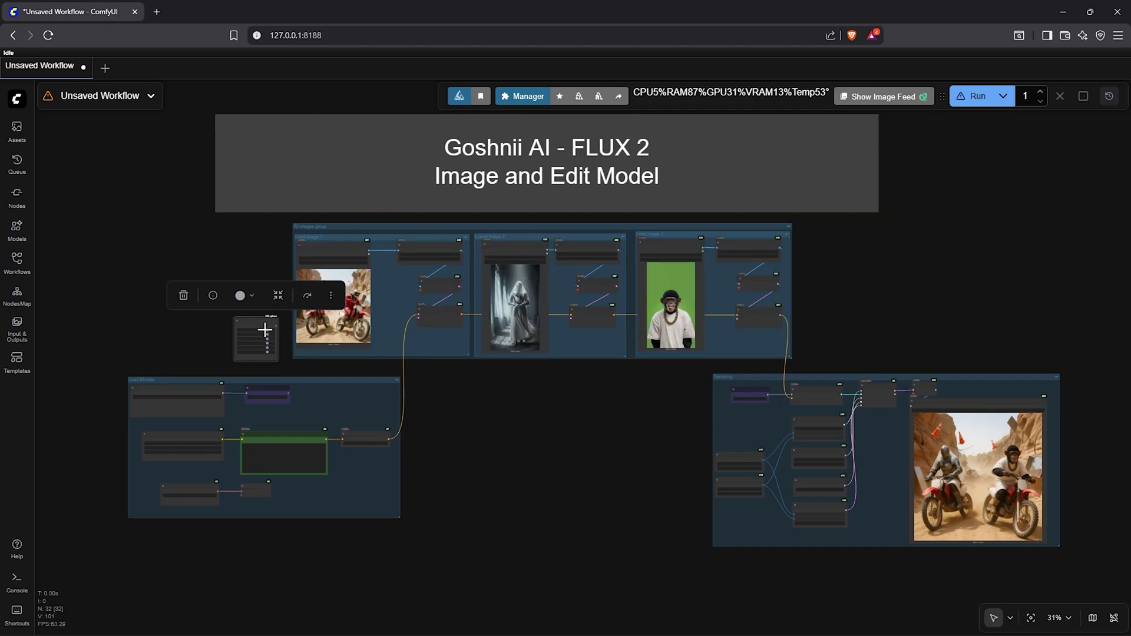
key("ctrl+z")
left_click(521, 419)
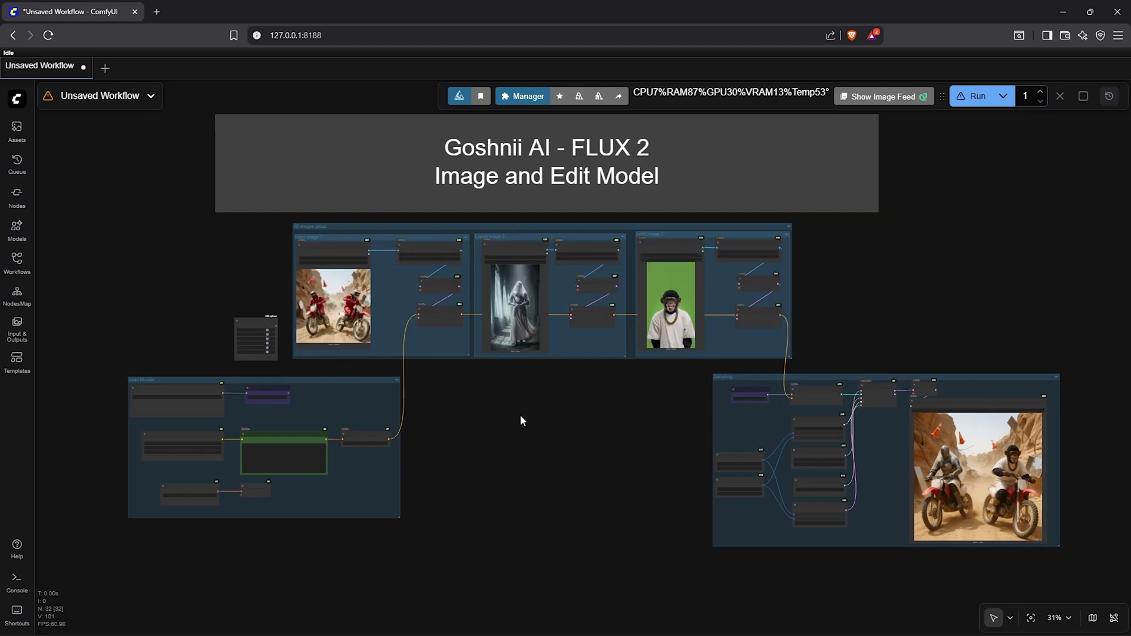
left_click(1031, 618)
left_click_drag(858, 591, 898, 595)
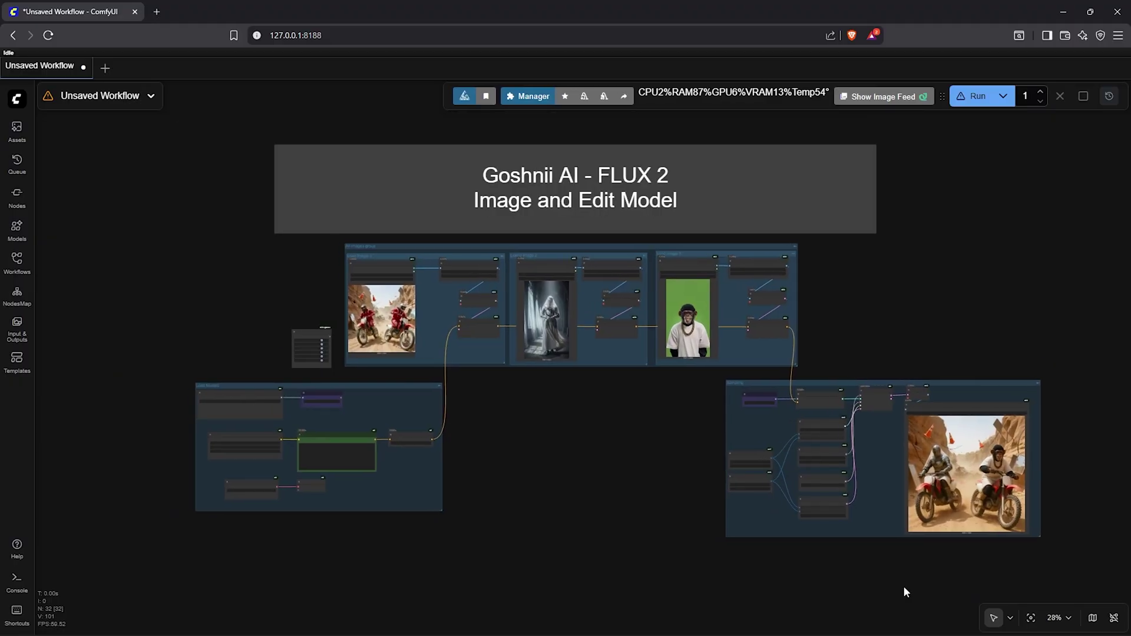
left_click(1031, 618)
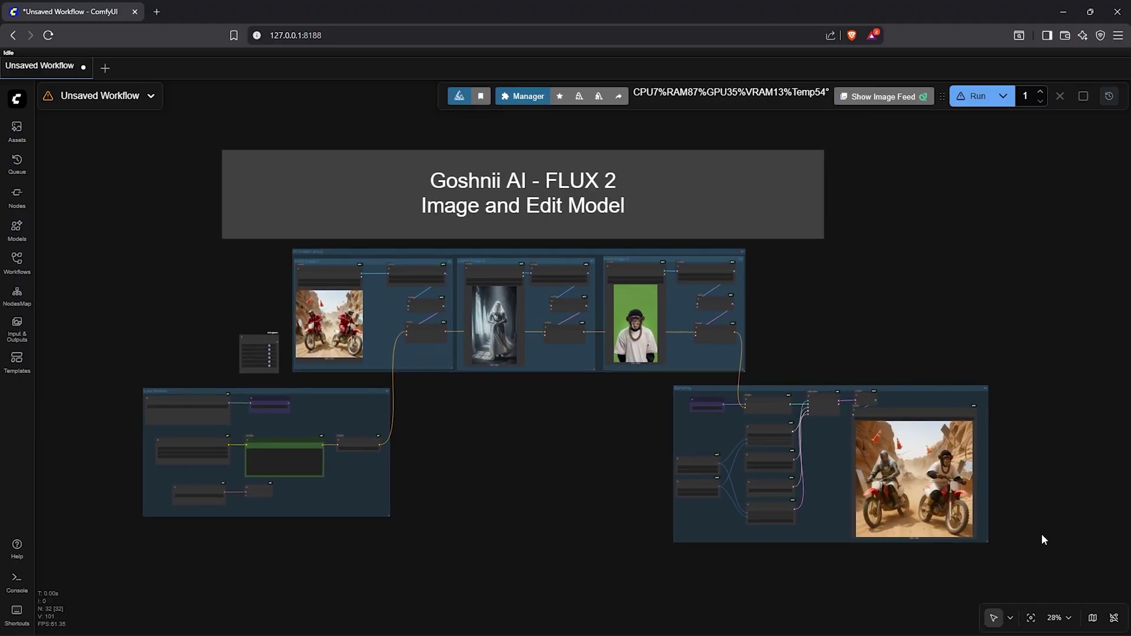